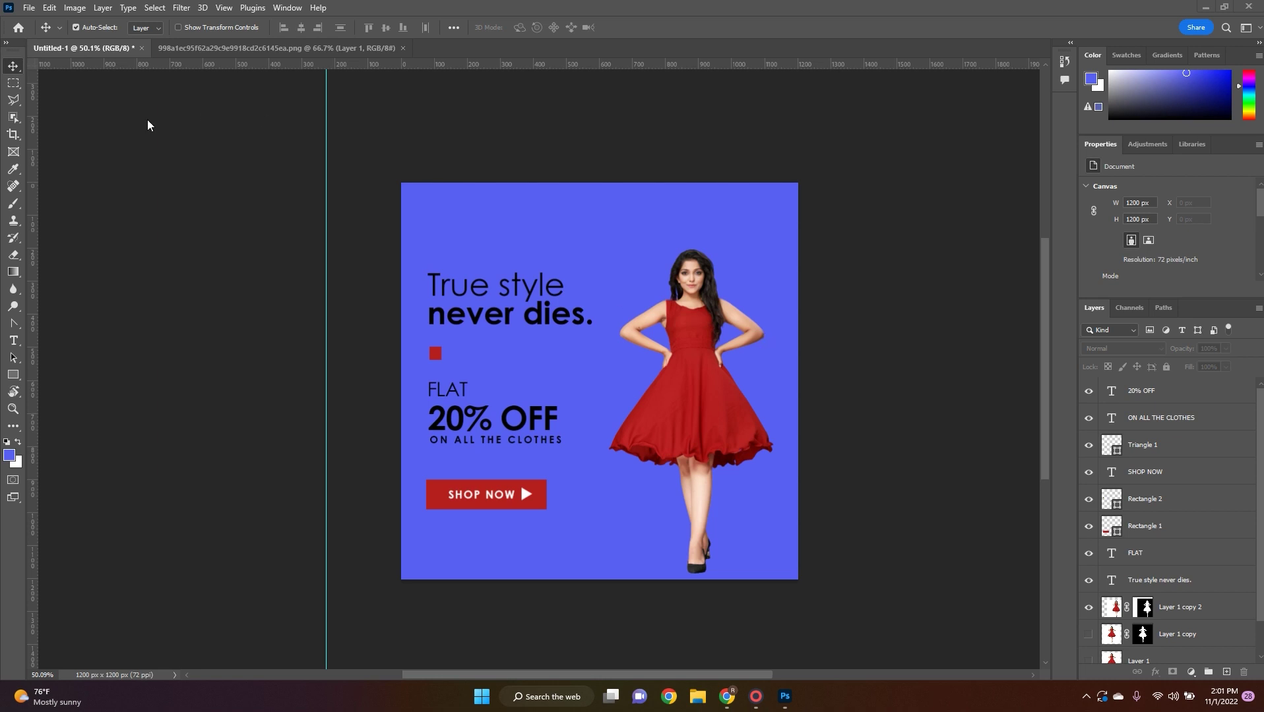
# Hide the blue Background layer of the dress sale ad and select that layer.
pyautogui.scroll(-1, 1210, 529)
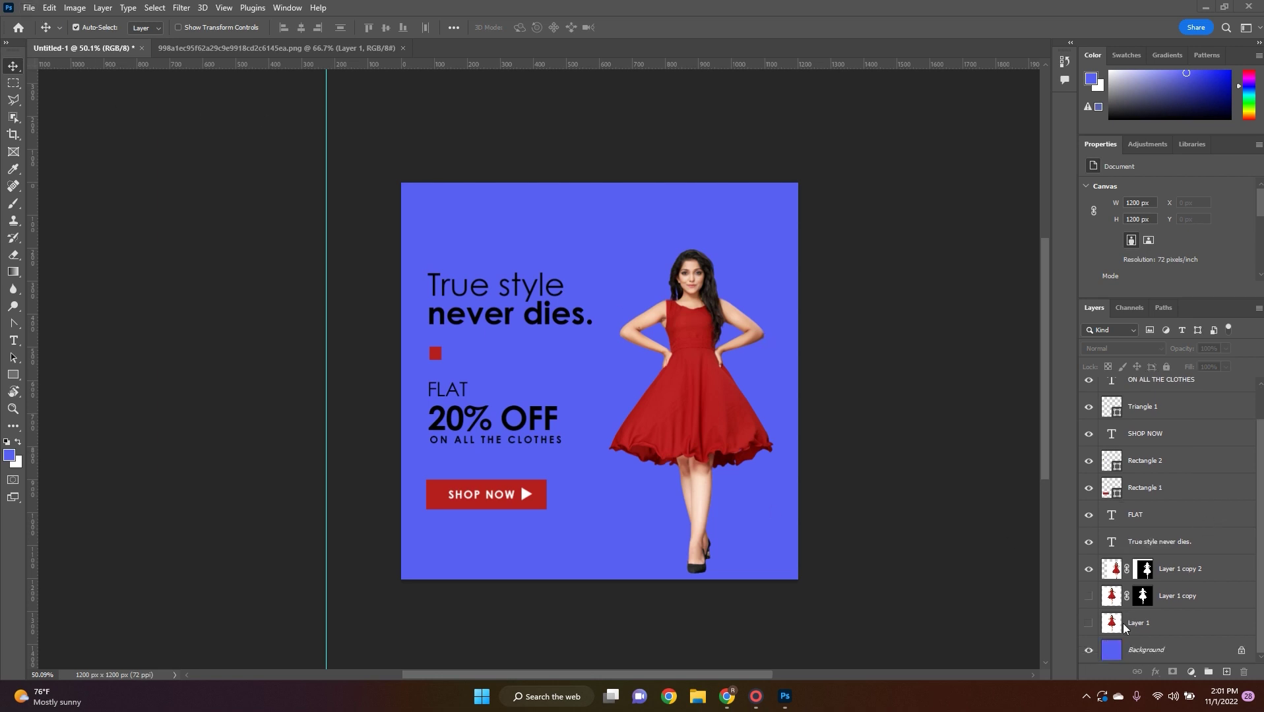
pyautogui.click(1089, 653)
pyautogui.click(1141, 651)
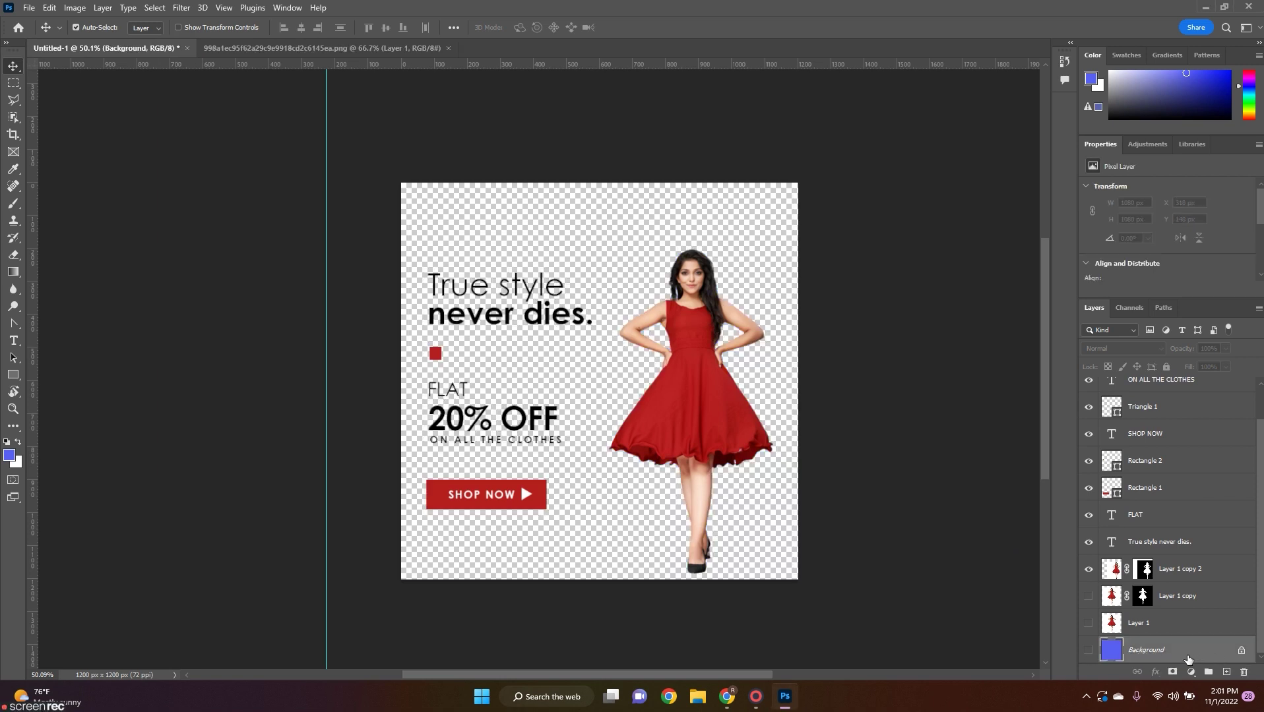
# Start an Export As of the document and set its file format to PNG.
pyautogui.click(29, 8)
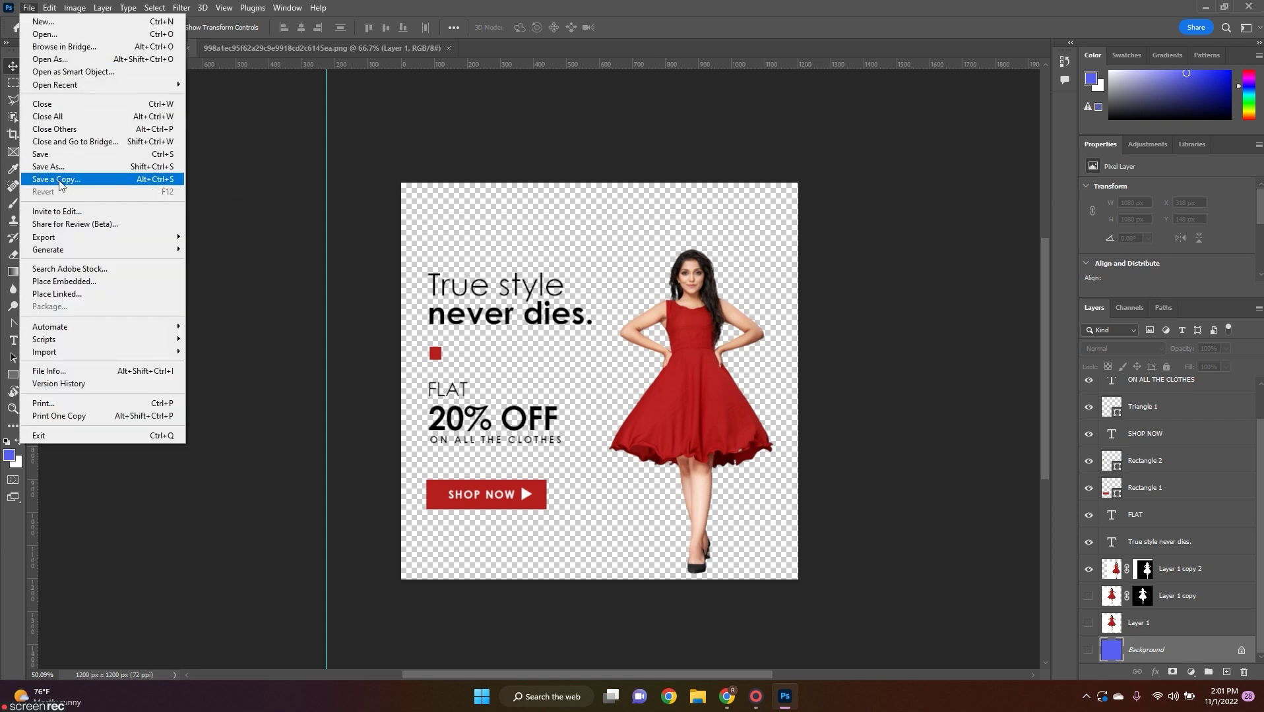
pyautogui.moveTo(91, 243)
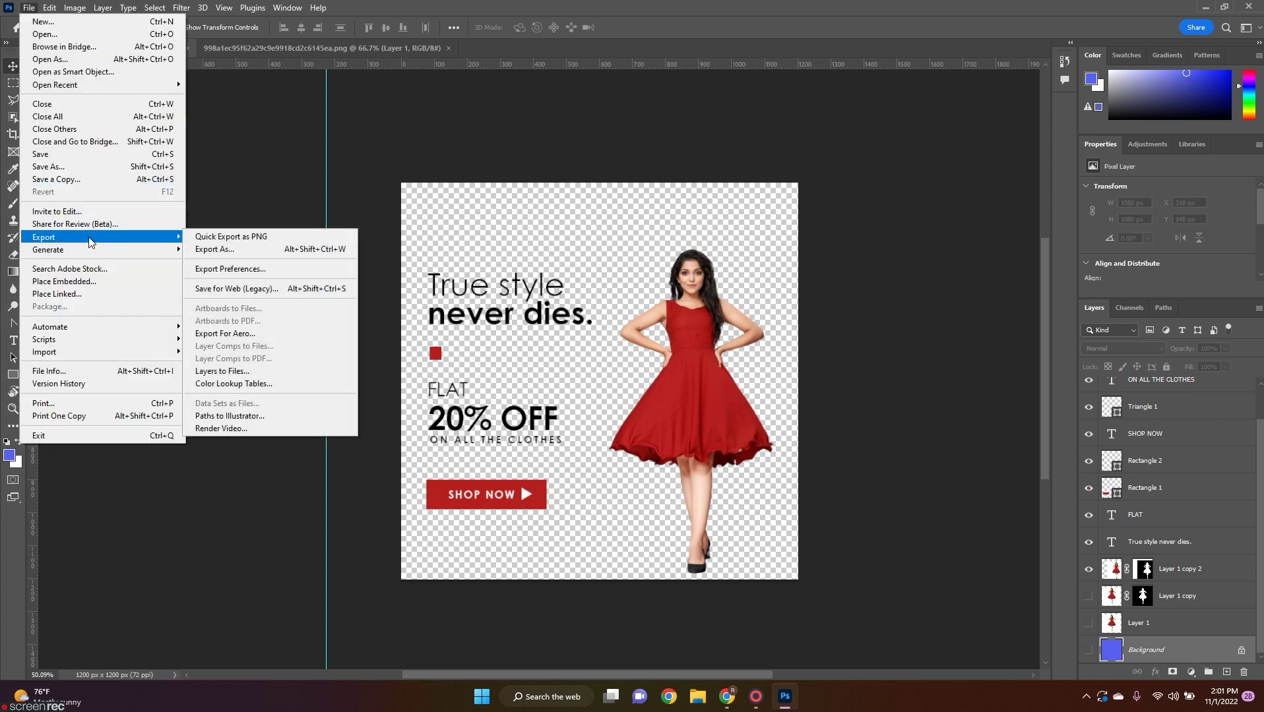
pyautogui.click(218, 250)
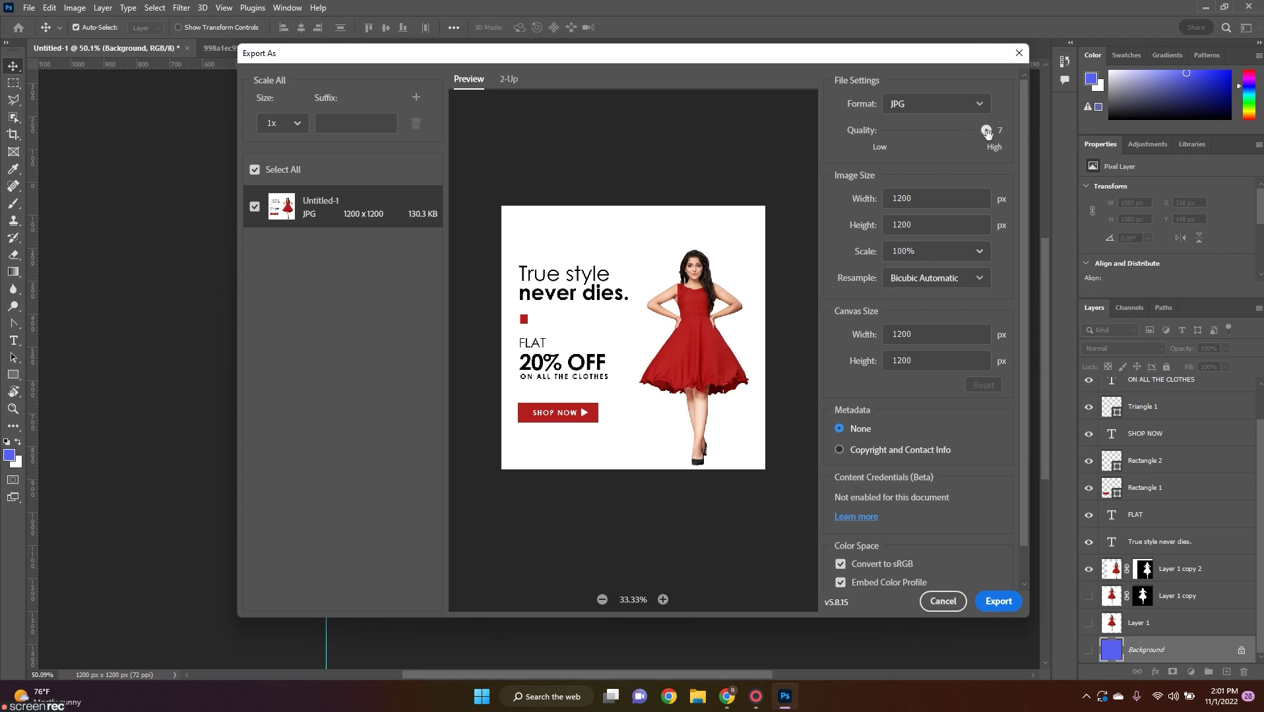
pyautogui.click(984, 108)
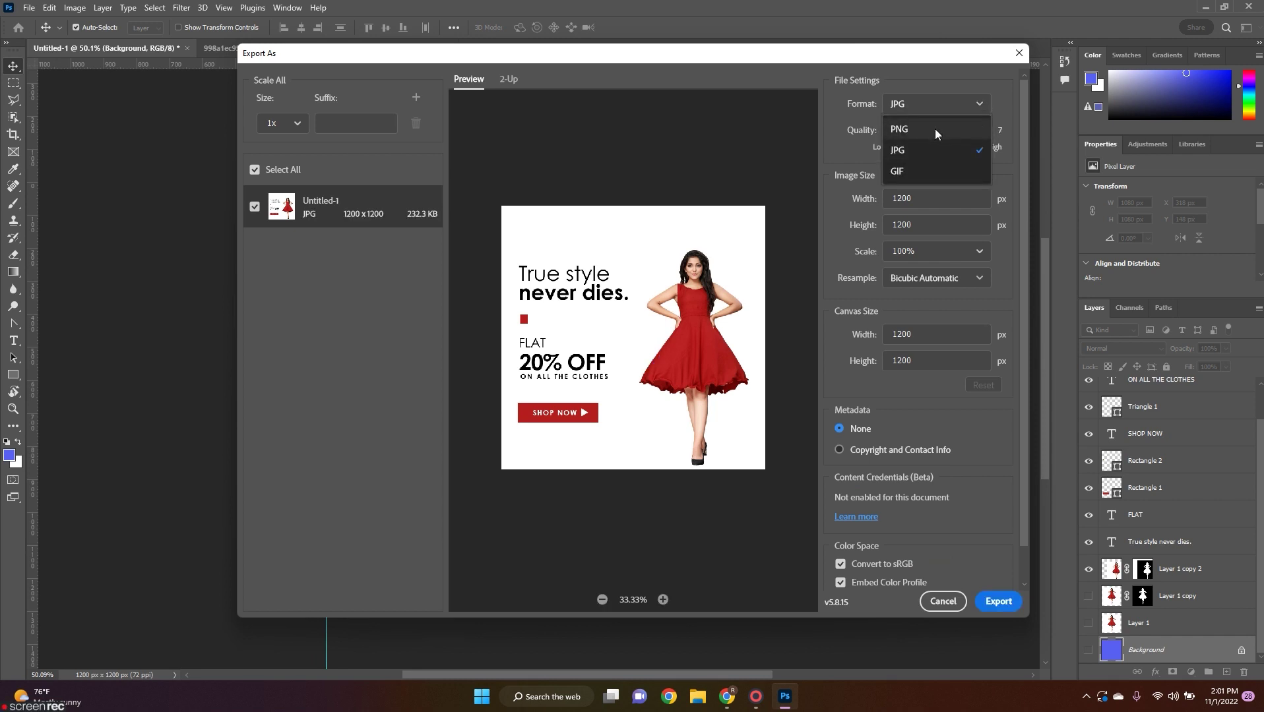
pyautogui.click(935, 128)
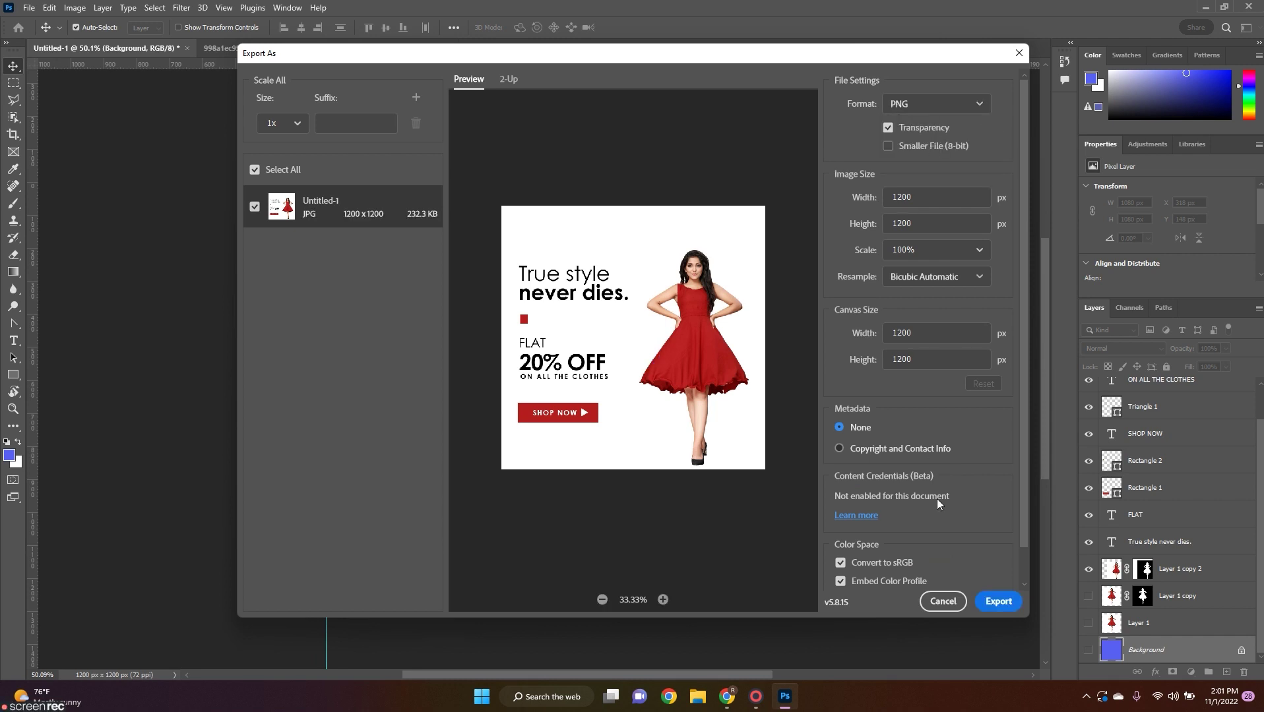
# Export the image to the Desktop with the file name Dressup.
pyautogui.click(993, 602)
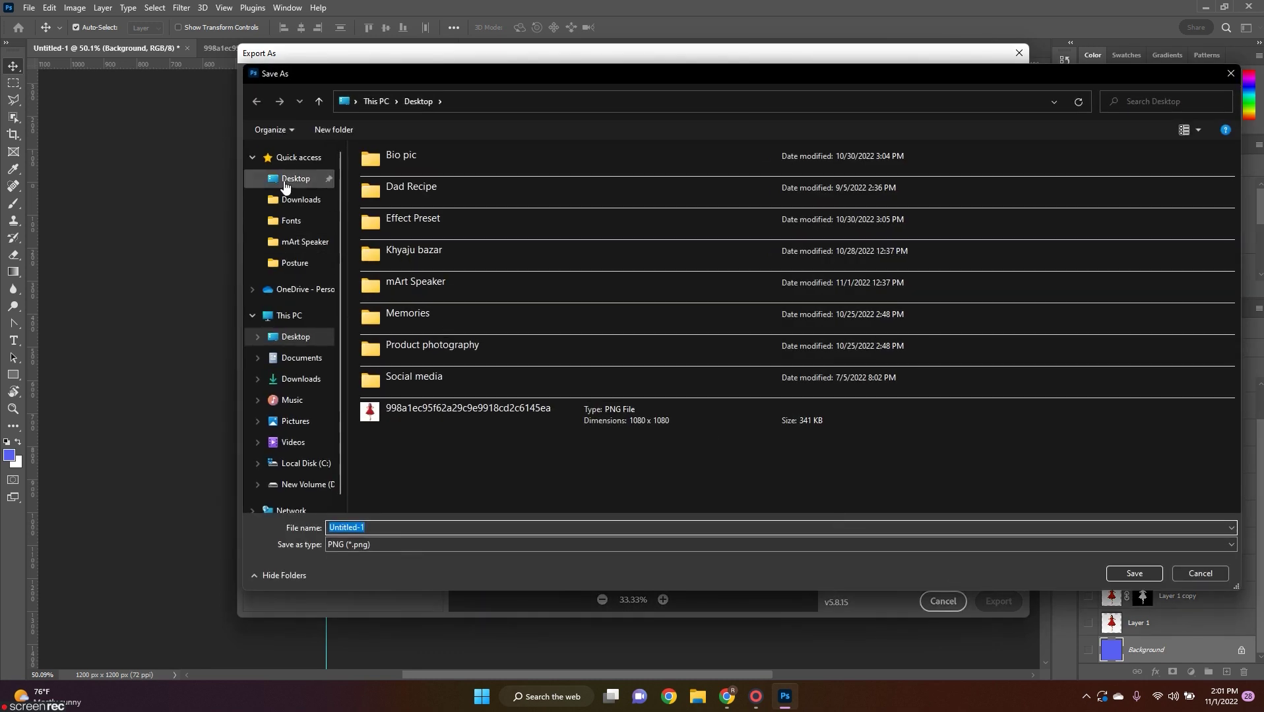
pyautogui.click(422, 527)
pyautogui.doubleClick(396, 527)
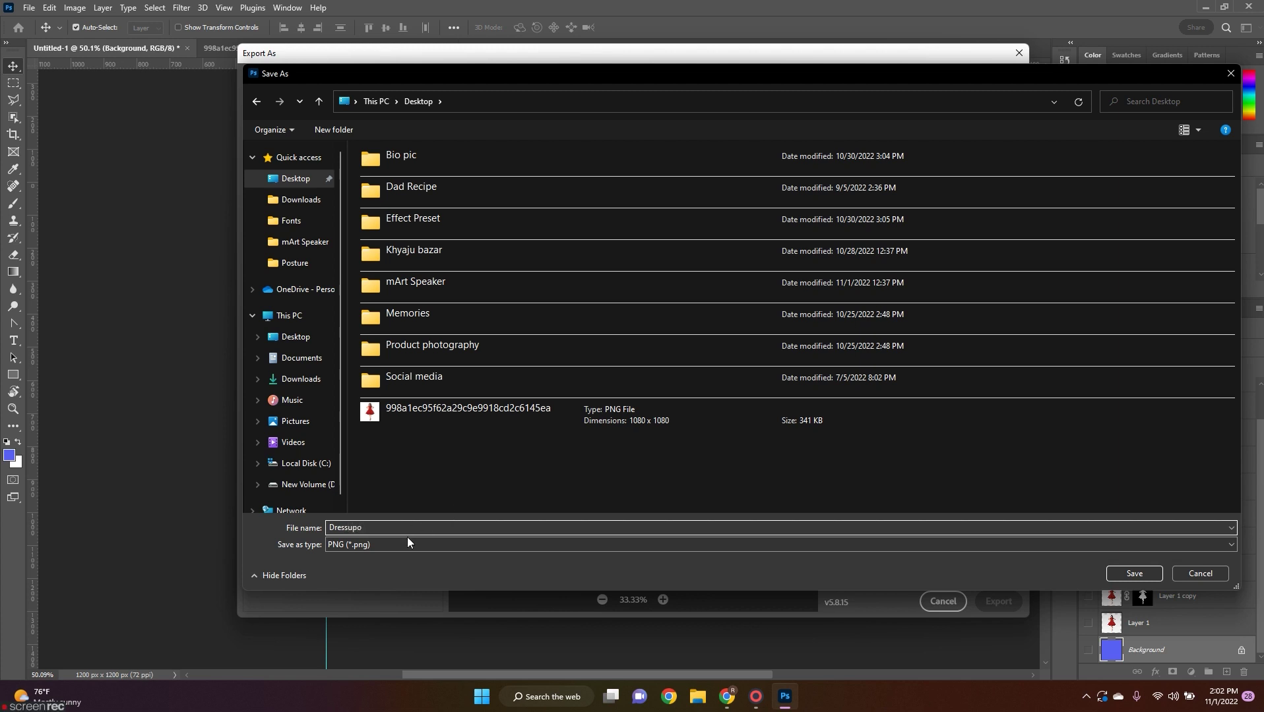
pyautogui.press('BackSpace')
pyautogui.press('BackSpace')
pyautogui.write('p')
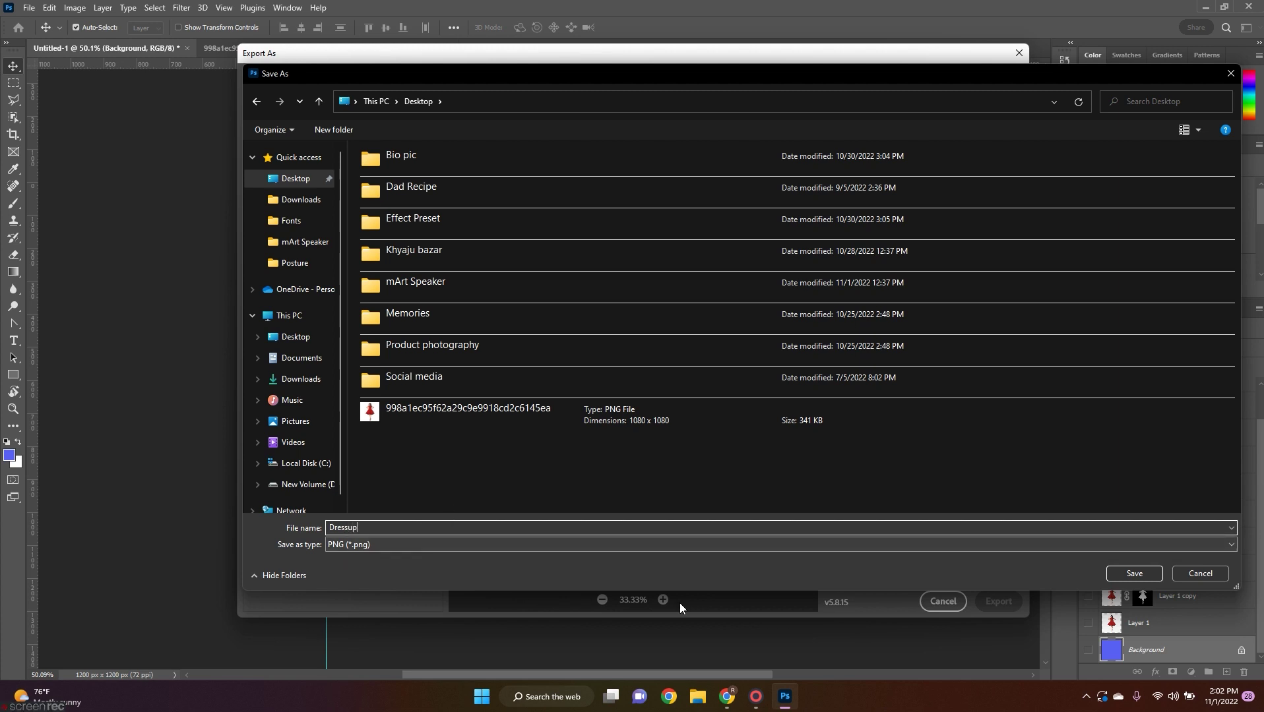
pyautogui.click(1143, 575)
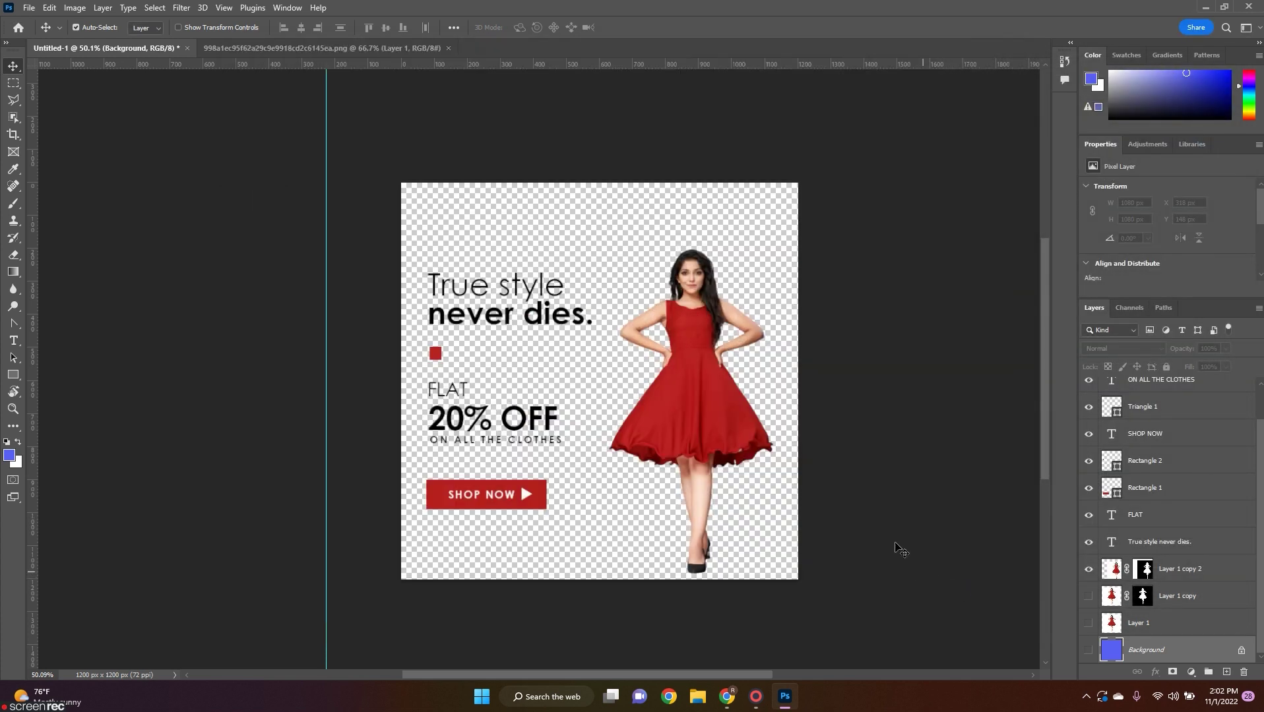
# Quit Photoshop, saving Untitled-1 on the computer's Desktop as a Photoshop file with Maximize Compatibility.
pyautogui.click(1246, 8)
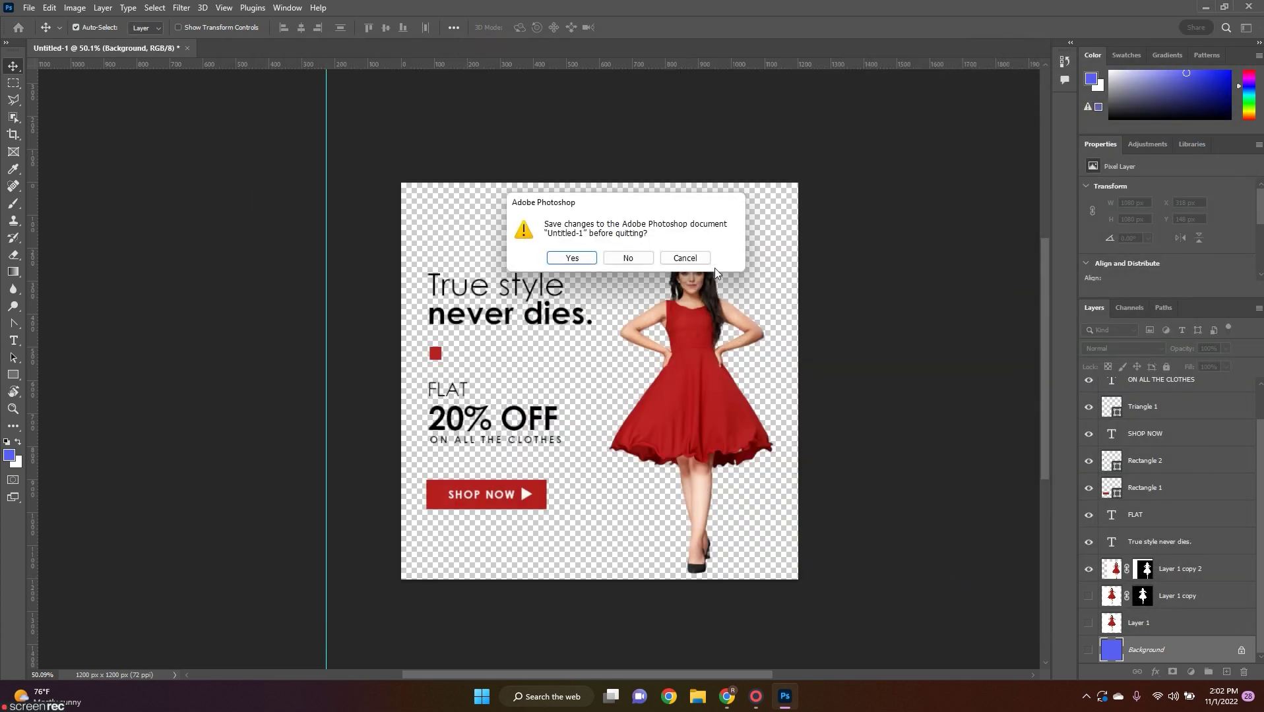
pyautogui.click(571, 258)
pyautogui.click(464, 508)
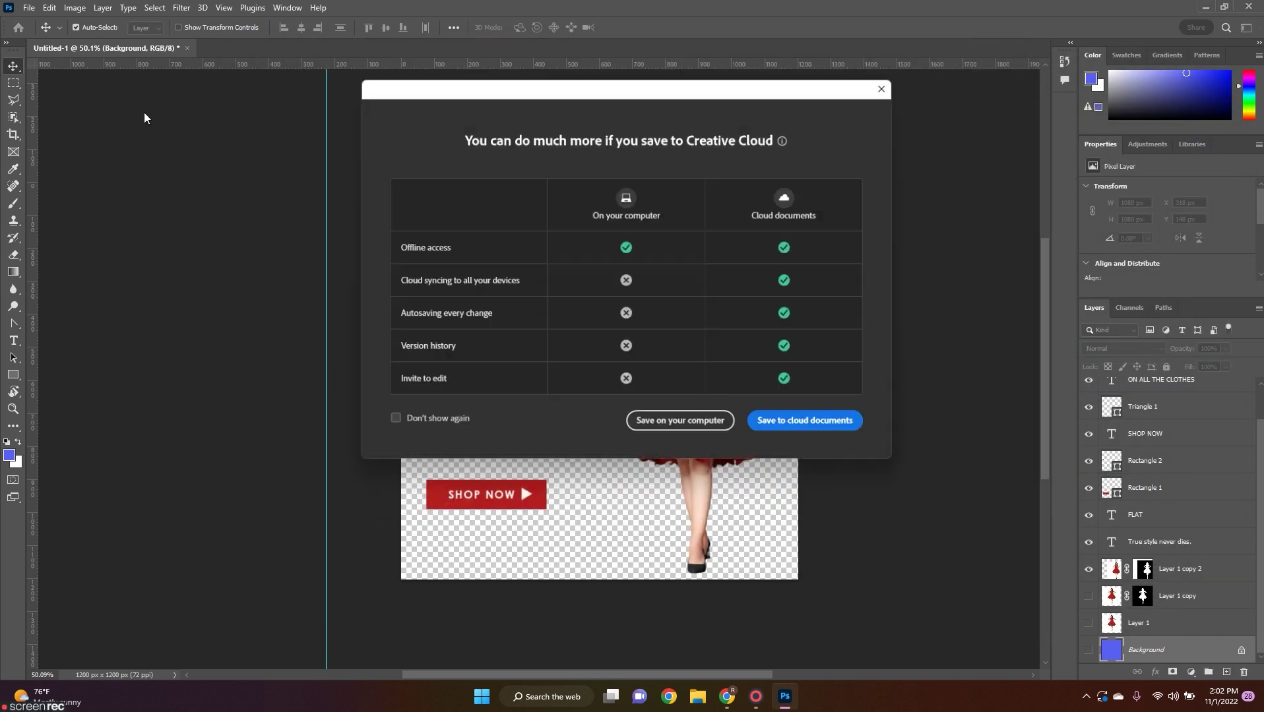
pyautogui.click(656, 425)
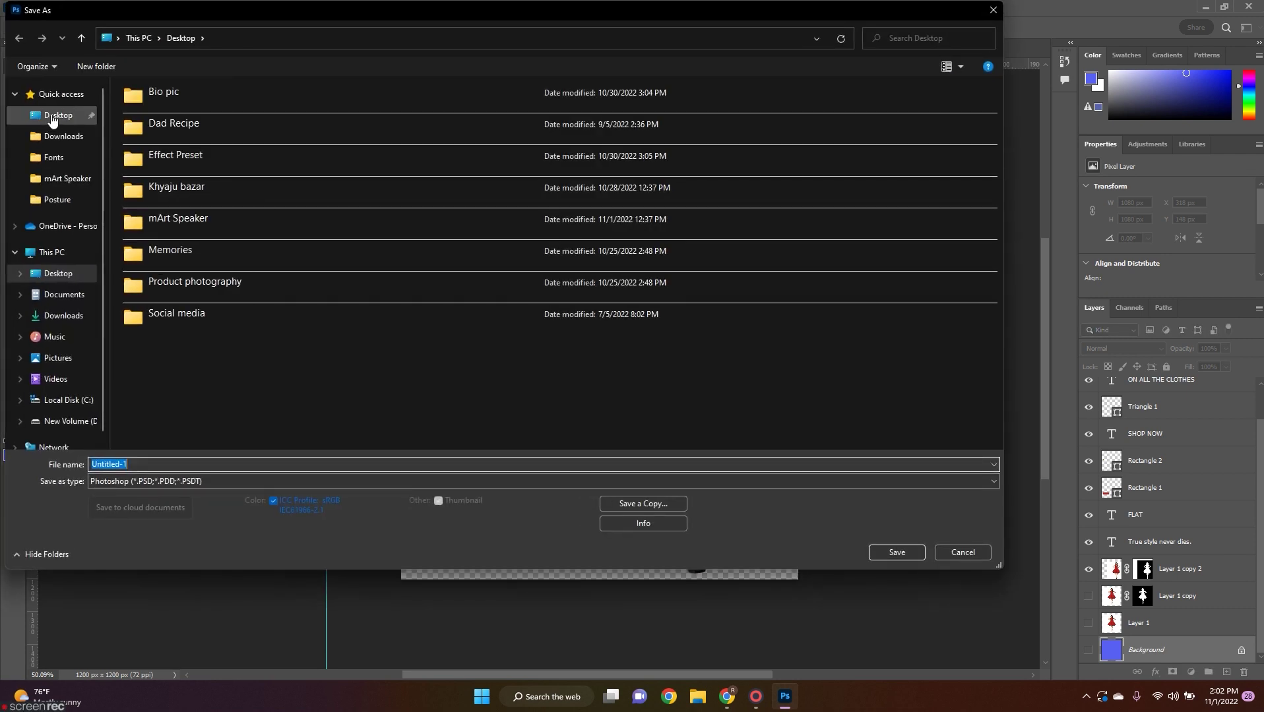
pyautogui.click(901, 554)
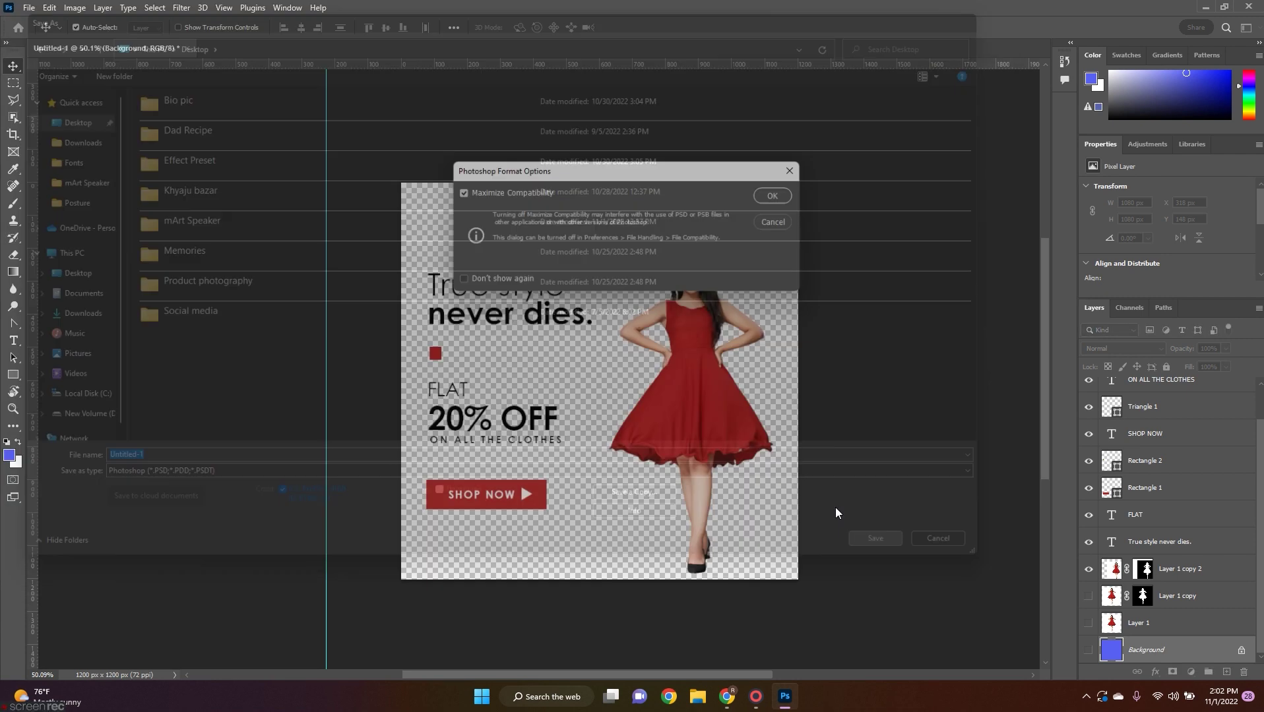
pyautogui.click(779, 196)
pyautogui.hotkey('ctrl', 'q')
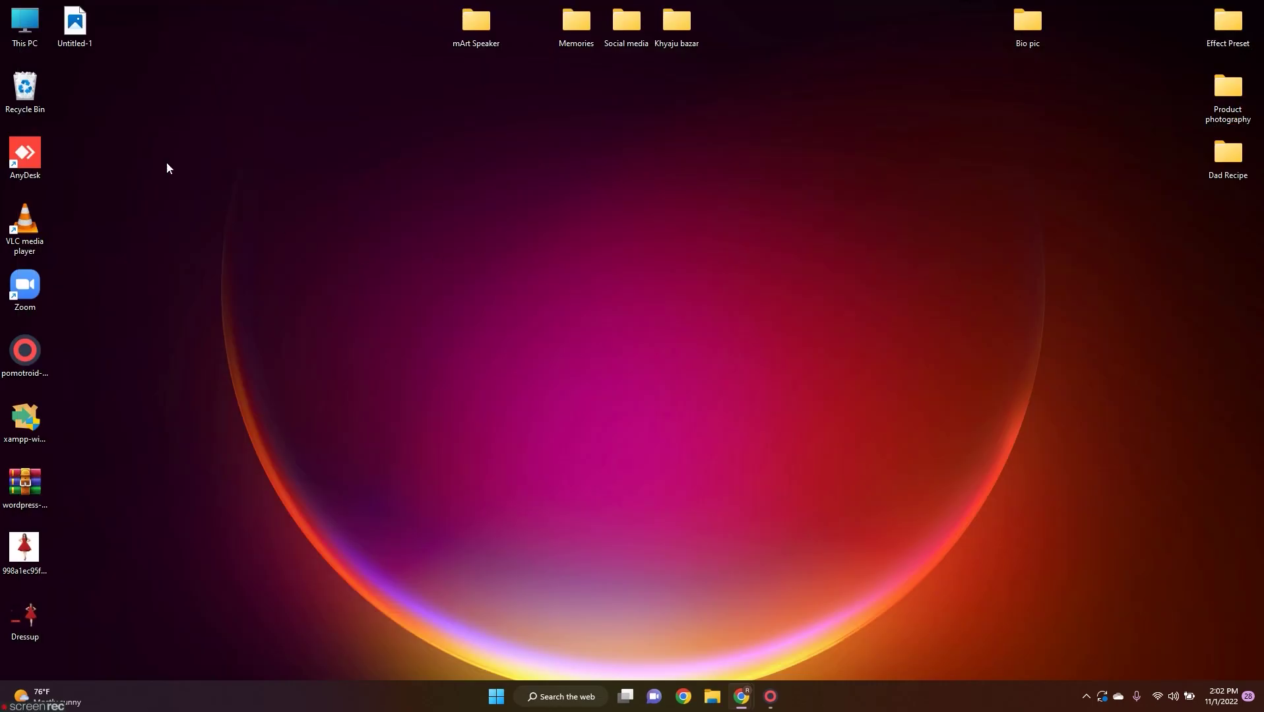
# Launch Adobe Premiere Pro 2020 from the Adobe softwares folder on New Volume (D:).
pyautogui.doubleClick(25, 23)
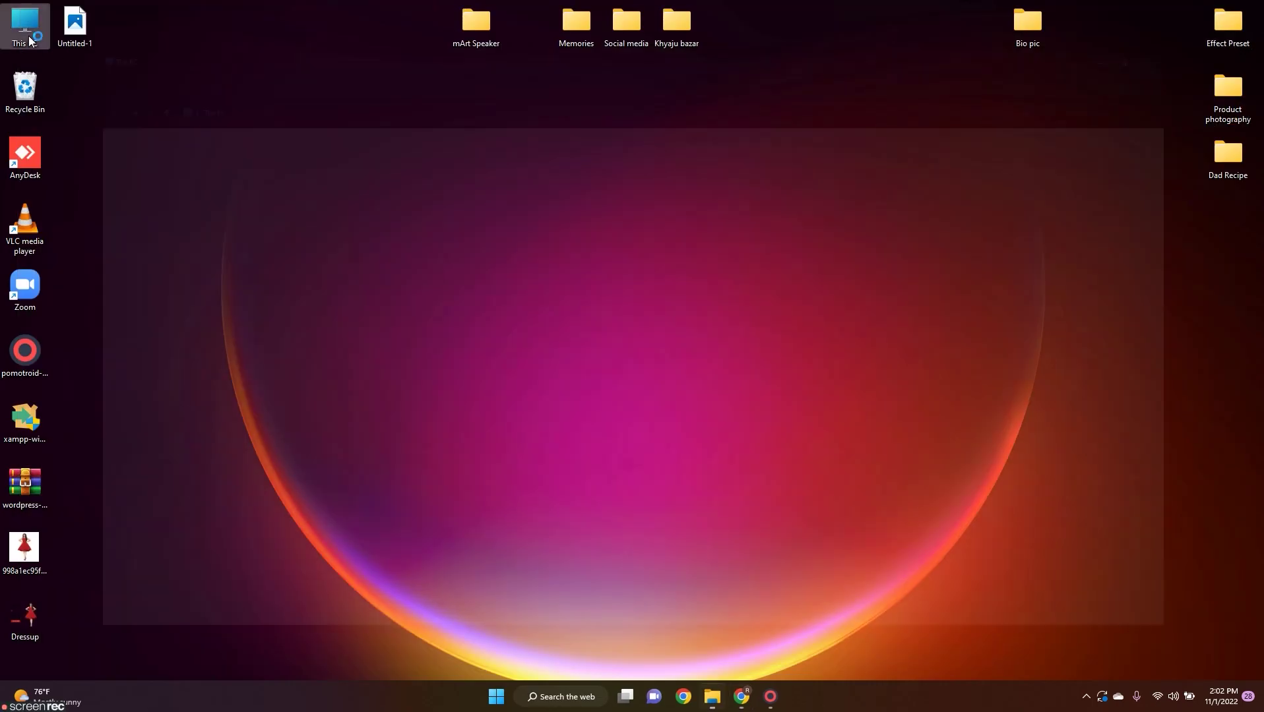
pyautogui.doubleClick(403, 179)
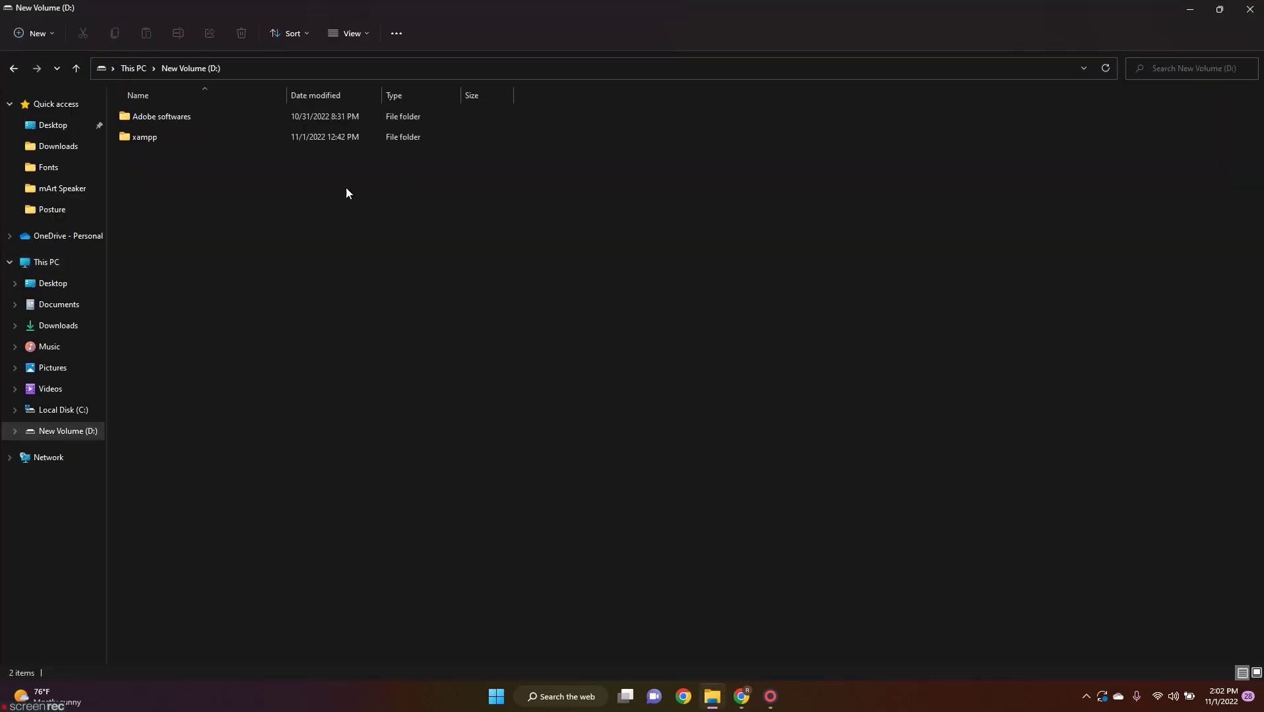
pyautogui.doubleClick(246, 119)
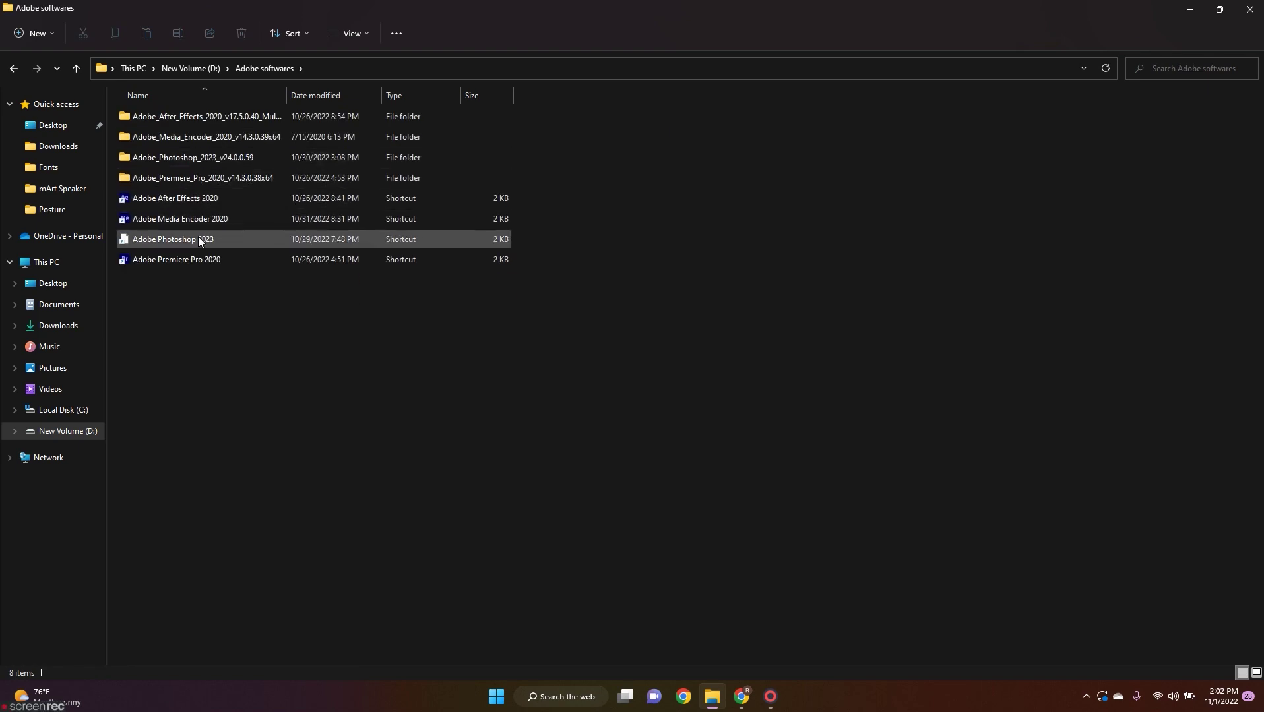
pyautogui.doubleClick(193, 259)
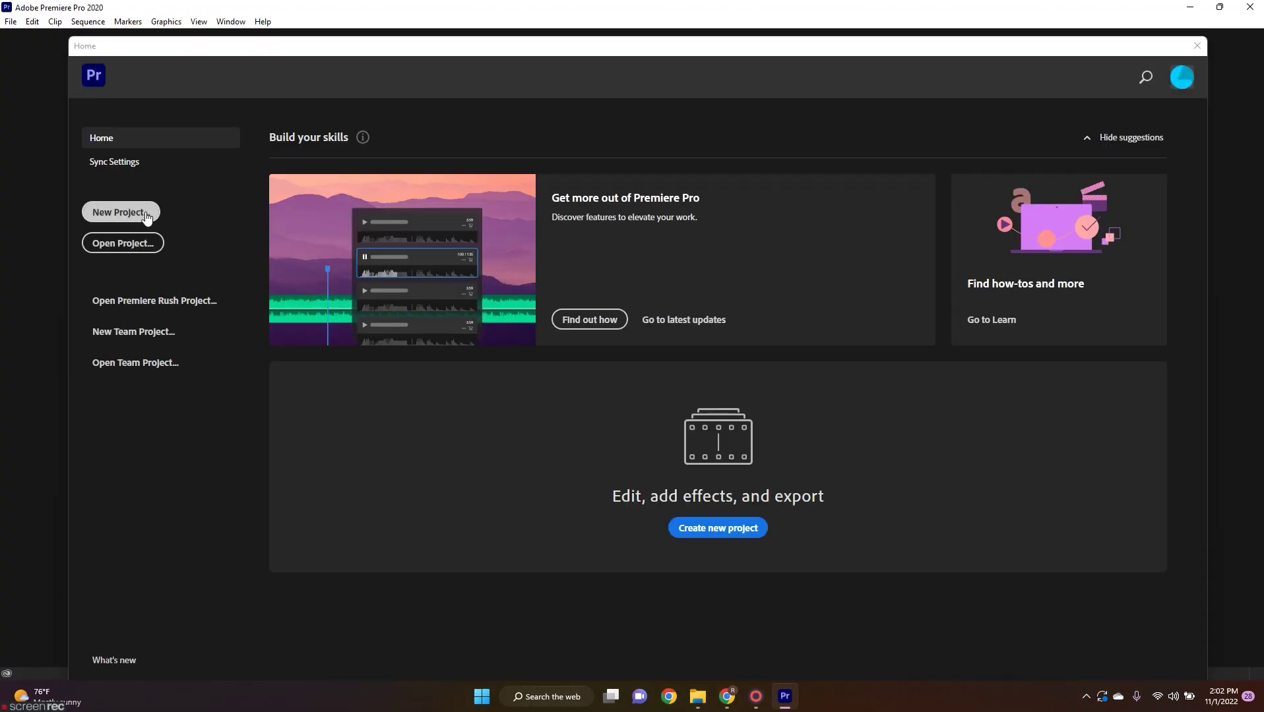
# Create a new project named Dressup located on the Desktop, and leave the audio hardware preferences without changes.
pyautogui.click(146, 213)
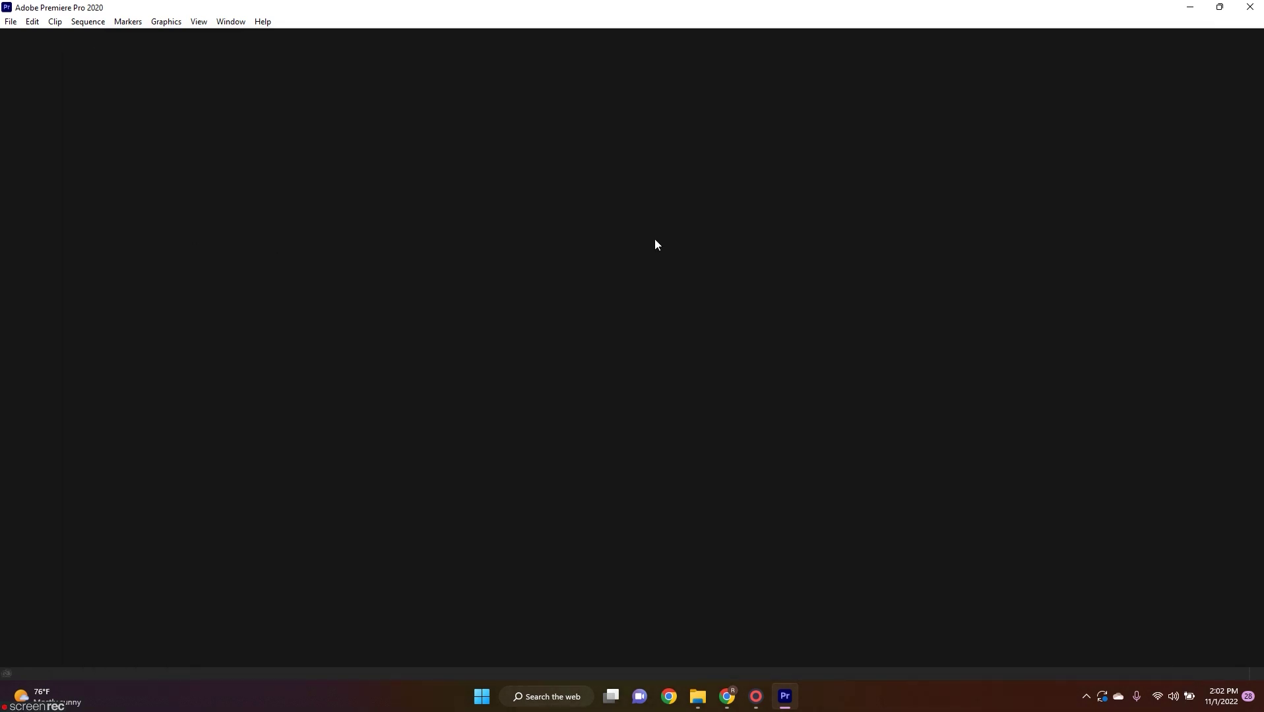
pyautogui.click(421, 56)
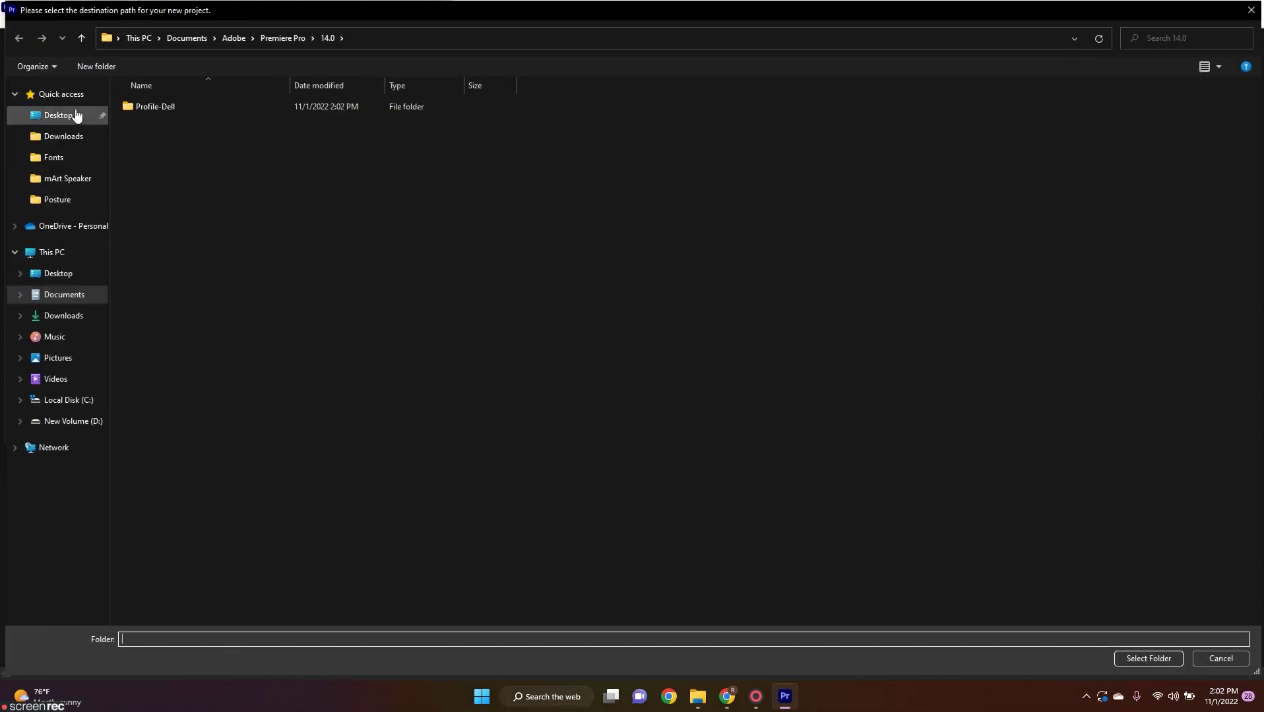
pyautogui.click(58, 114)
pyautogui.click(1148, 658)
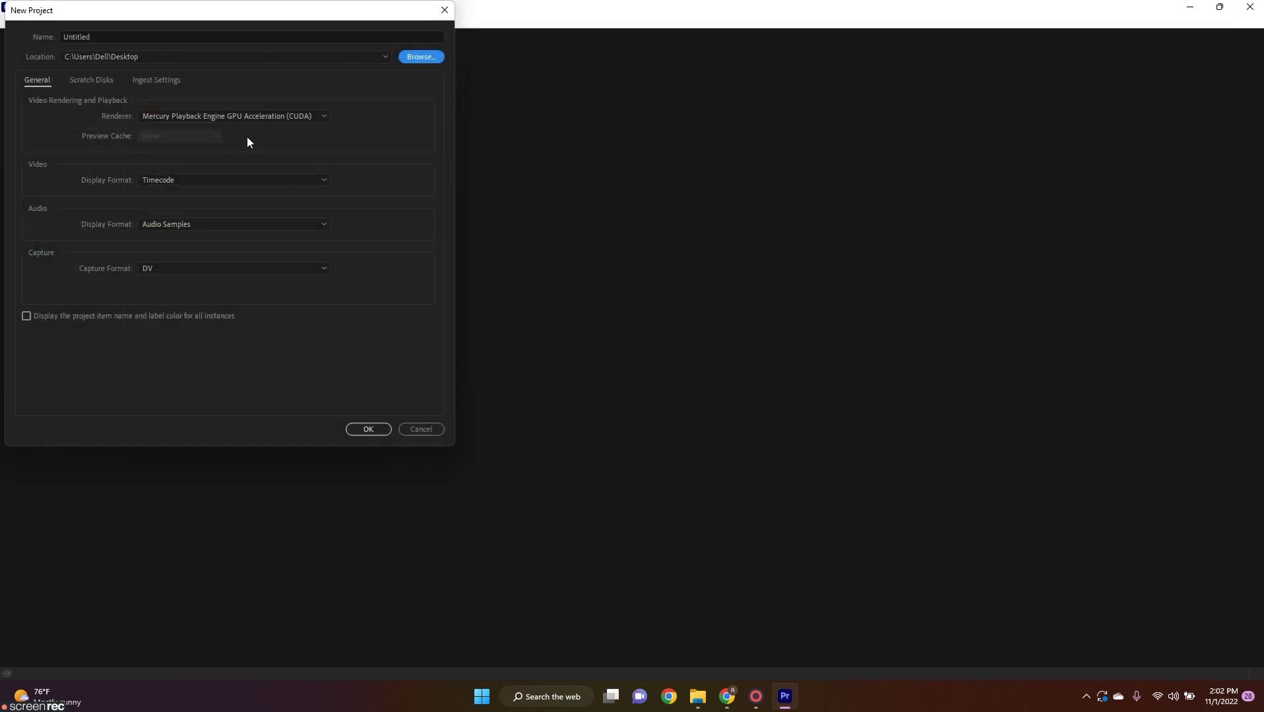
pyautogui.click(133, 34)
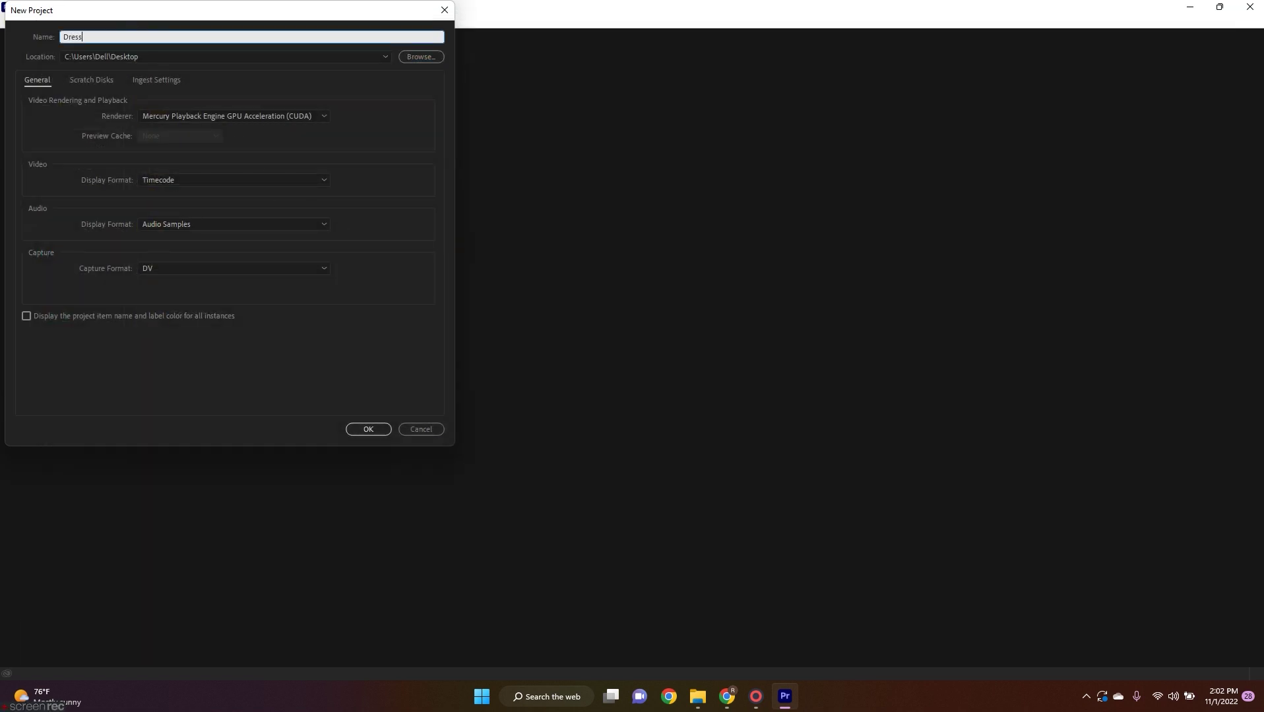
pyautogui.click(384, 427)
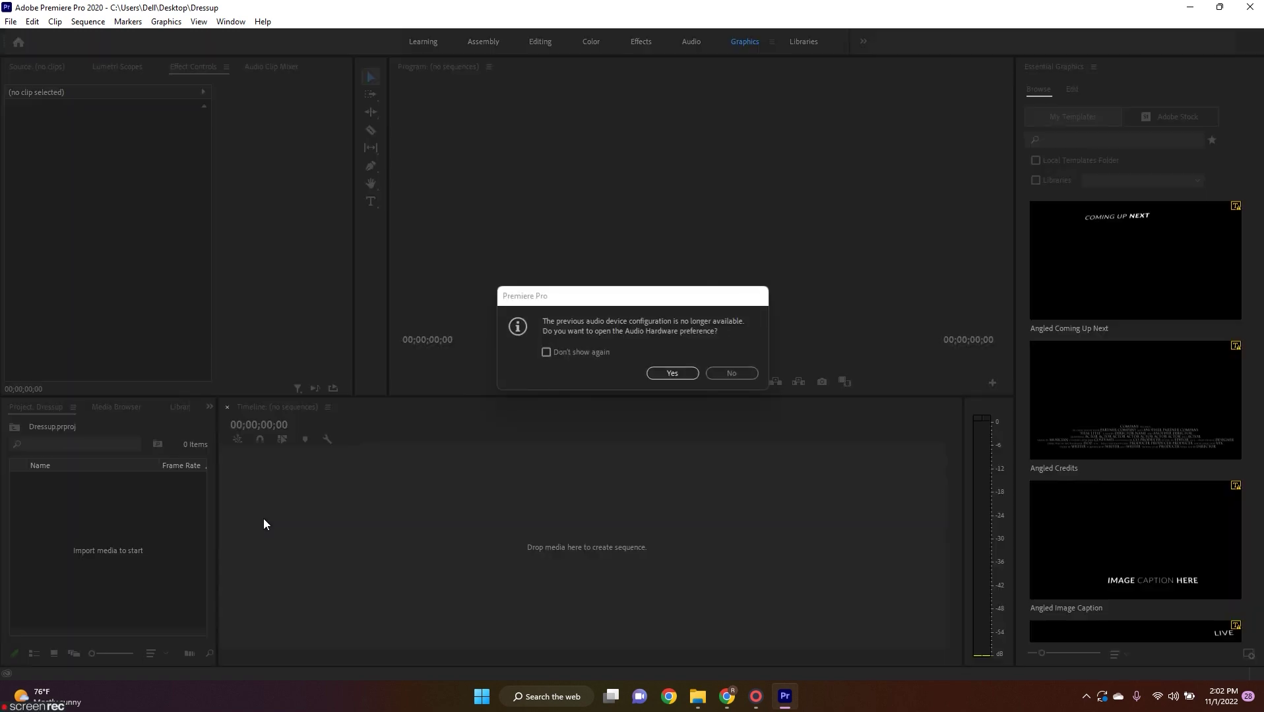
pyautogui.click(671, 377)
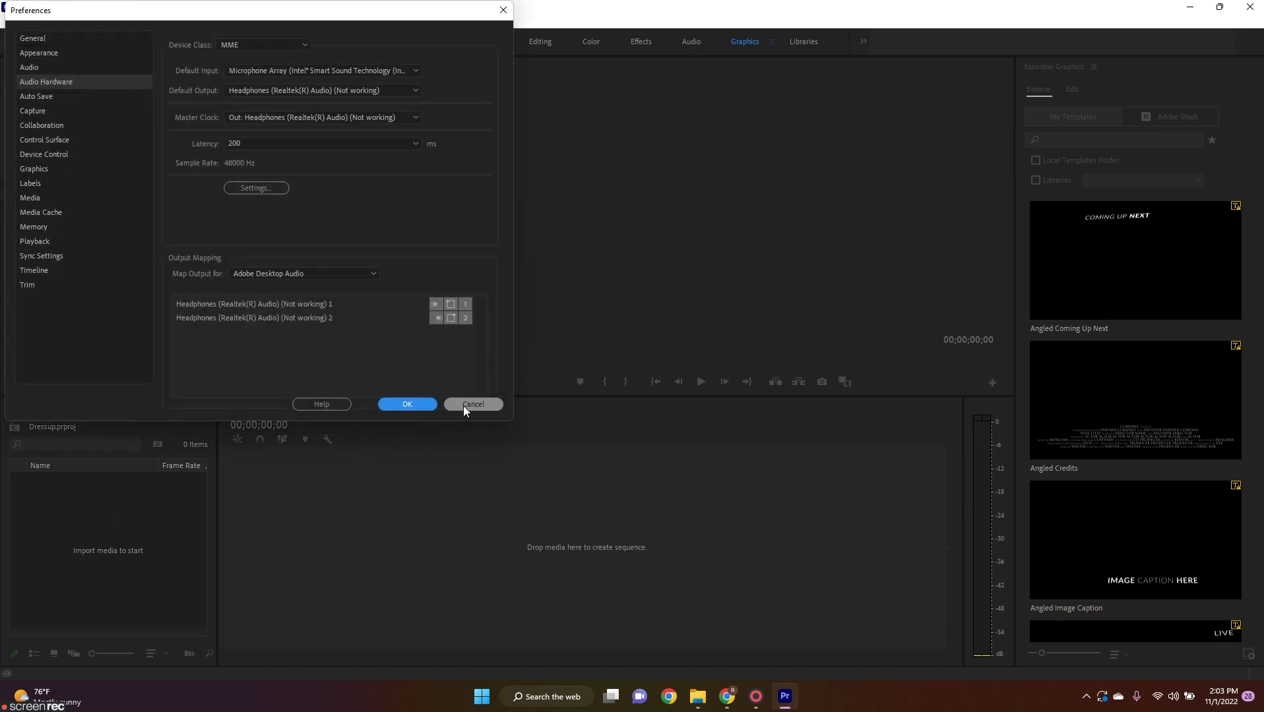
pyautogui.click(464, 407)
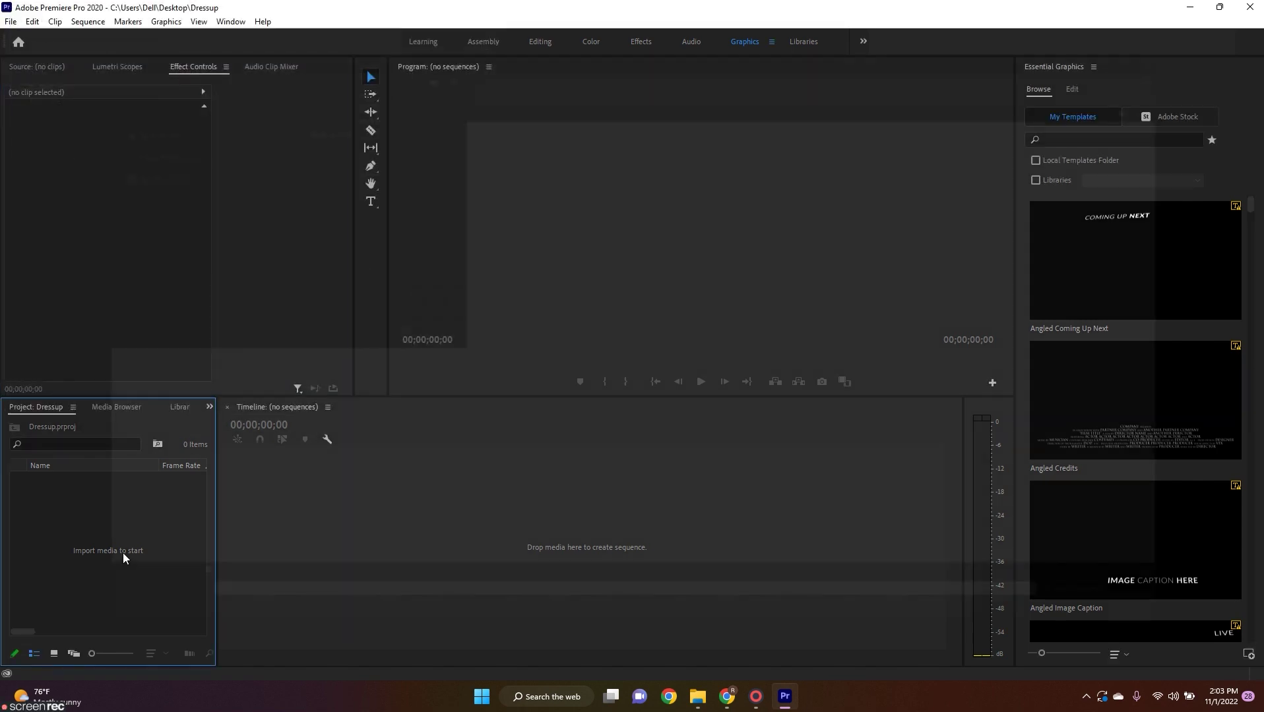
# Import the Dressup PNG file from the Desktop into the project.
pyautogui.doubleClick(123, 556)
pyautogui.click(233, 393)
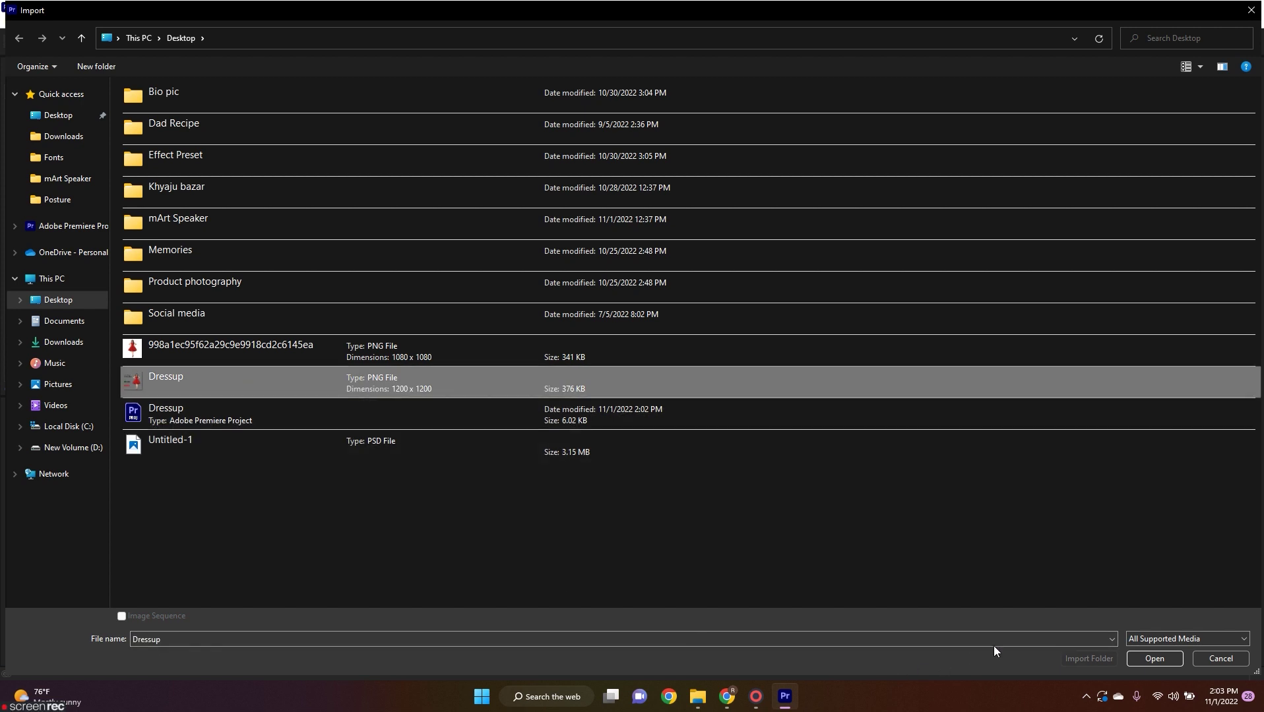
pyautogui.click(1150, 658)
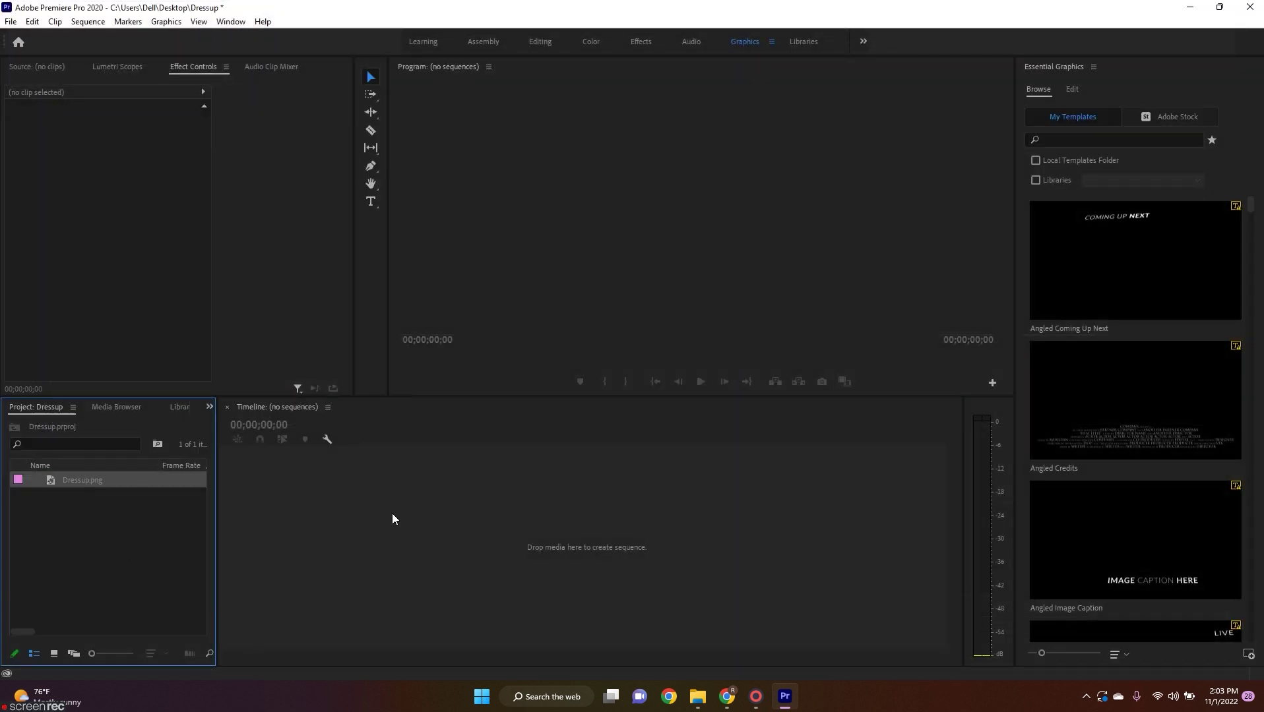
# Create a sequence from Dressup.png and extend its clip on track V1 to about 1 minute 26 seconds.
pyautogui.moveTo(392, 519); pyautogui.dragTo(393, 520)
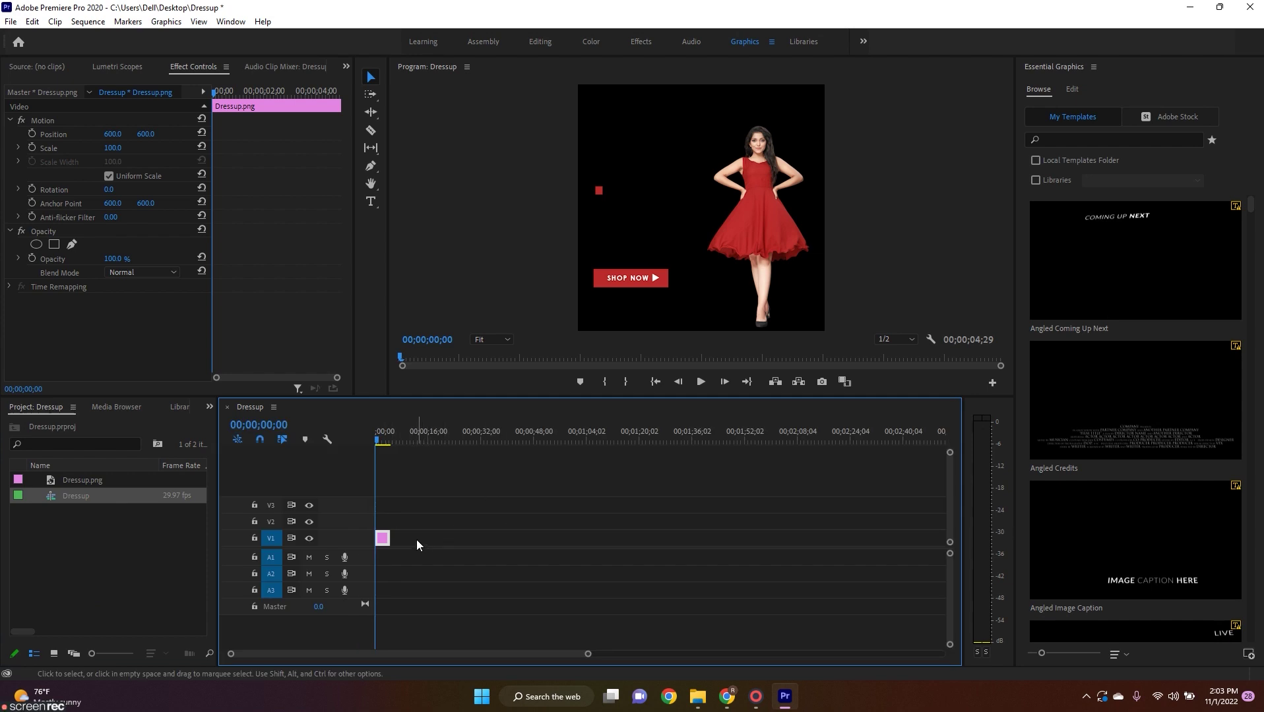
pyautogui.moveTo(577, 543); pyautogui.dragTo(658, 543)
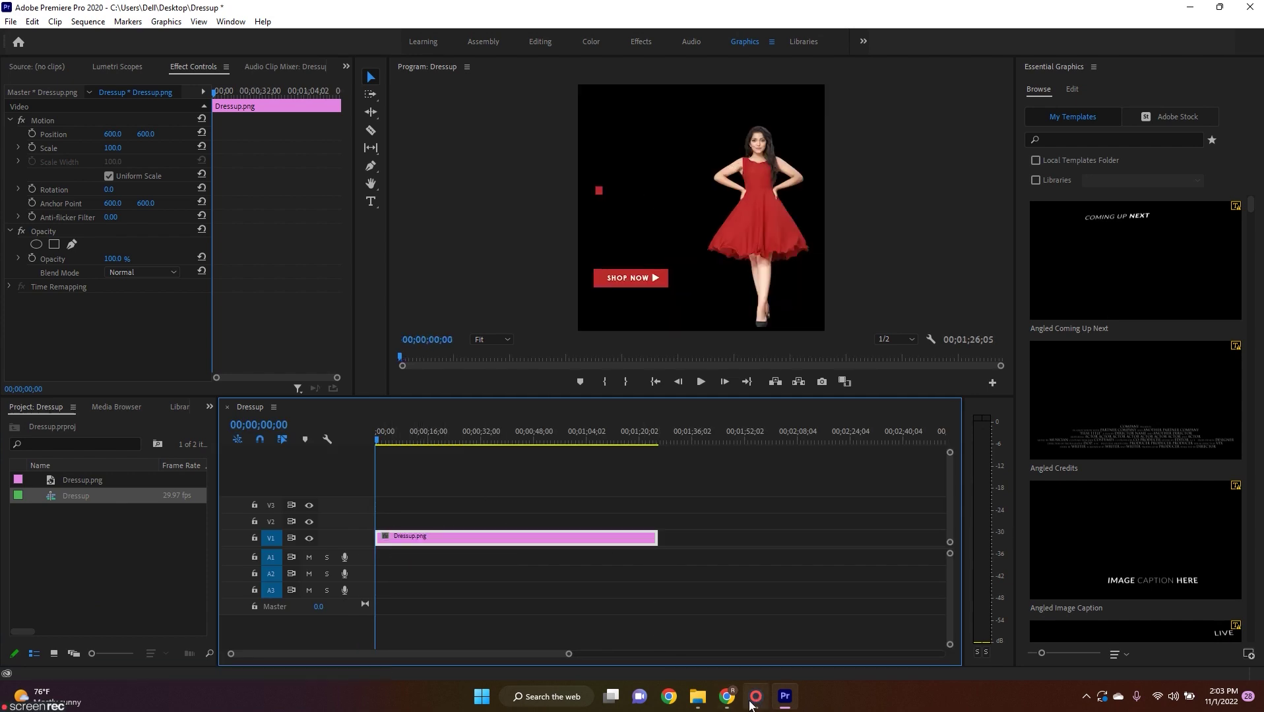
# Switch to Chrome and close the WordPress download and XAMPP Download Success tabs.
pyautogui.moveTo(727, 696)
pyautogui.click(732, 650)
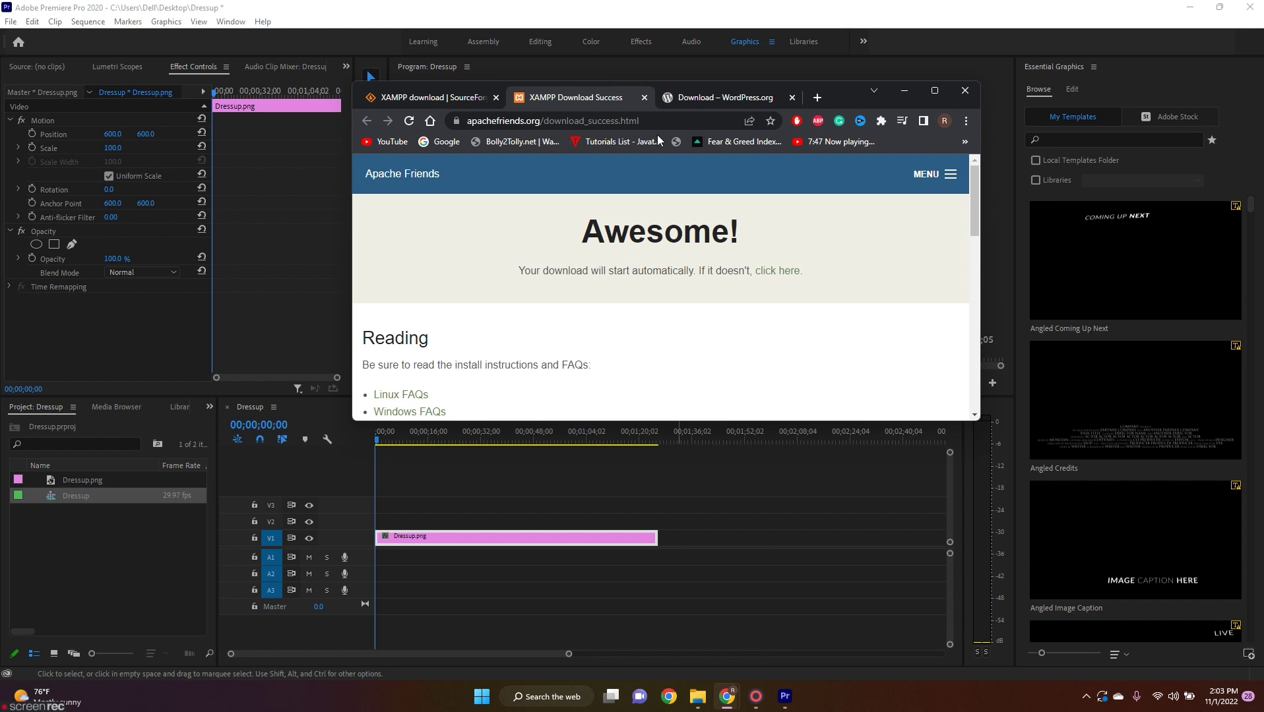
pyautogui.click(792, 97)
pyautogui.click(643, 97)
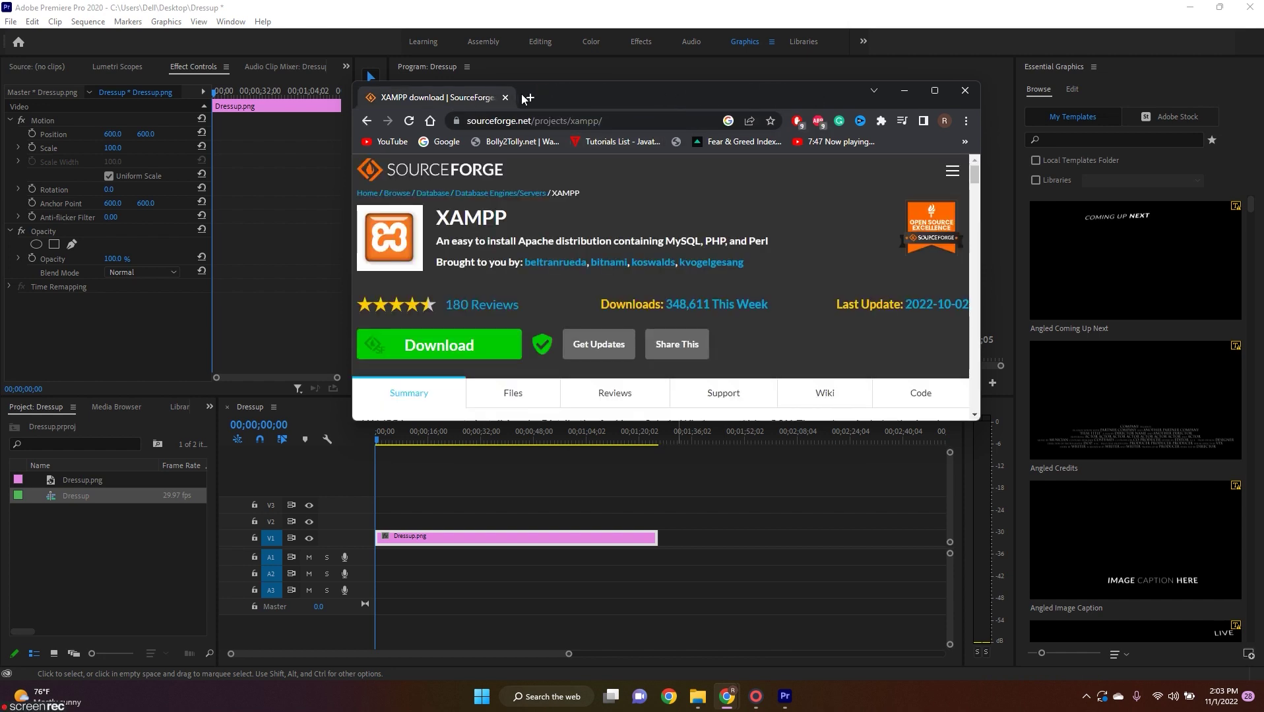
# Open pixabay.com in a new tab of the maximized browser window.
pyautogui.click(529, 97)
pyautogui.doubleClick(666, 95)
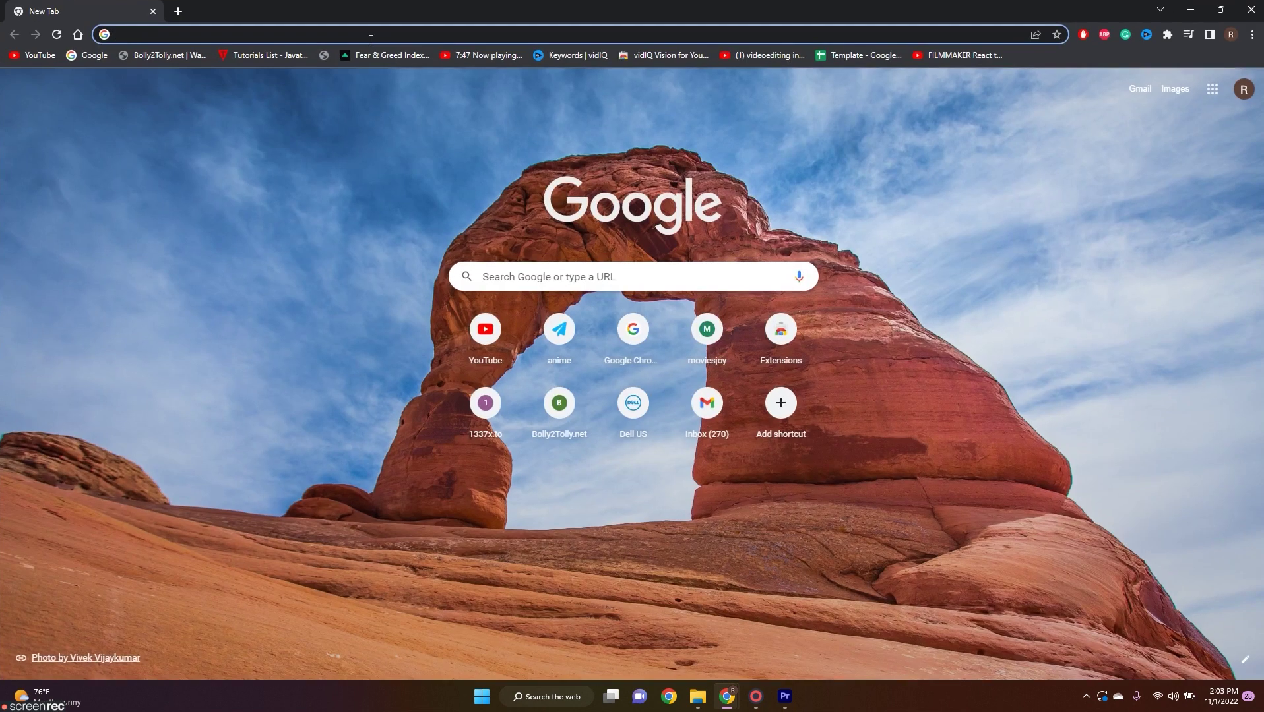
pyautogui.write('pixabat')
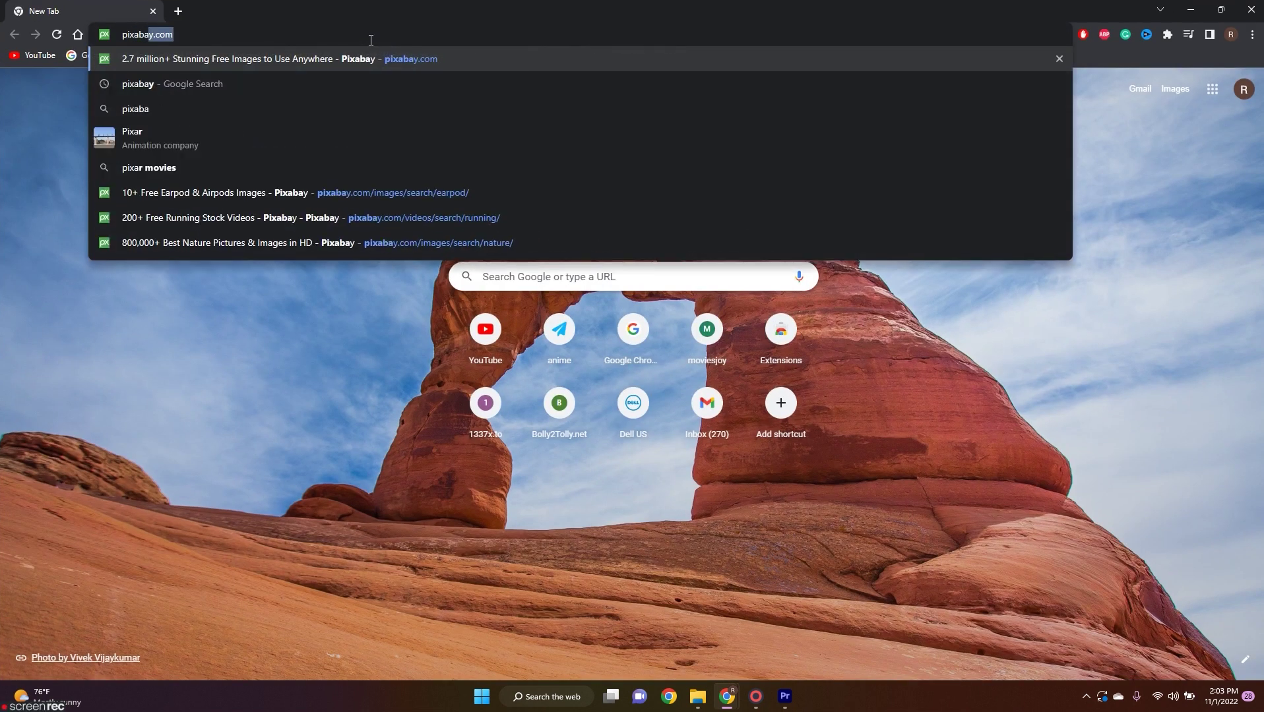
pyautogui.press('BackSpace')
pyautogui.write('y')
pyautogui.press('Return')
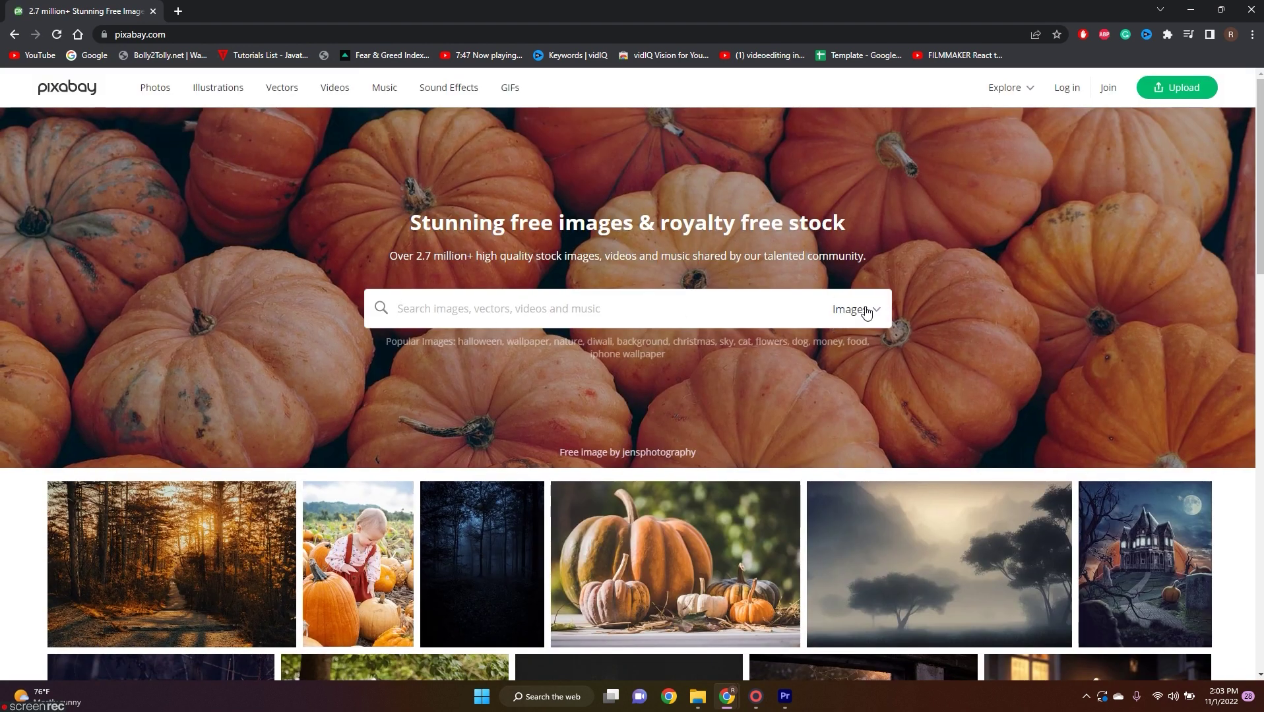
# Limit the Pixabay search to Videos and search for "environment".
pyautogui.click(855, 309)
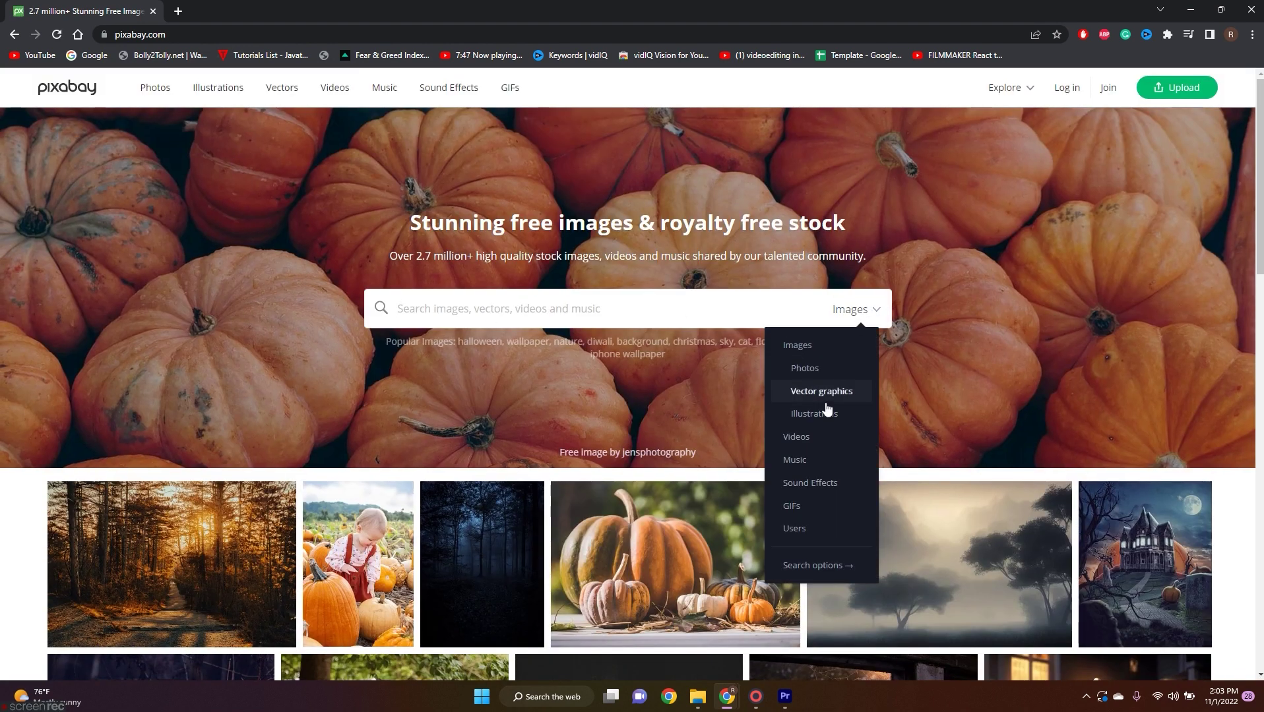
pyautogui.click(799, 439)
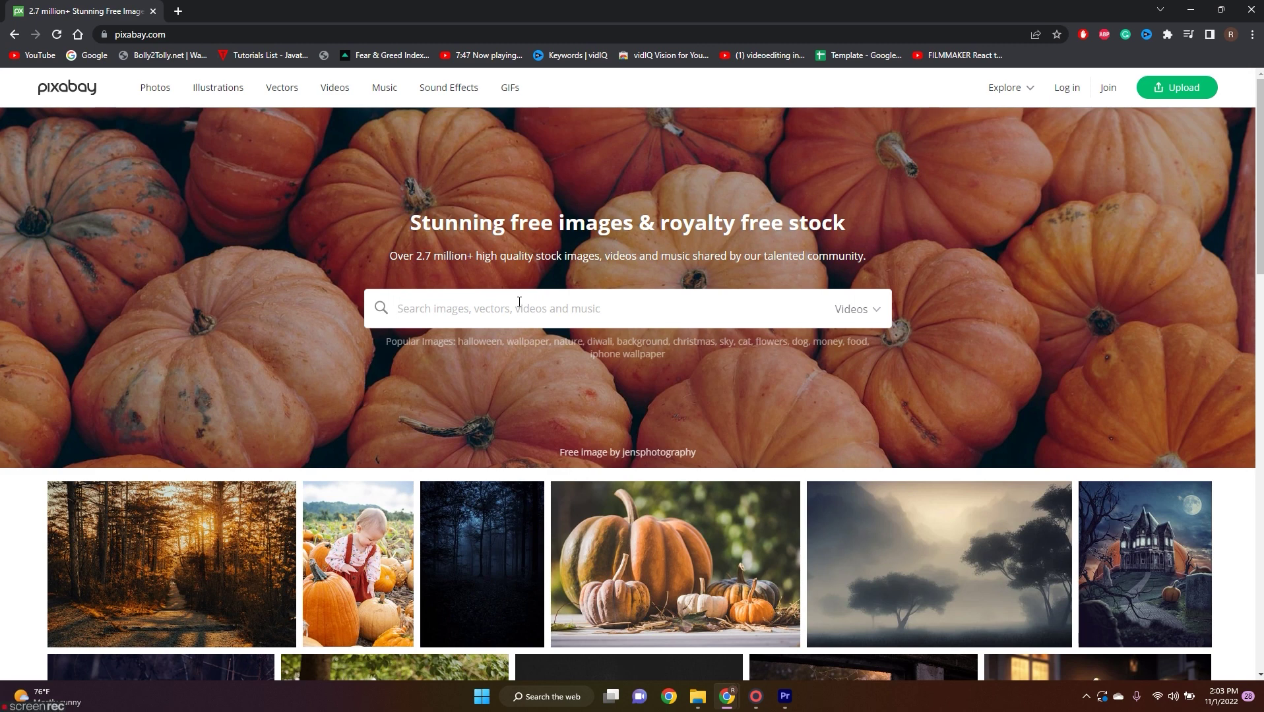
pyautogui.scroll(-5, 594, 438)
pyautogui.scroll(5, 575, 396)
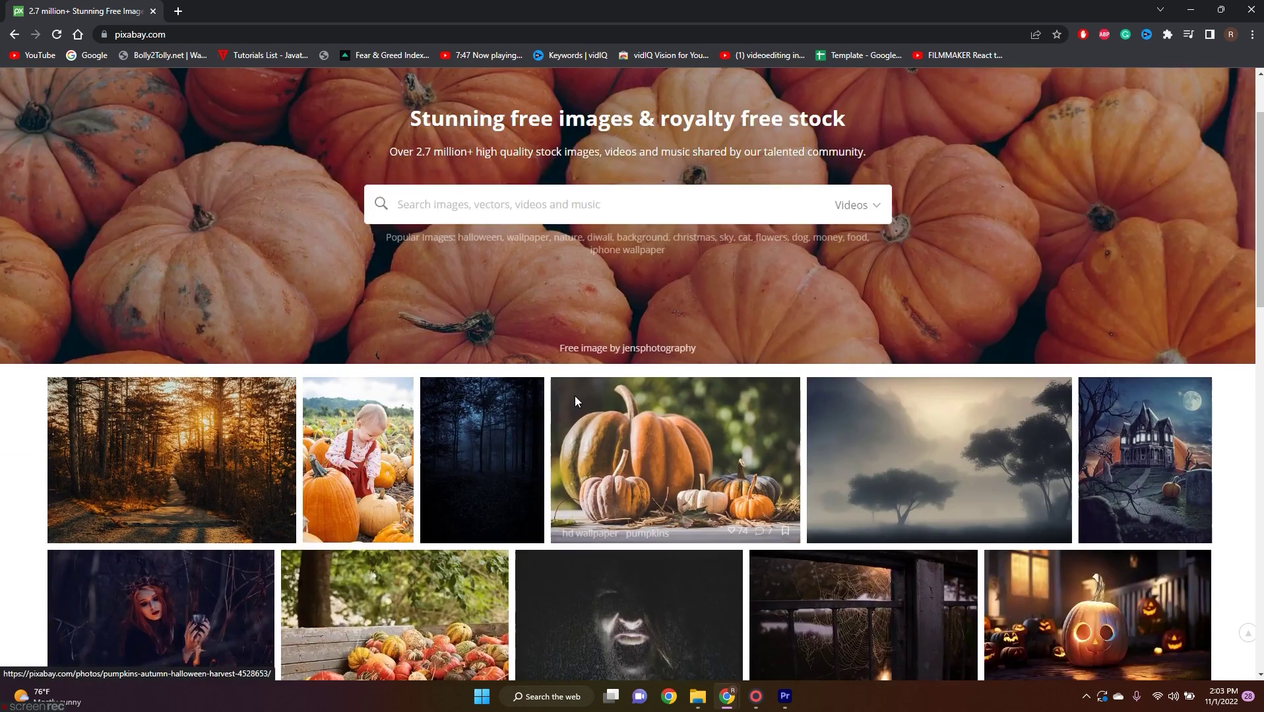
pyautogui.write('environment')
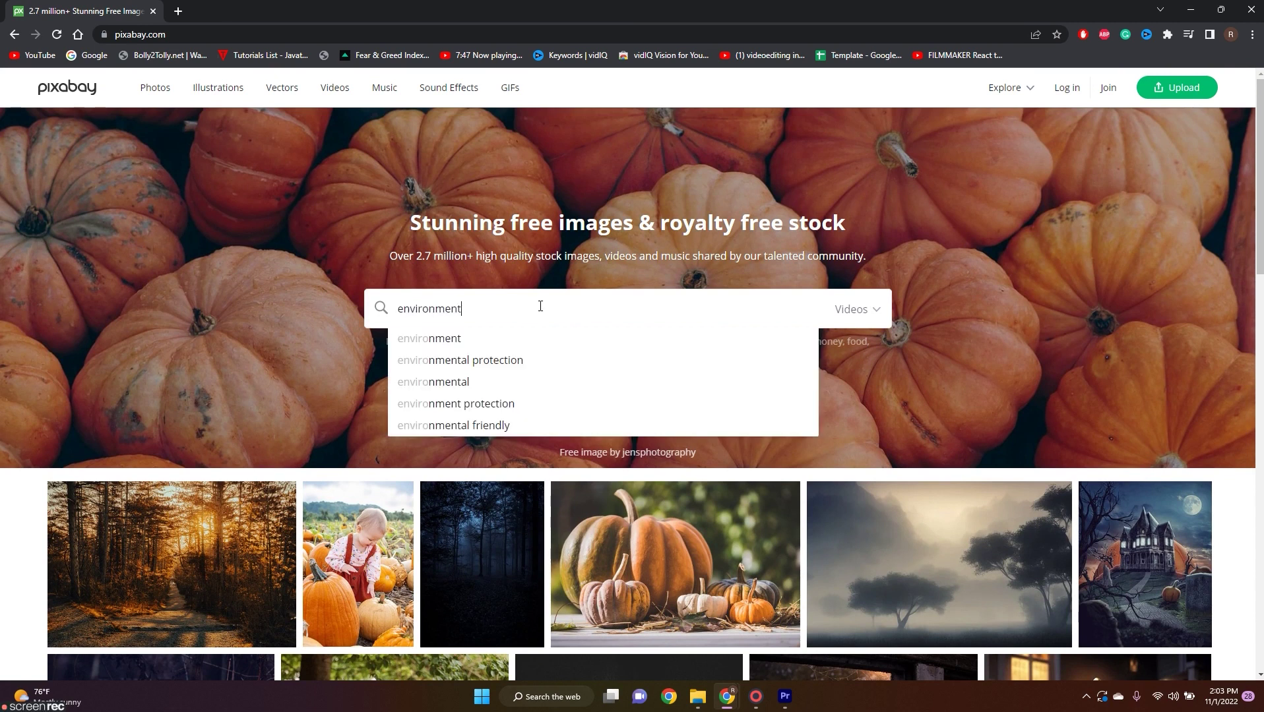
pyautogui.press('Return')
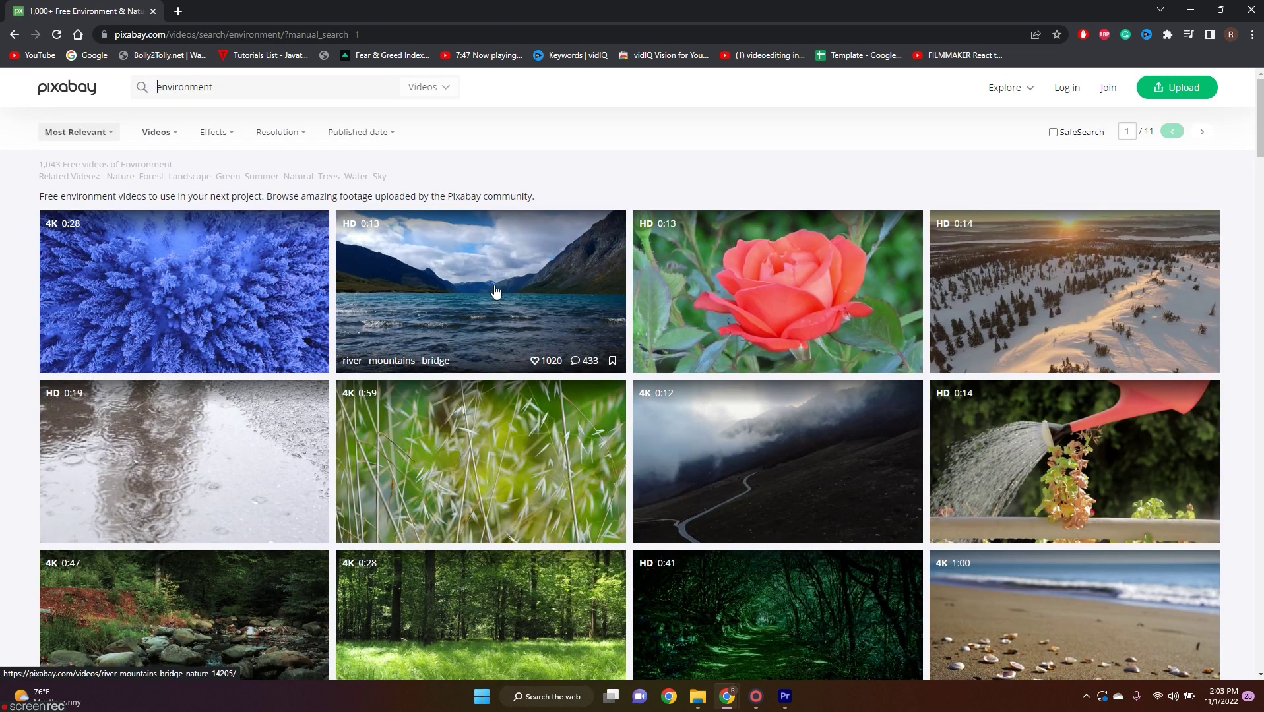
# Look through the environment video results for a clip suited as the ad's background.
pyautogui.scroll(-6, 462, 415)
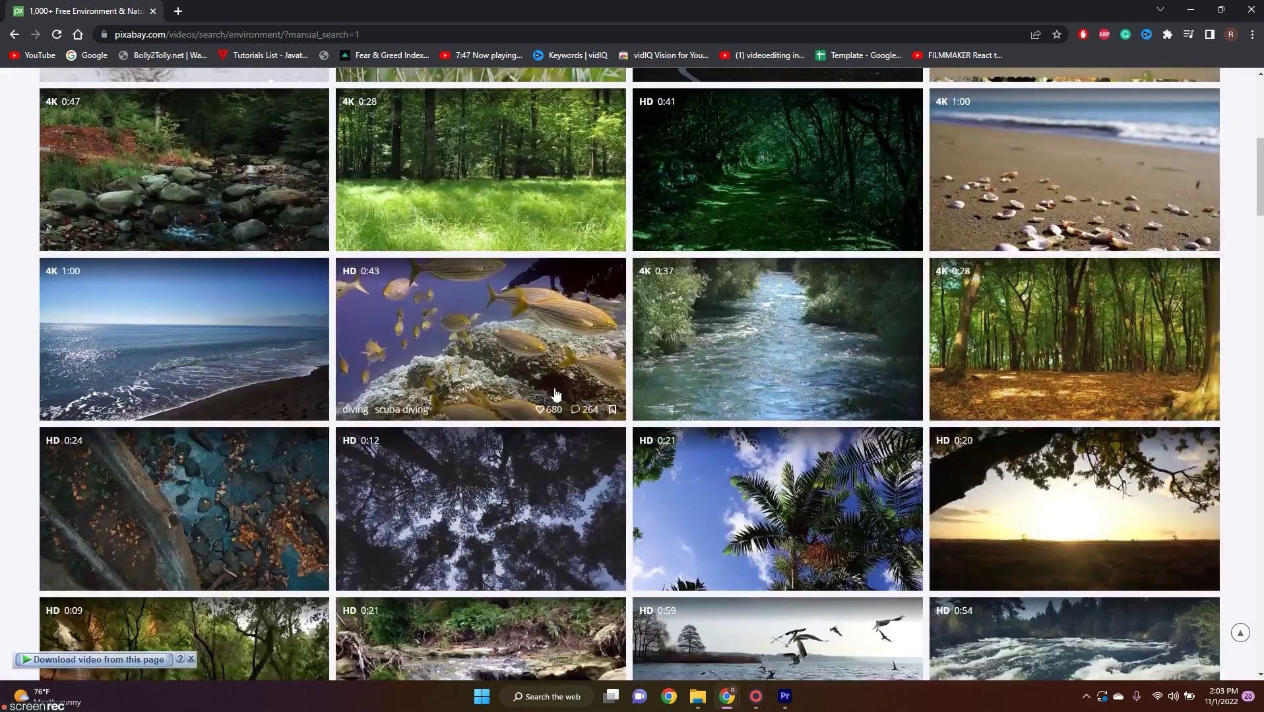
pyautogui.scroll(-5, 515, 402)
pyautogui.scroll(-2, 870, 333)
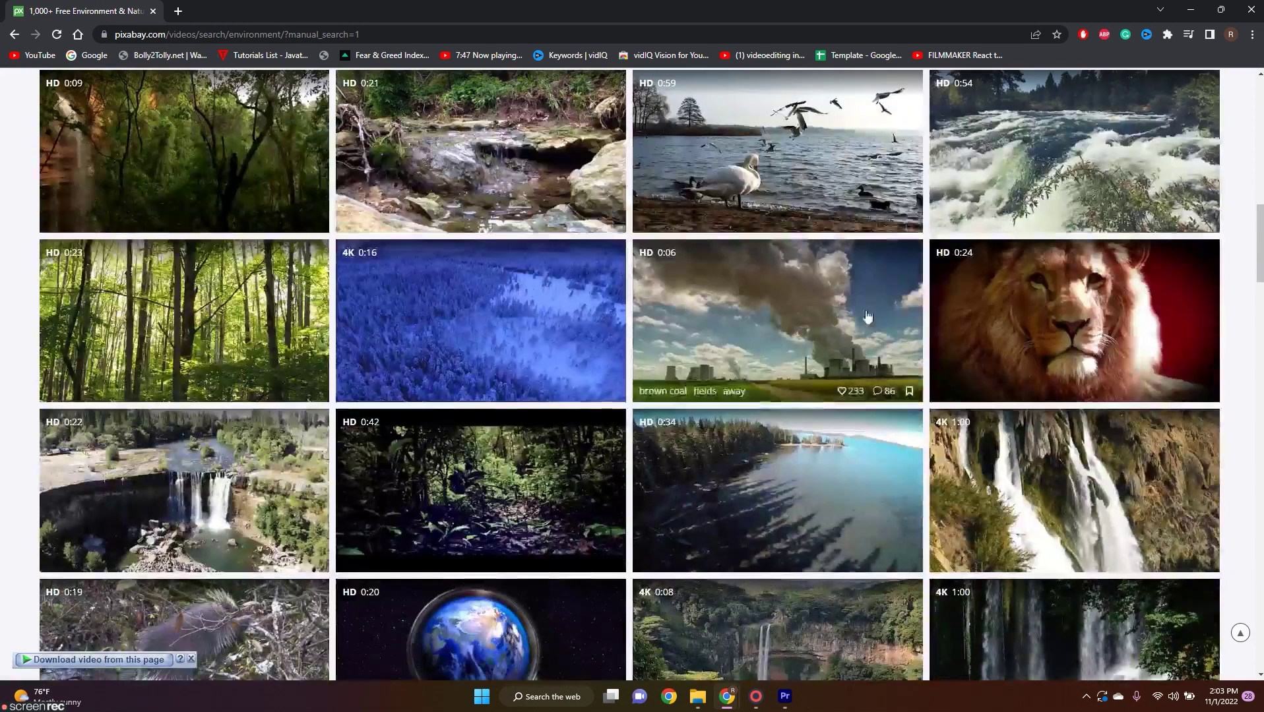
pyautogui.scroll(-3, 257, 335)
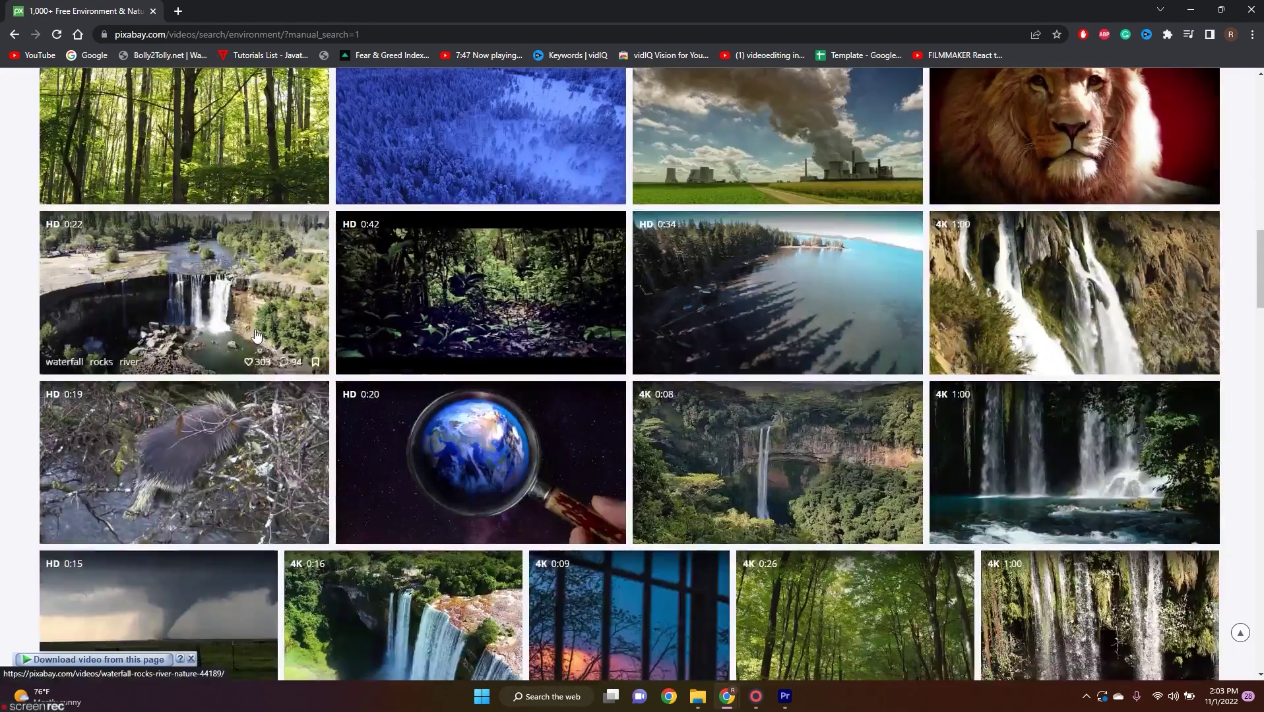
pyautogui.scroll(-6, 659, 426)
pyautogui.scroll(5, 606, 409)
pyautogui.scroll(4, 604, 412)
pyautogui.scroll(-9, 857, 427)
pyautogui.scroll(-6, 861, 429)
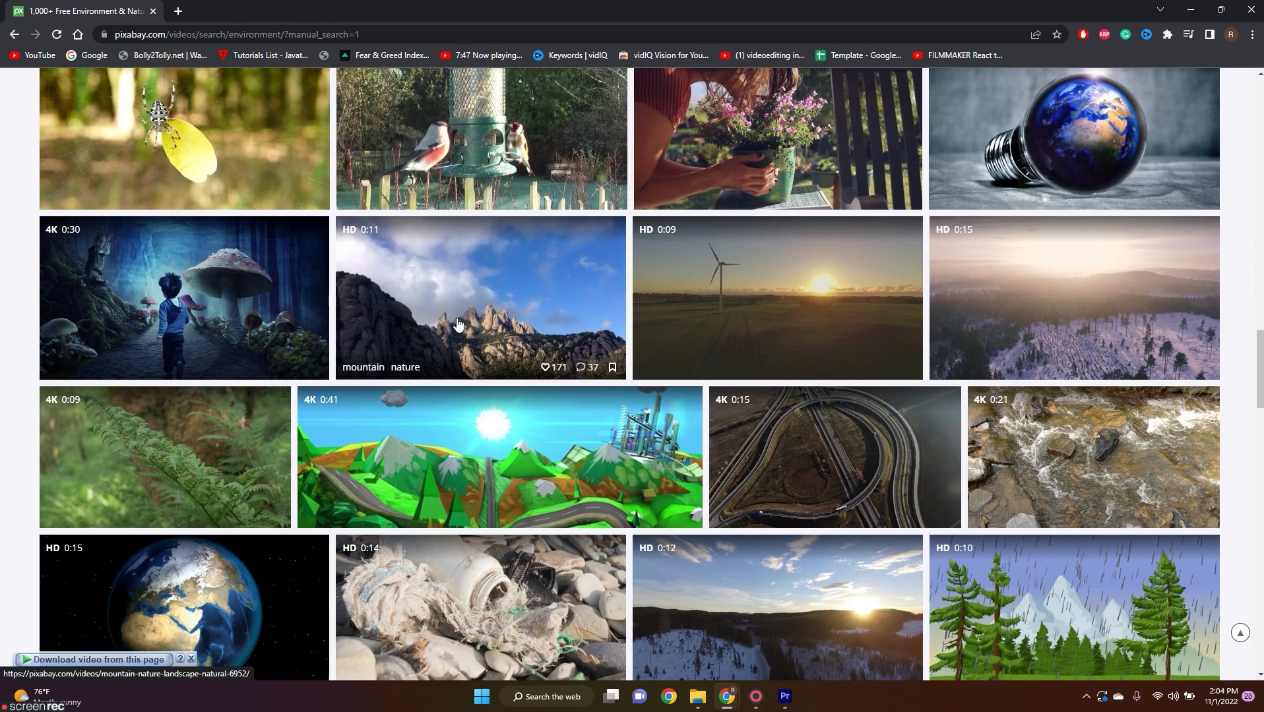
pyautogui.scroll(4, 458, 325)
pyautogui.scroll(-7, 499, 325)
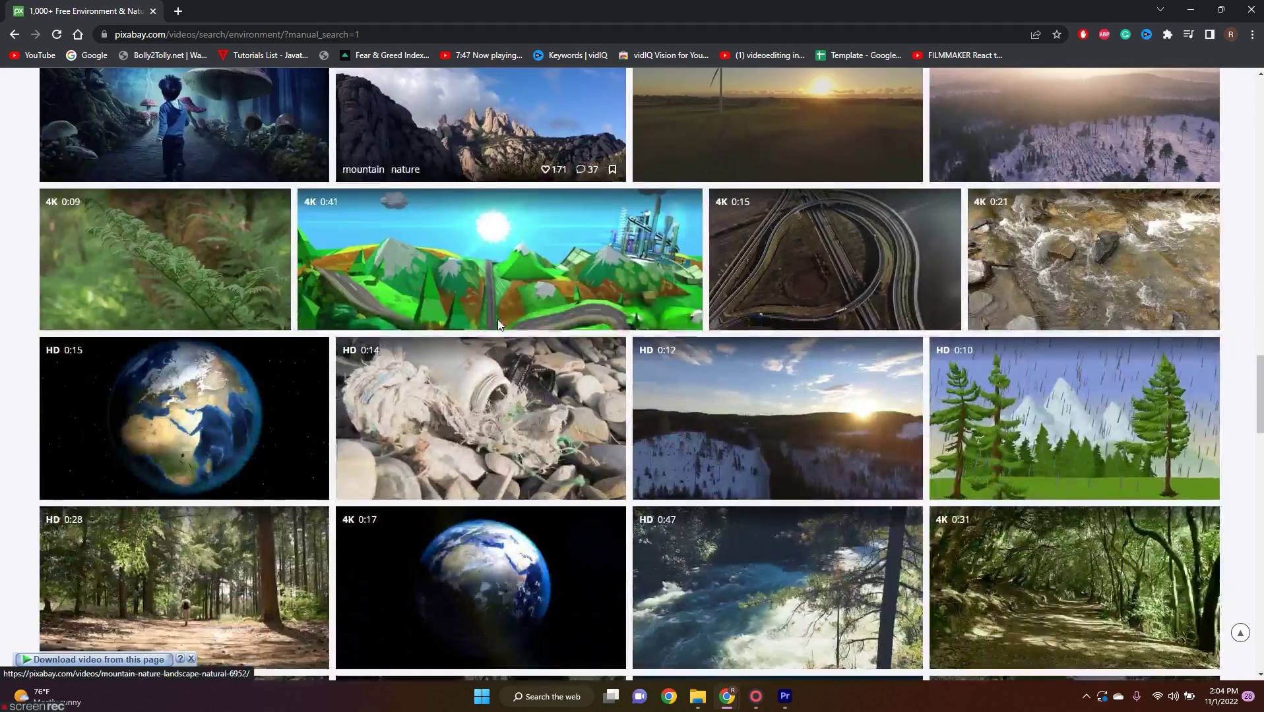
pyautogui.scroll(3, 500, 325)
# Open the rocky mountain and cloudy sky video and download its 1920×1080 MP4 to the Desktop as Mountain - 6952.
pyautogui.click(453, 283)
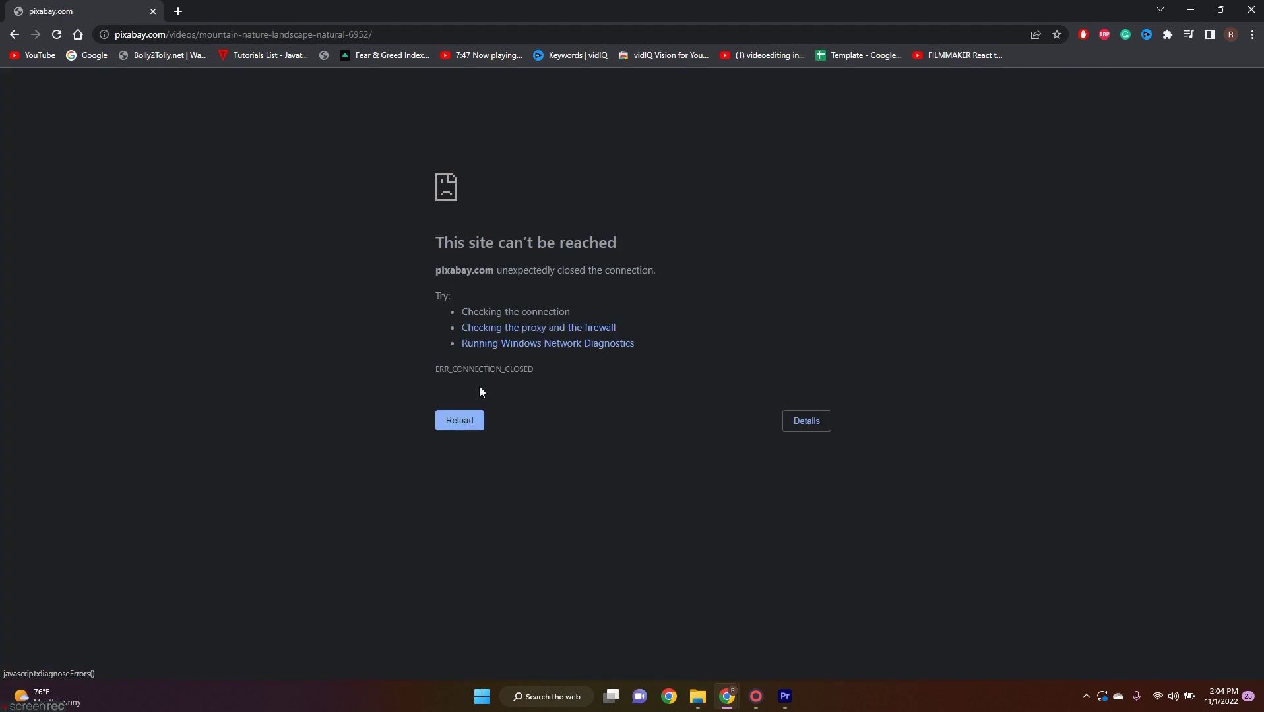
pyautogui.click(465, 419)
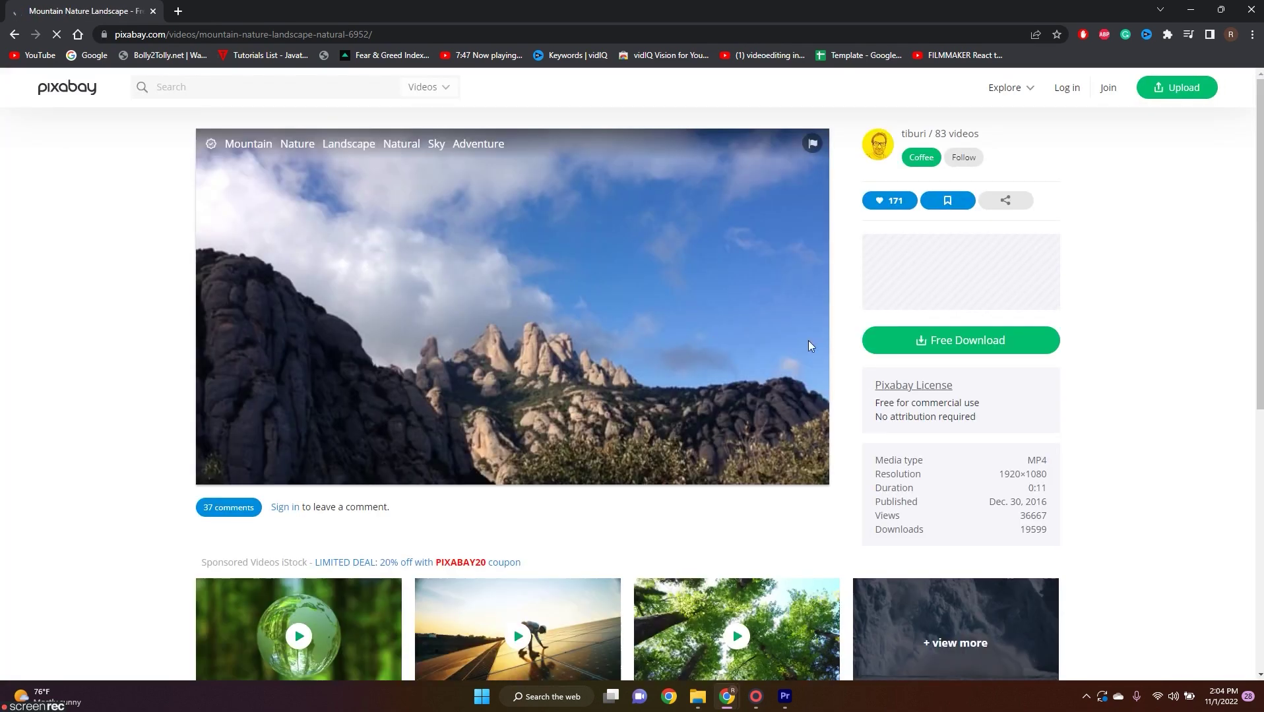
pyautogui.click(957, 351)
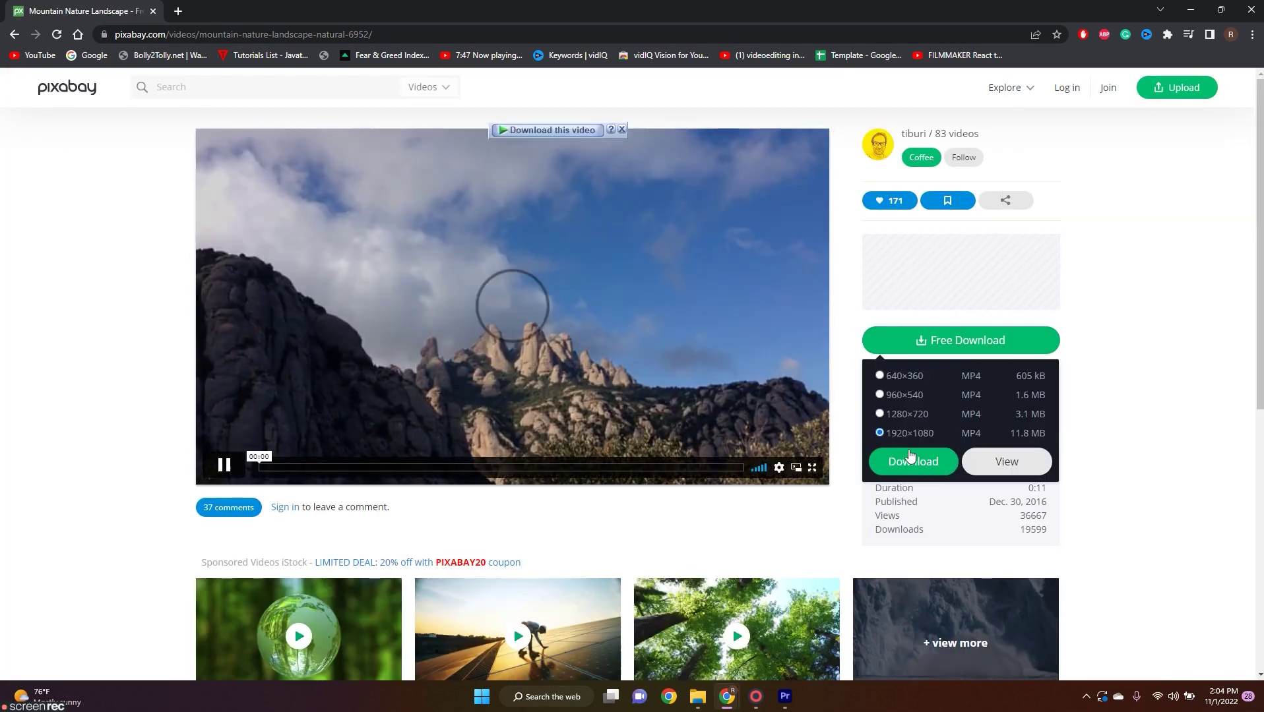
pyautogui.click(911, 460)
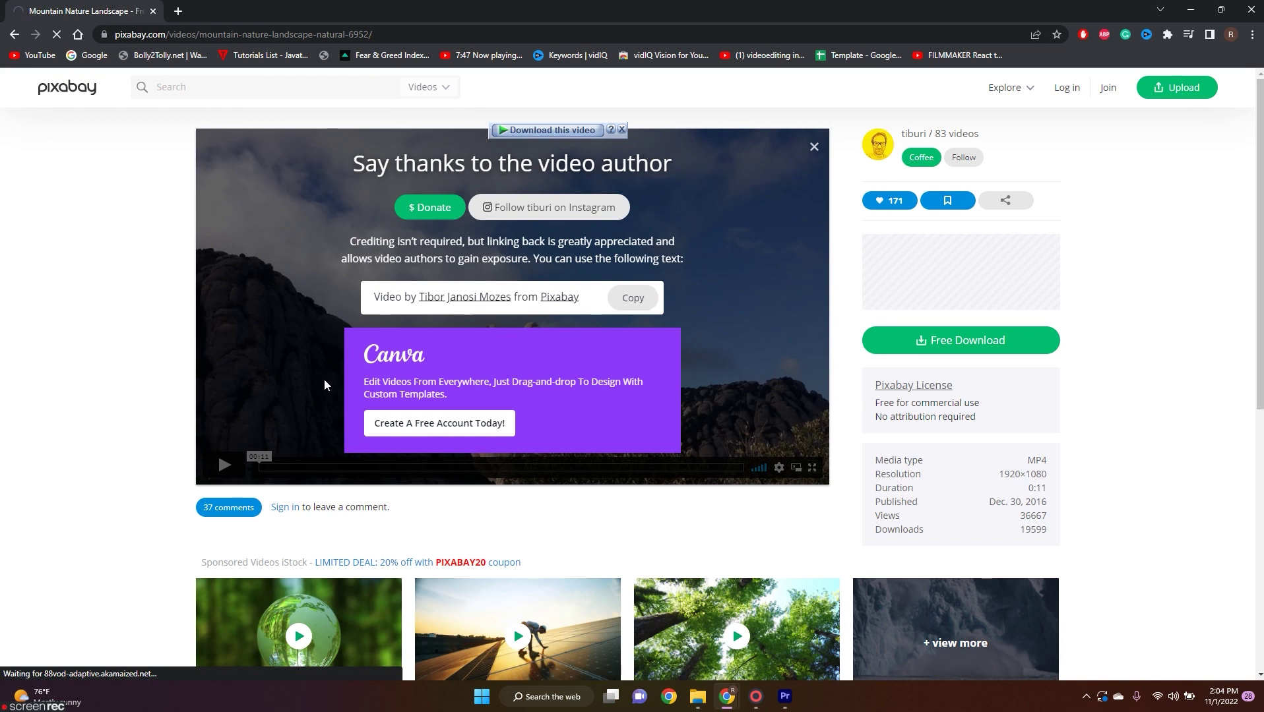
pyautogui.click(783, 321)
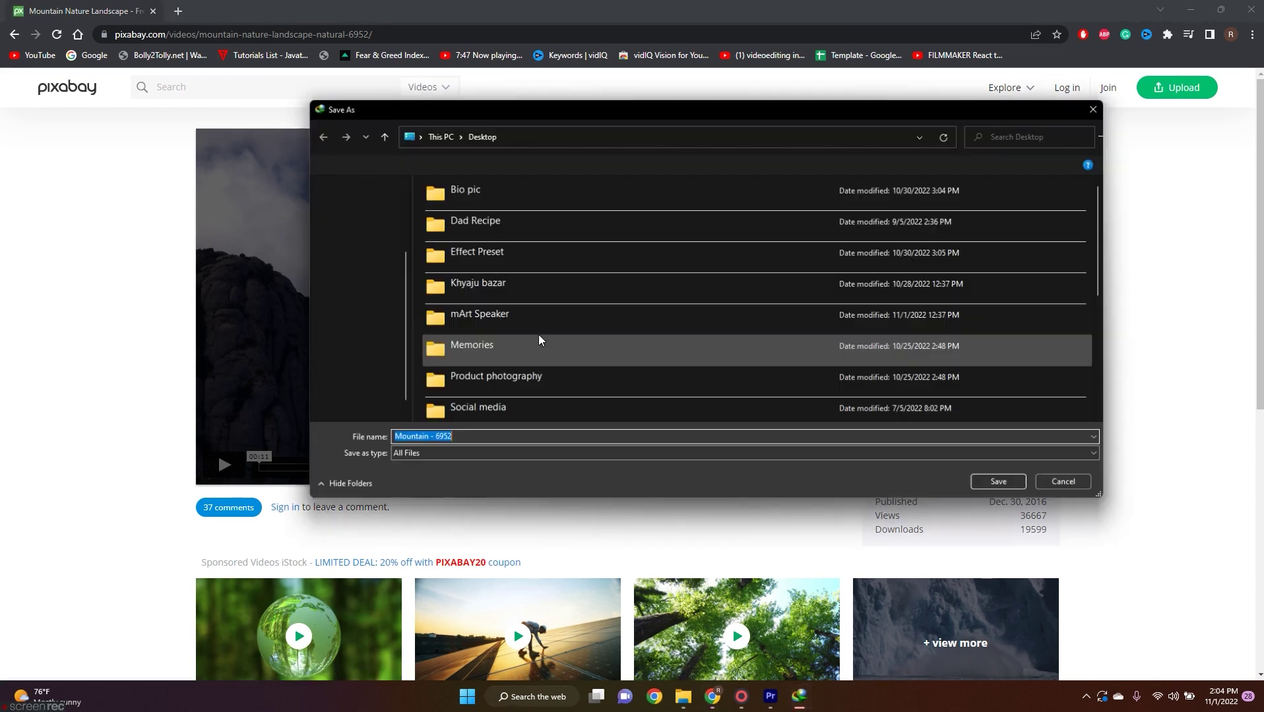
pyautogui.scroll(3, 334, 261)
pyautogui.click(985, 485)
pyautogui.click(644, 401)
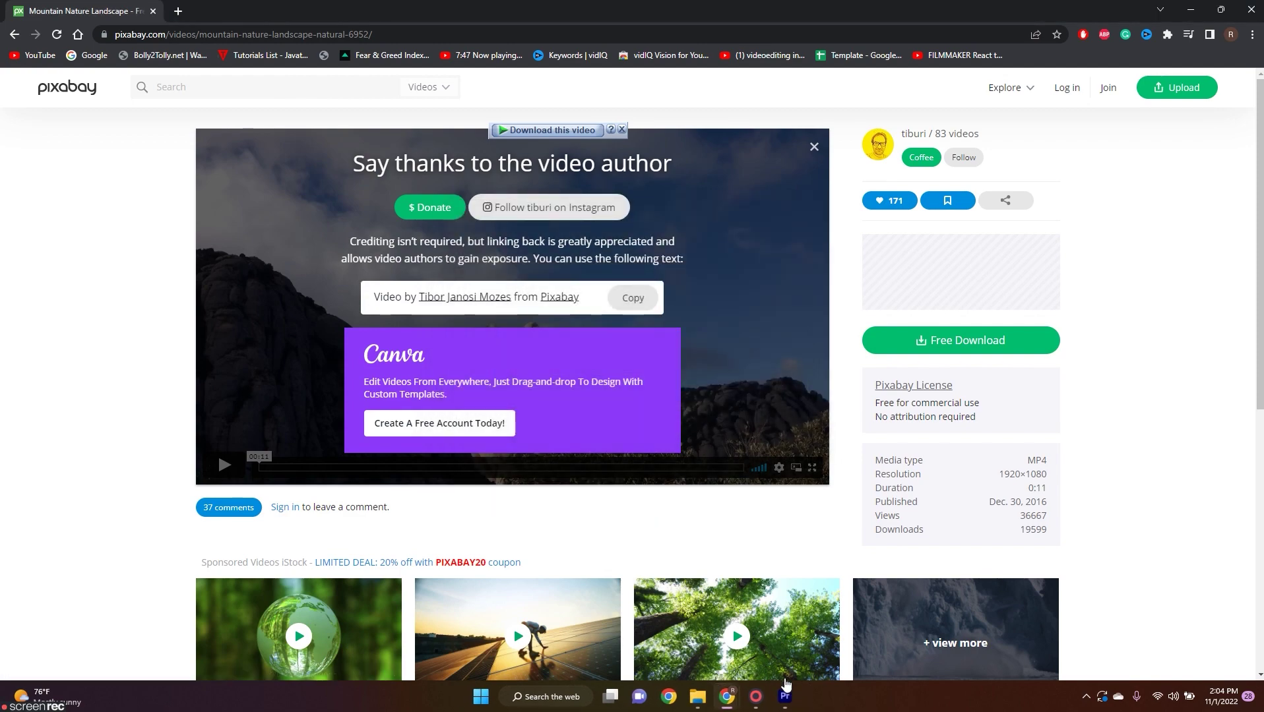
# Switch to Premiere Pro and import the Mountain - 6952 video from the Desktop into the project.
pyautogui.click(785, 698)
pyautogui.doubleClick(163, 533)
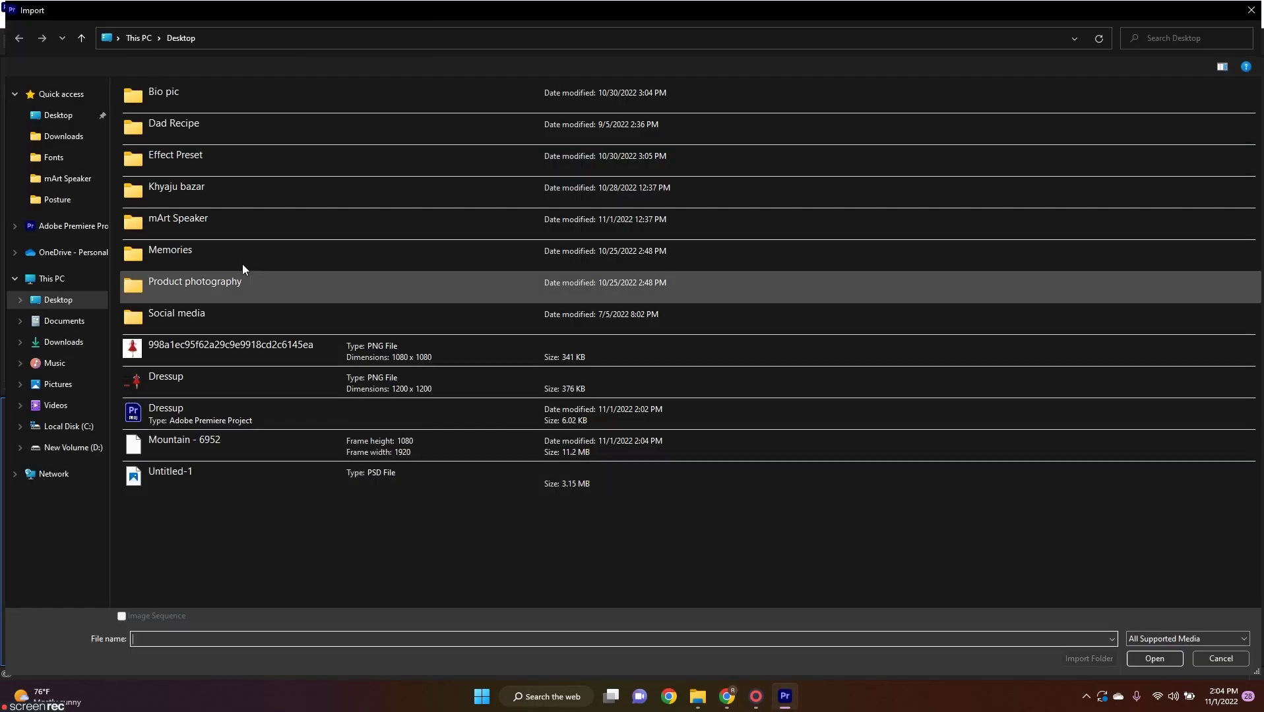
pyautogui.doubleClick(253, 450)
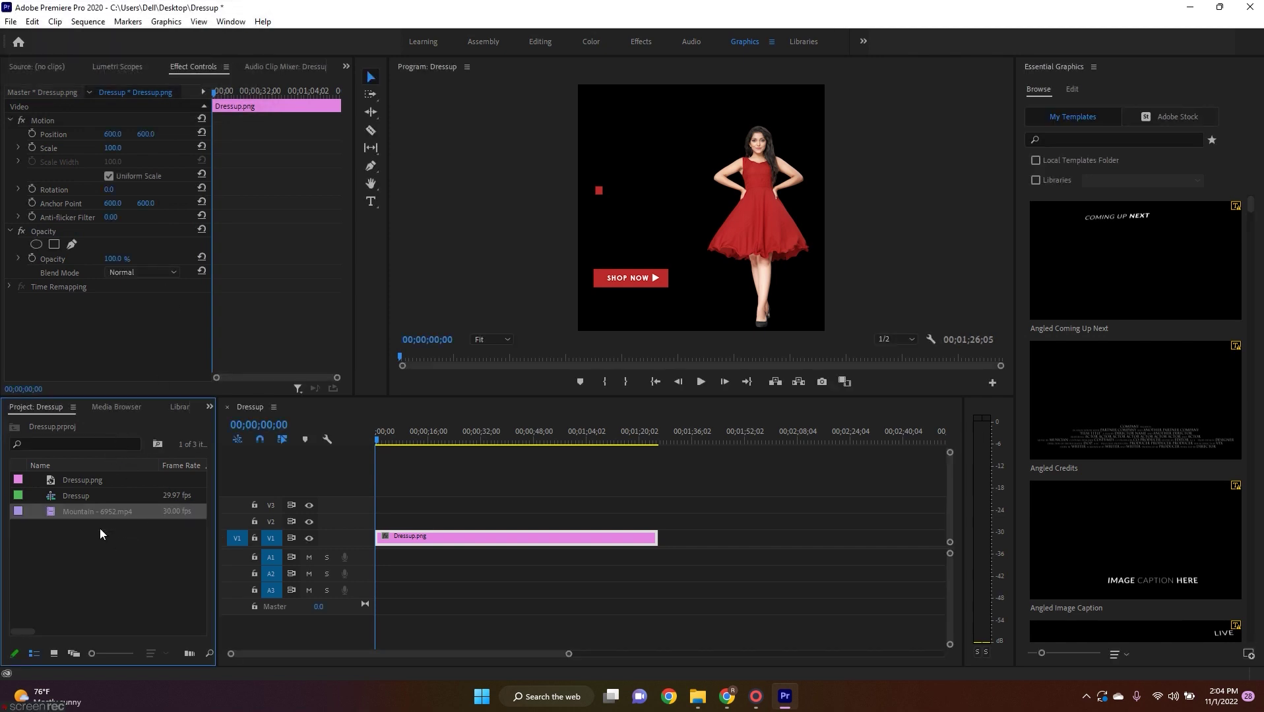
# Place Mountain - 6952.mp4 at the start of the sequence on track V2 and put Dressup.png above it on V3.
pyautogui.moveTo(244, 521); pyautogui.dragTo(774, 537)
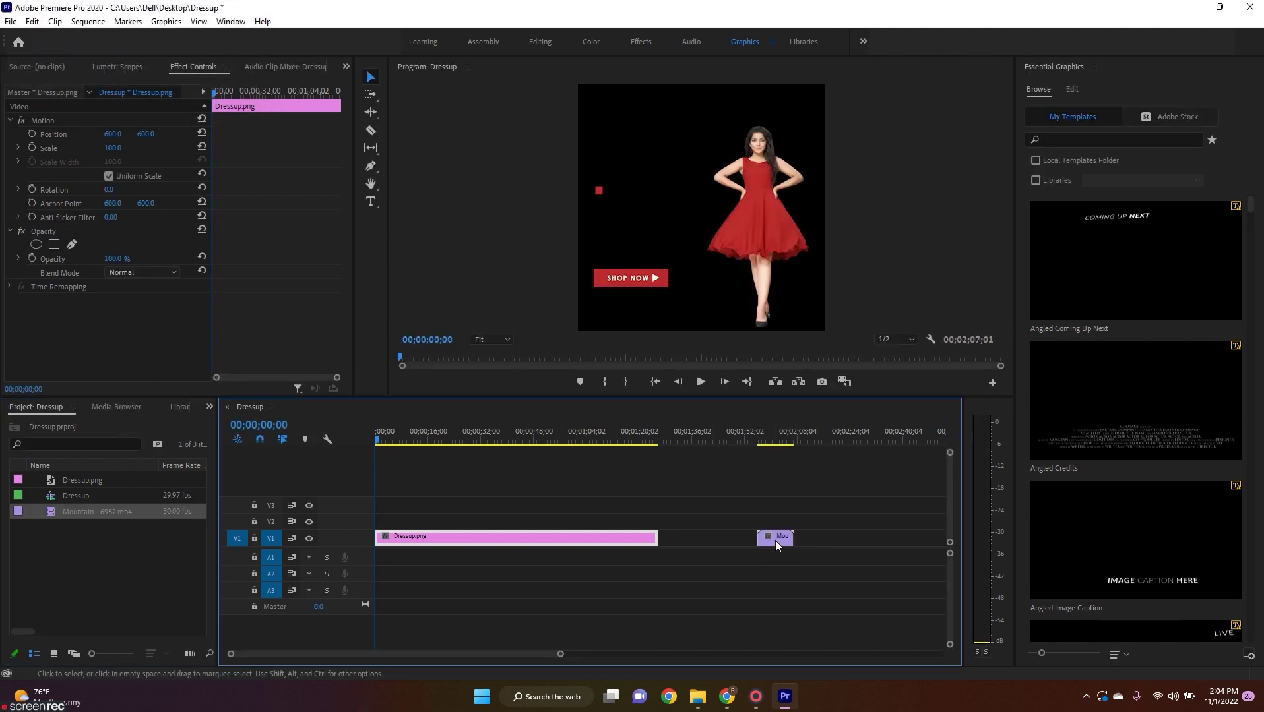
pyautogui.moveTo(747, 440); pyautogui.dragTo(771, 443)
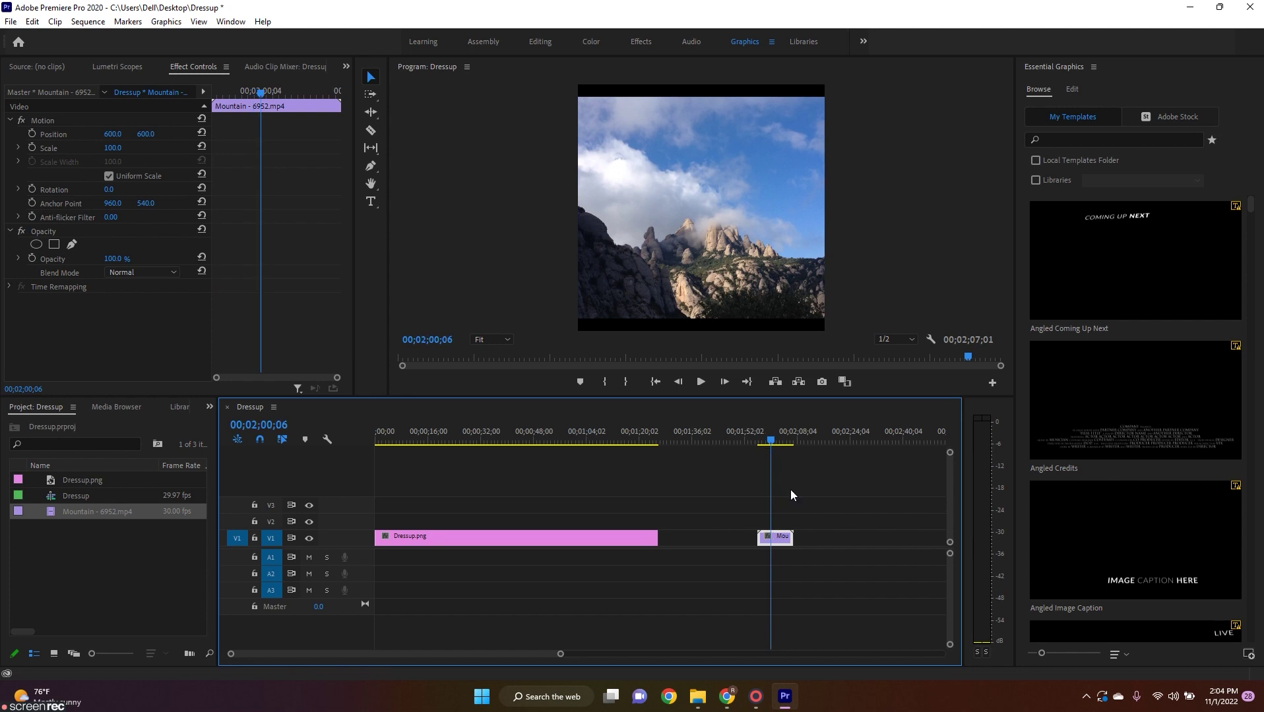
pyautogui.moveTo(775, 536); pyautogui.dragTo(409, 537)
pyautogui.moveTo(410, 537); pyautogui.dragTo(422, 504)
pyautogui.press('Home')
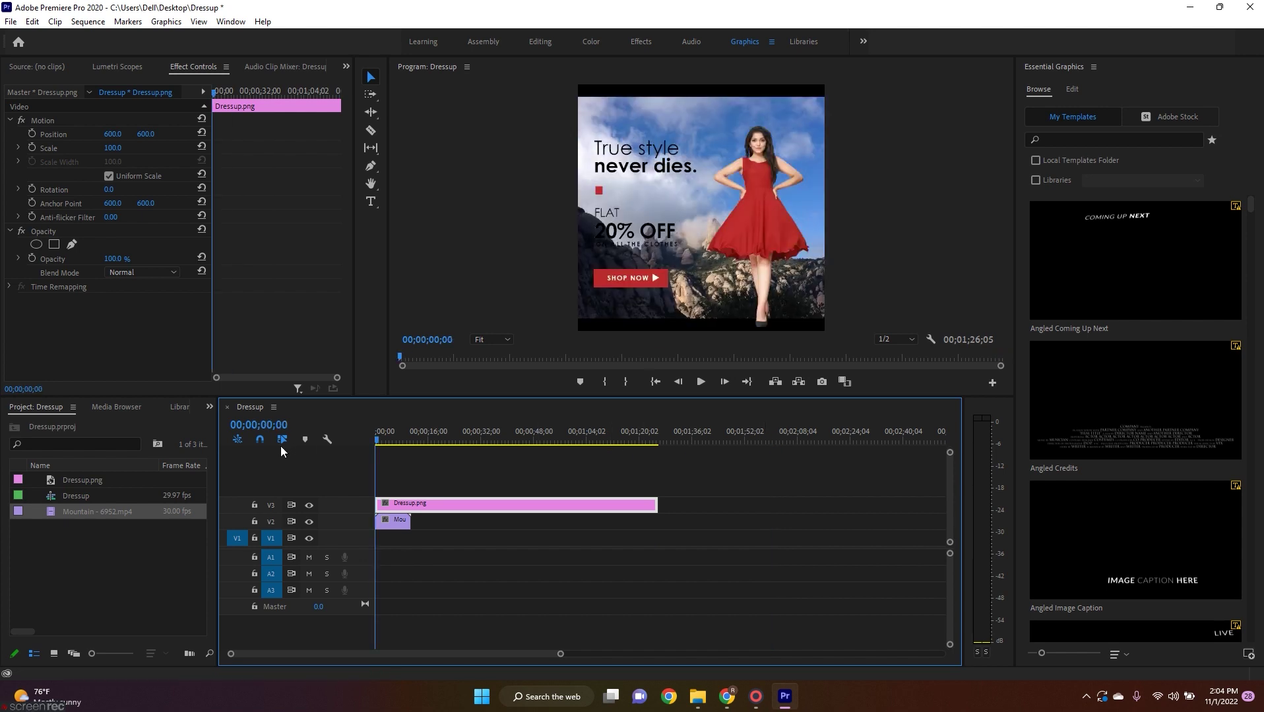
# Undo a trial reduction of Dressup.png's scale, and set the Mountain clip's scale to 116 and horizontal position to 641.
pyautogui.moveTo(113, 147); pyautogui.dragTo(100, 148)
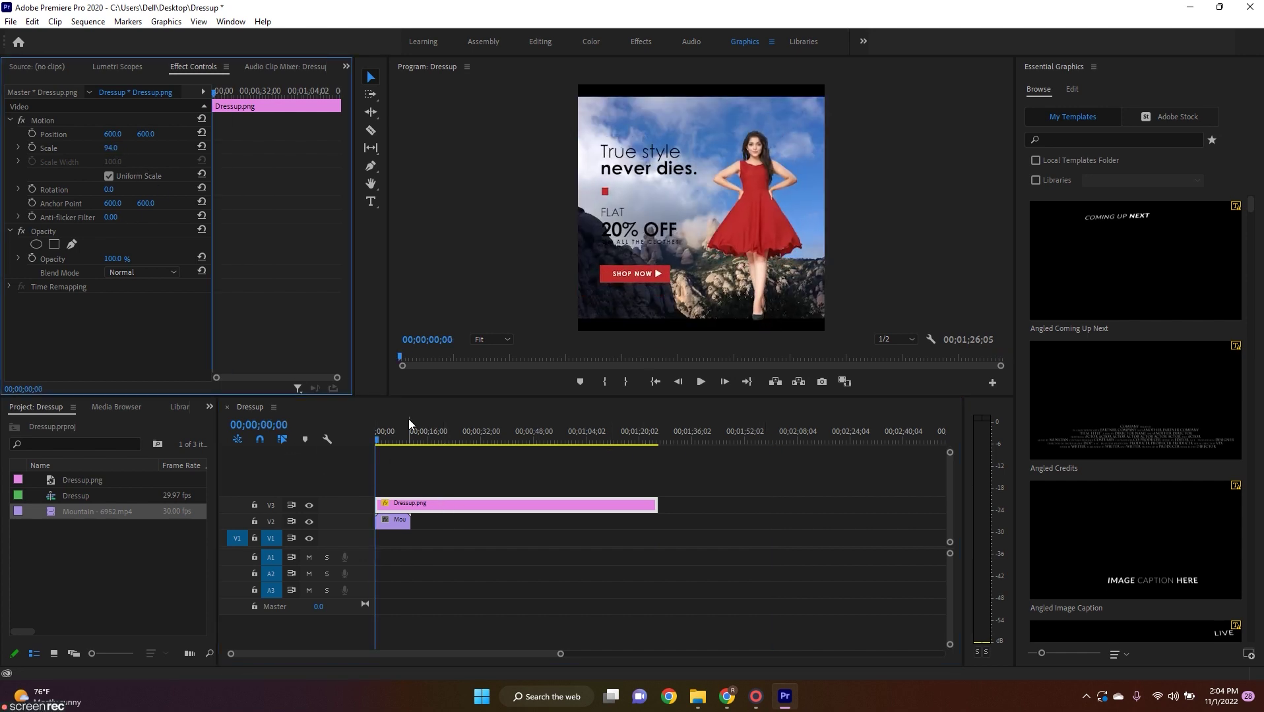
pyautogui.hotkey('ctrl', 'z')
pyautogui.click(390, 521)
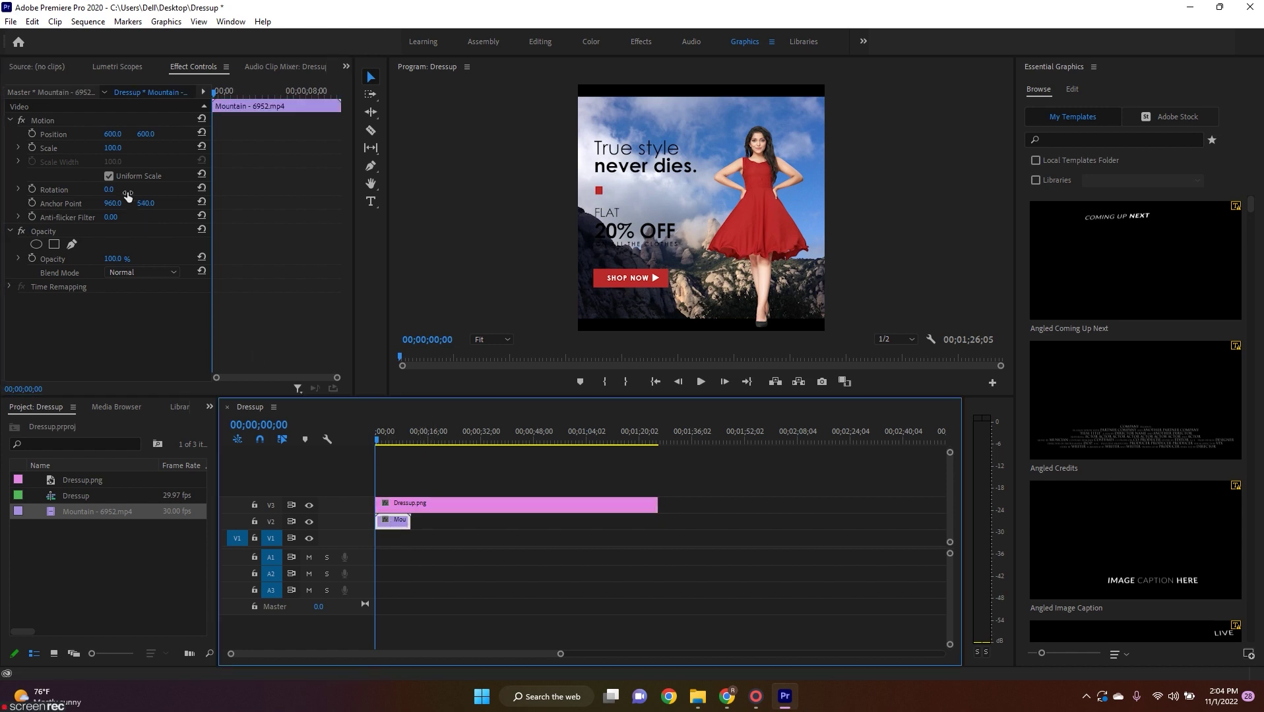
pyautogui.moveTo(114, 148); pyautogui.dragTo(140, 134)
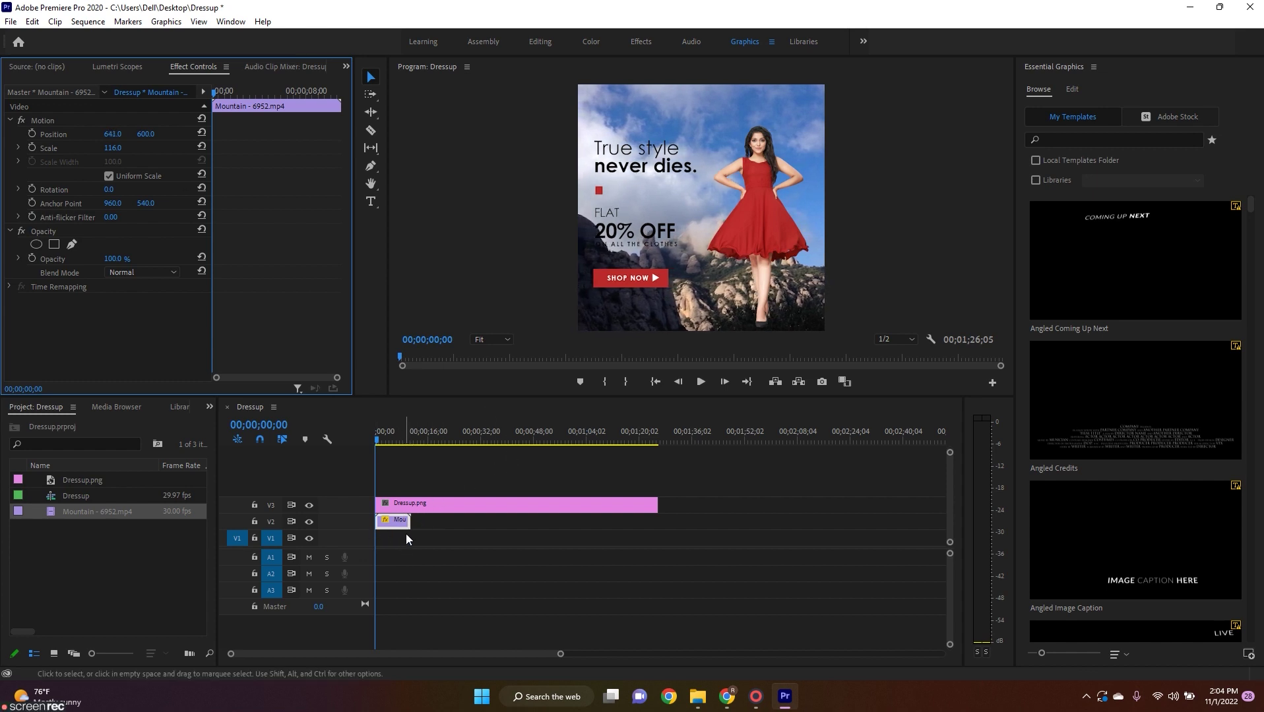
# Try to extend the background with two copies of the Mountain clip on track V2, and restore the single clip.
pyautogui.moveTo(401, 526); pyautogui.dragTo(444, 524)
pyautogui.moveTo(467, 525); pyautogui.dragTo(463, 525)
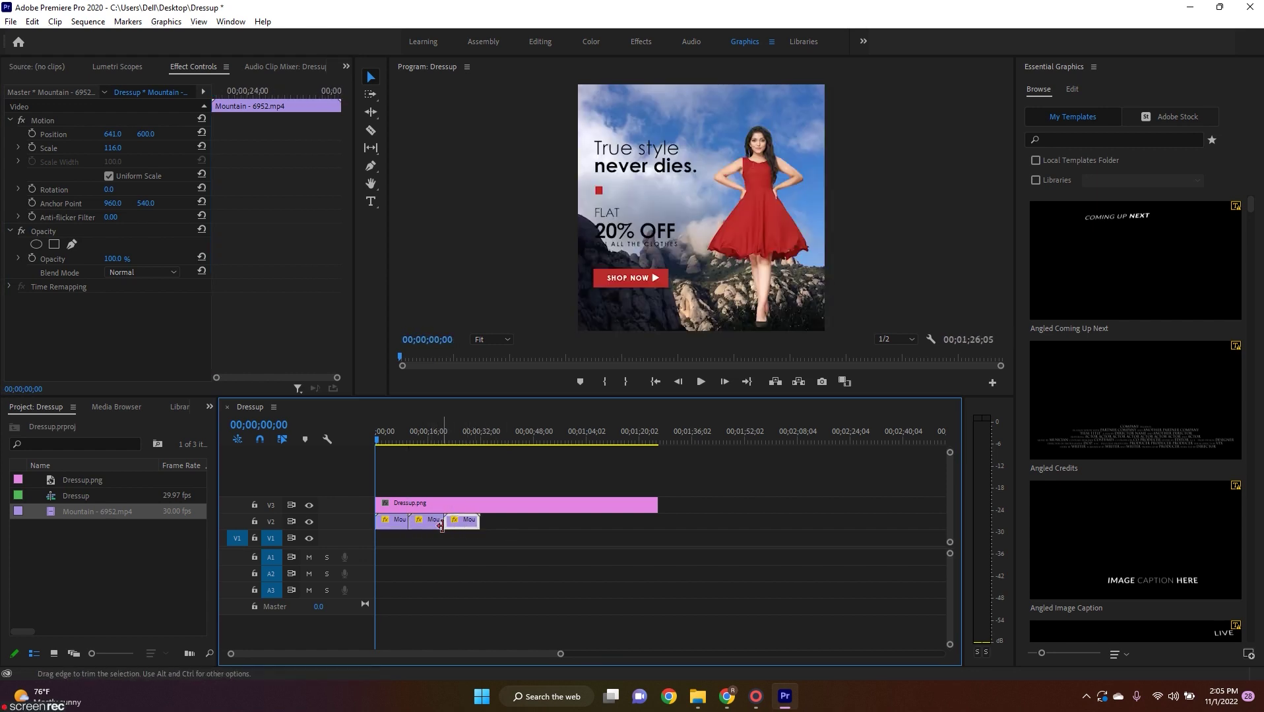
pyautogui.hotkey('ctrl', 'z')
pyautogui.hotkey('ctrl', 'z')
pyautogui.click(403, 526)
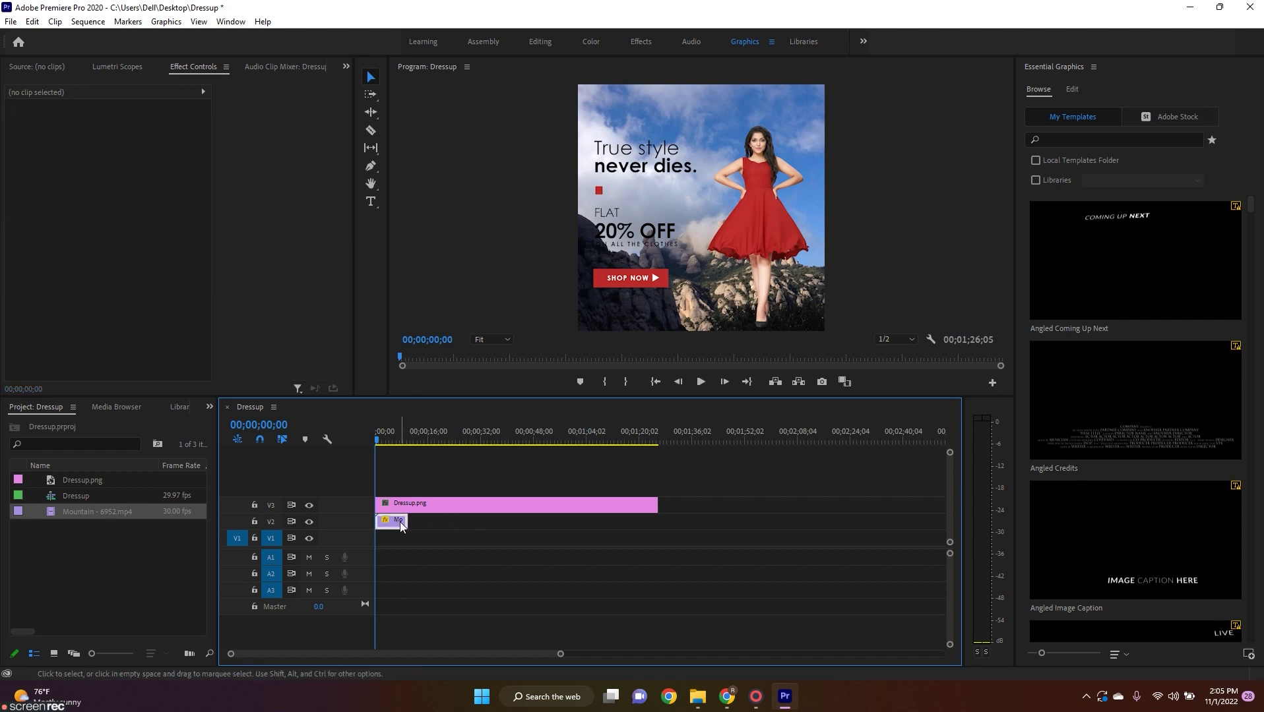
pyautogui.moveTo(403, 520); pyautogui.dragTo(409, 521)
# Slow down the Mountain clip through Speed/Duration so that it lasts about 18 seconds.
pyautogui.rightClick(412, 522)
pyautogui.click(401, 524)
pyautogui.rightClick(401, 525)
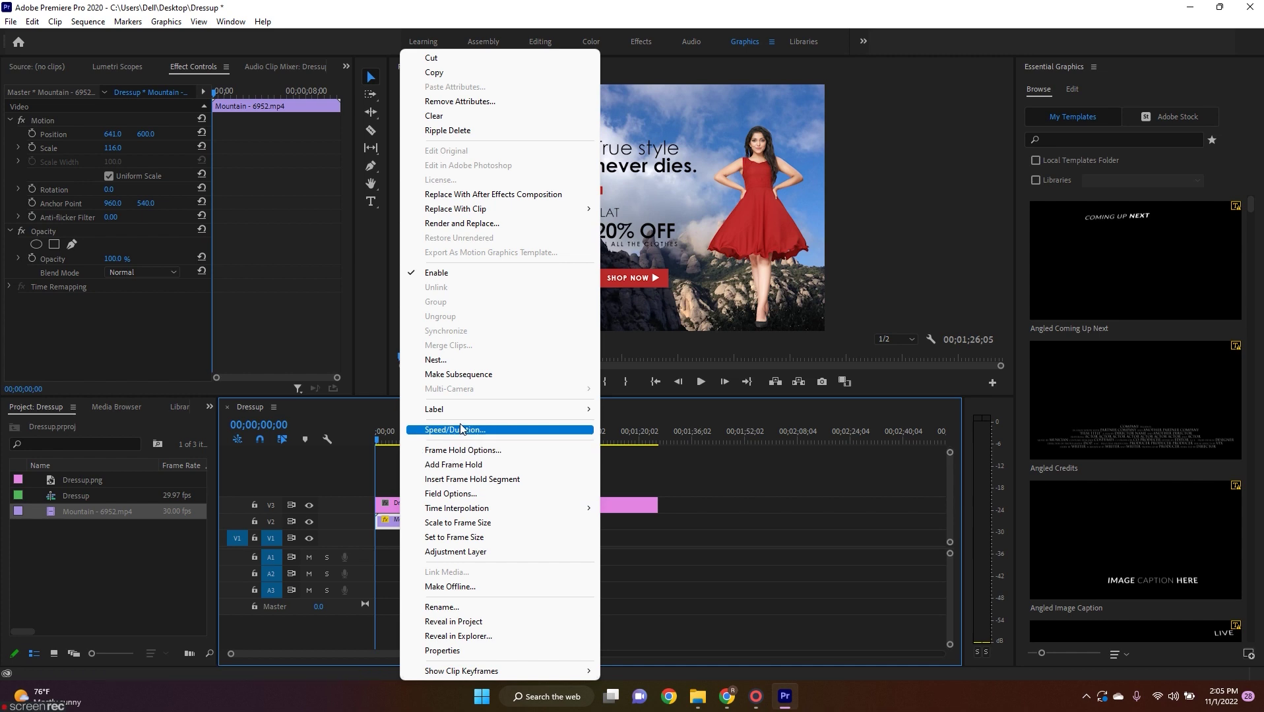
pyautogui.click(435, 430)
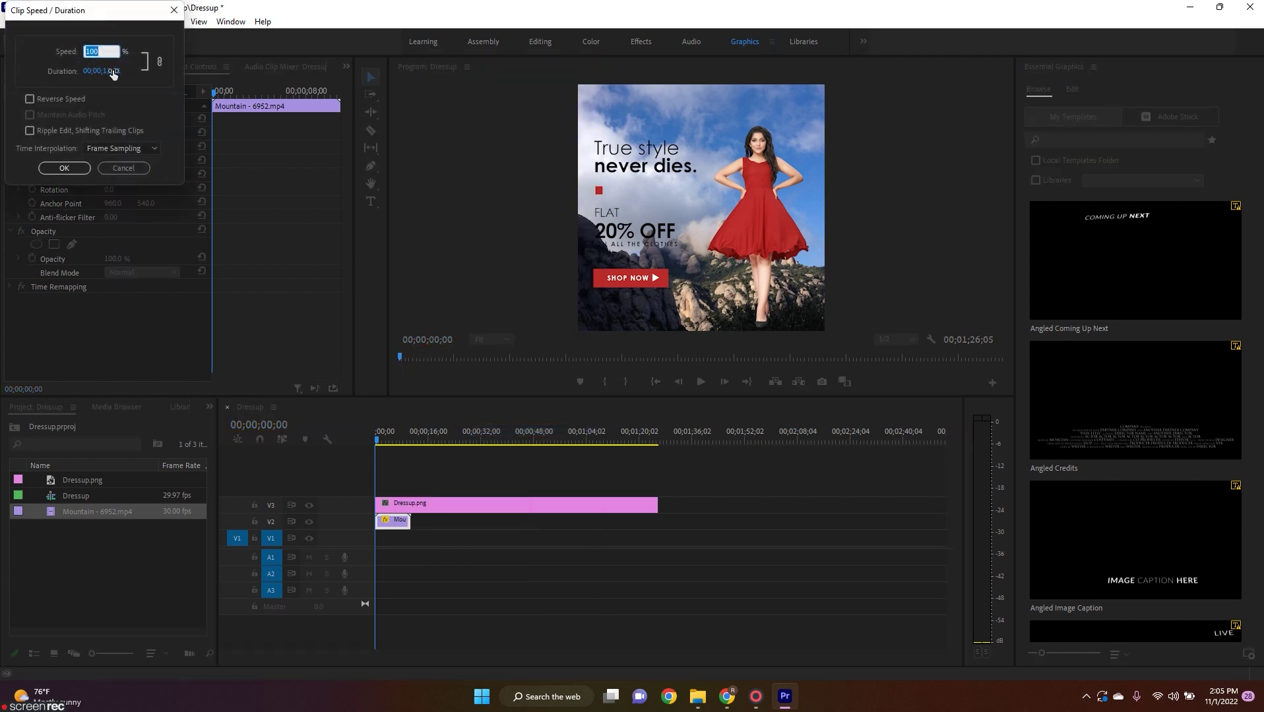
pyautogui.click(63, 168)
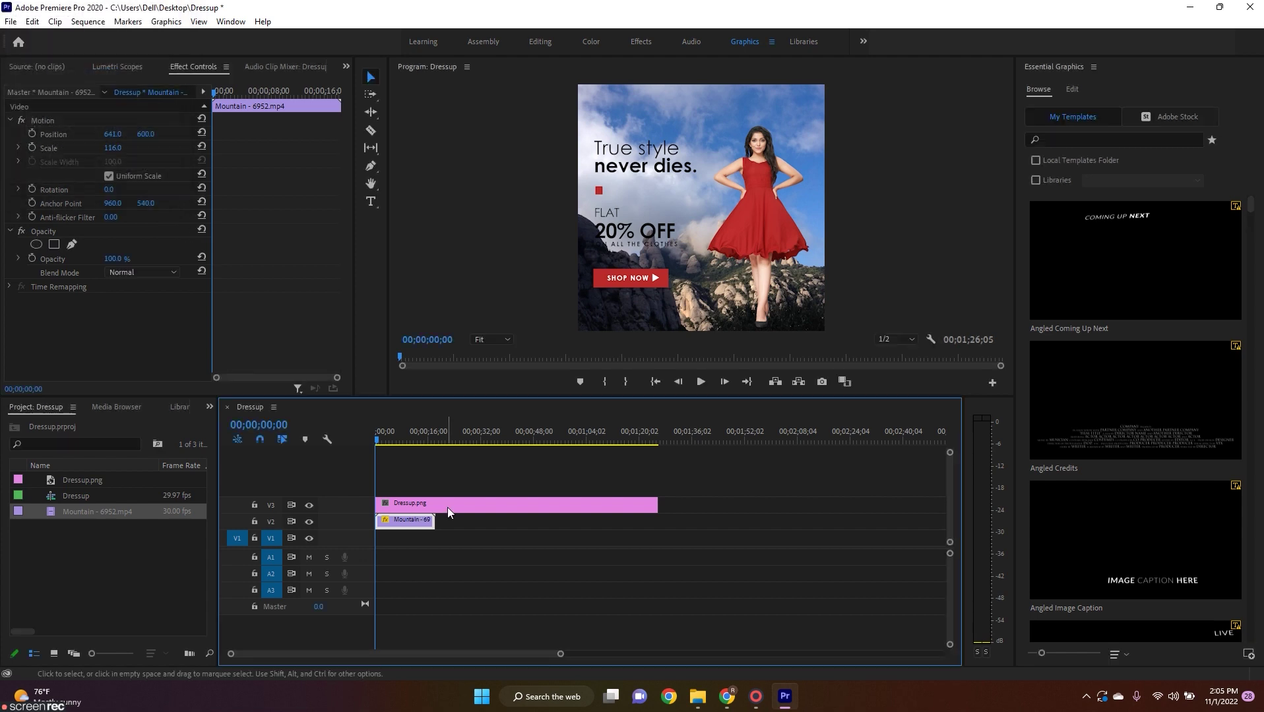
# Preview the slowed Mountain clip from the sequence start, undo its speed change, and resume playback.
pyautogui.press('space')
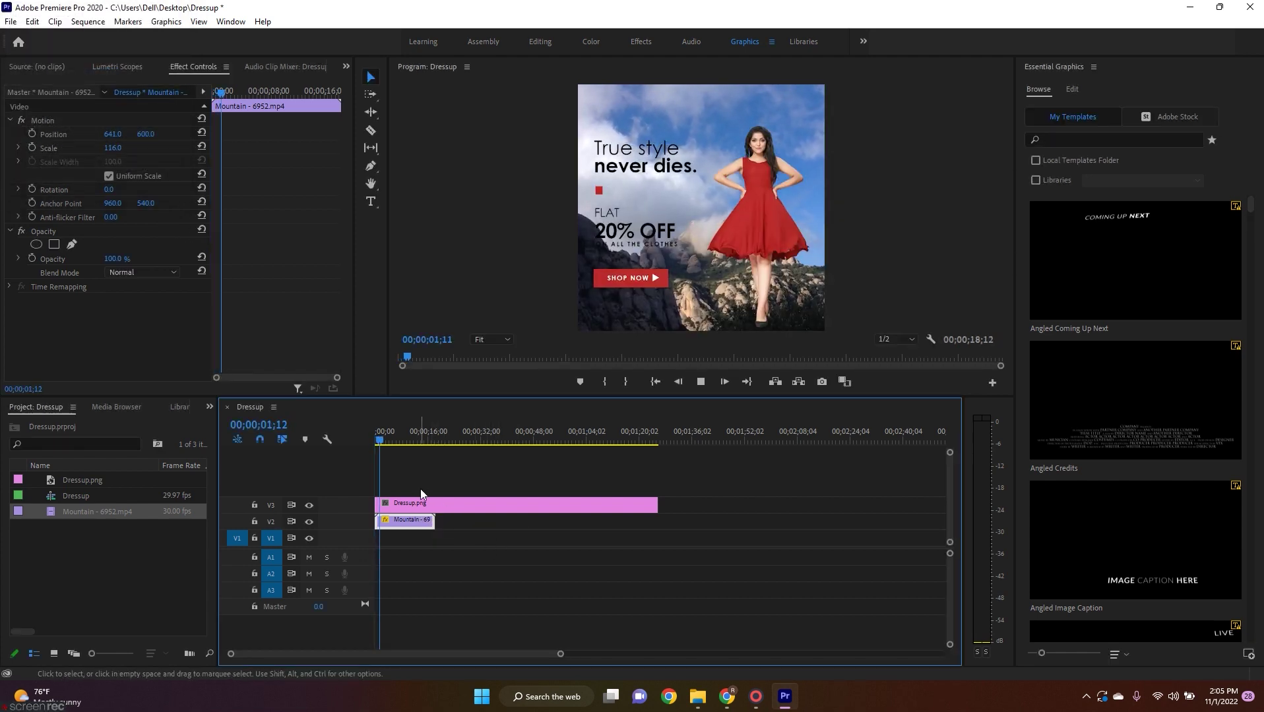
pyautogui.press('space')
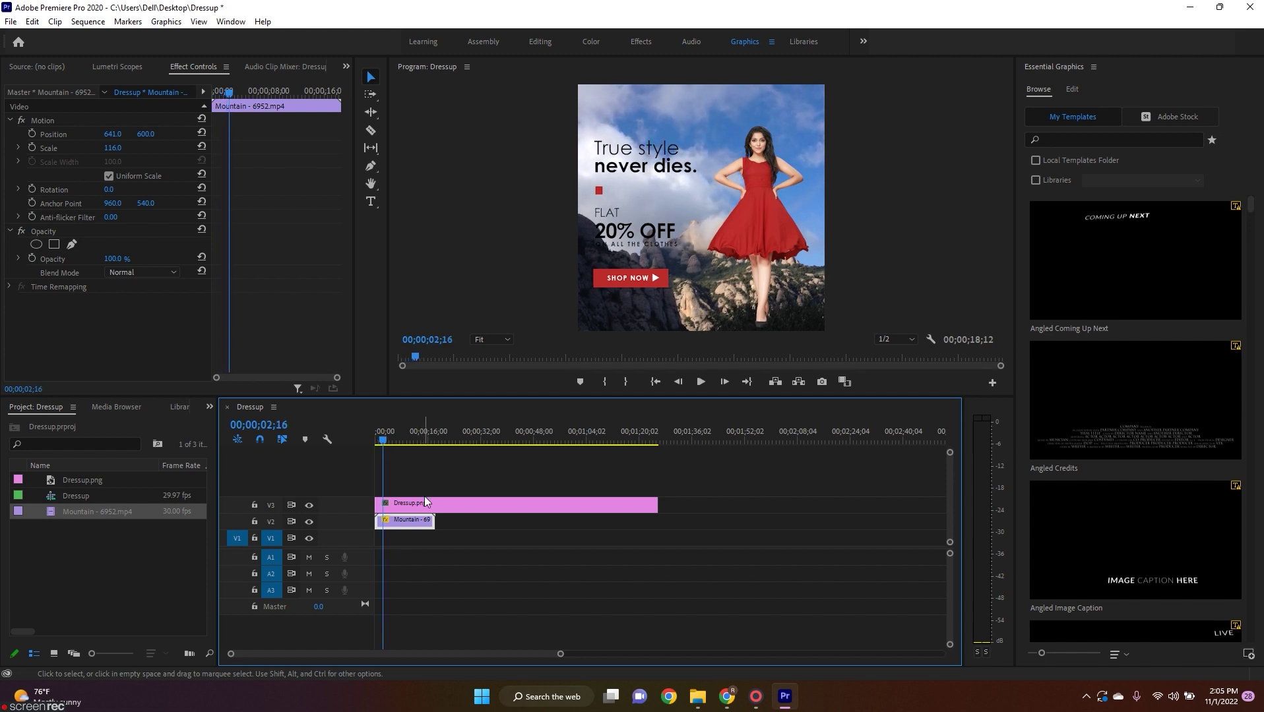
pyautogui.hotkey('ctrl', 'z')
pyautogui.press('space')
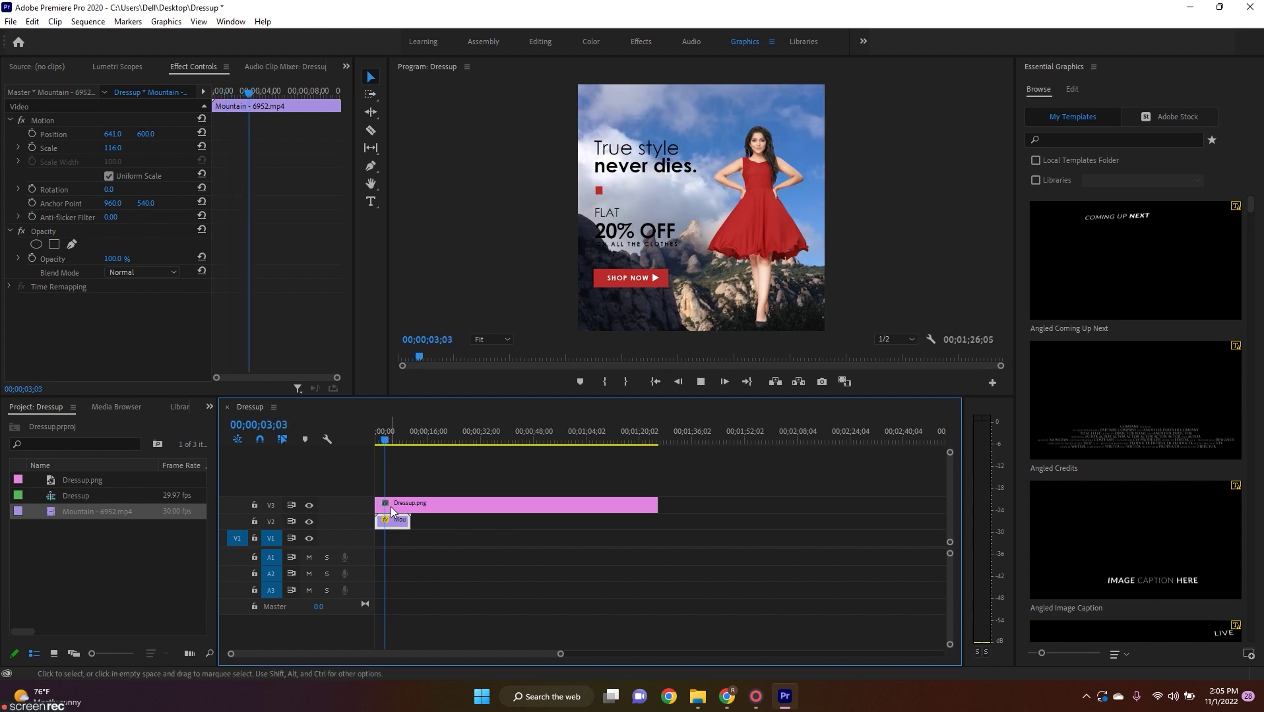
# Stop playback, switch to the Pixabay page in Chrome, and open the 24-second bay, ocean and palm video from the environment results.
pyautogui.press('space')
pyautogui.moveTo(739, 698)
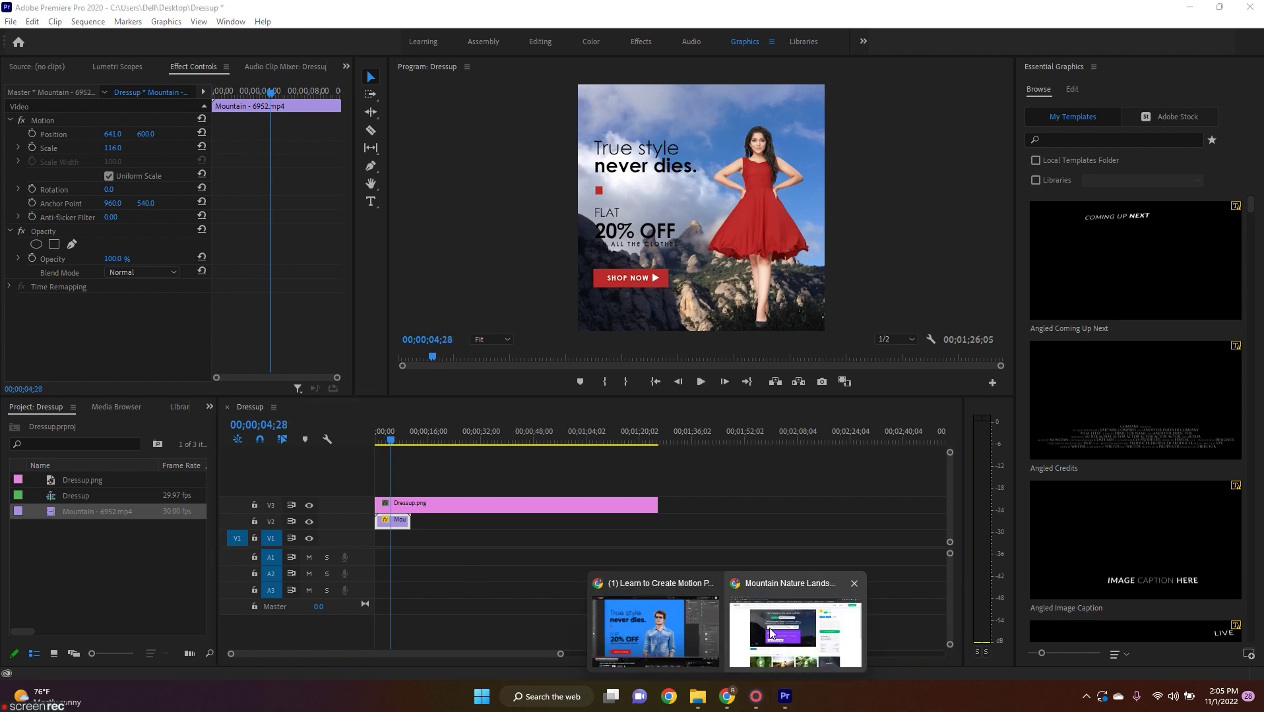
pyautogui.click(773, 636)
pyautogui.scroll(-2, 531, 417)
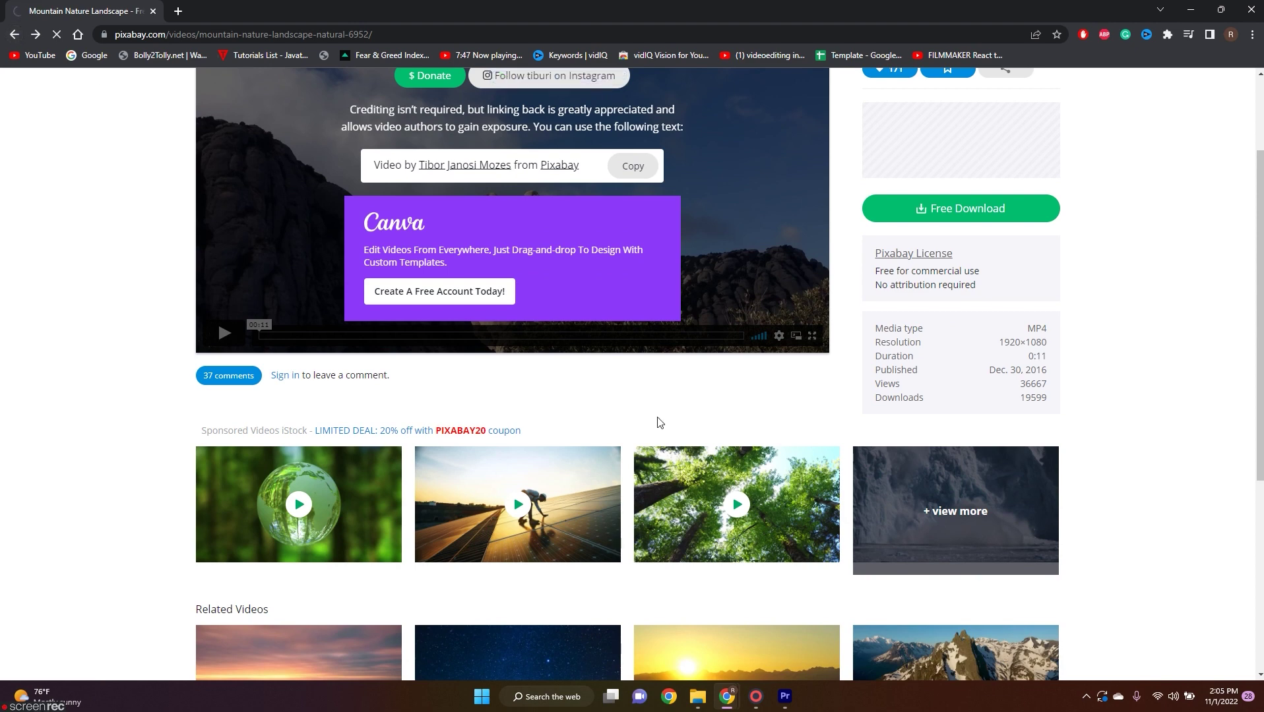
pyautogui.scroll(-2, 638, 342)
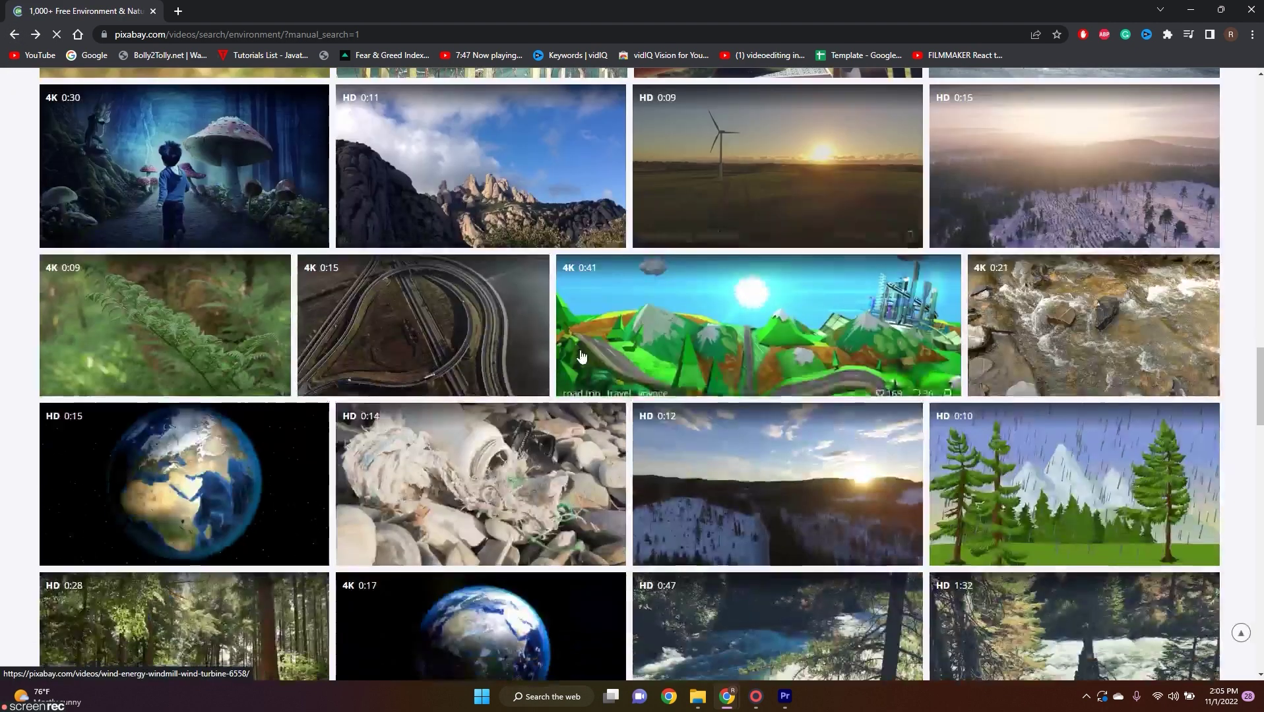
pyautogui.scroll(-5, 713, 431)
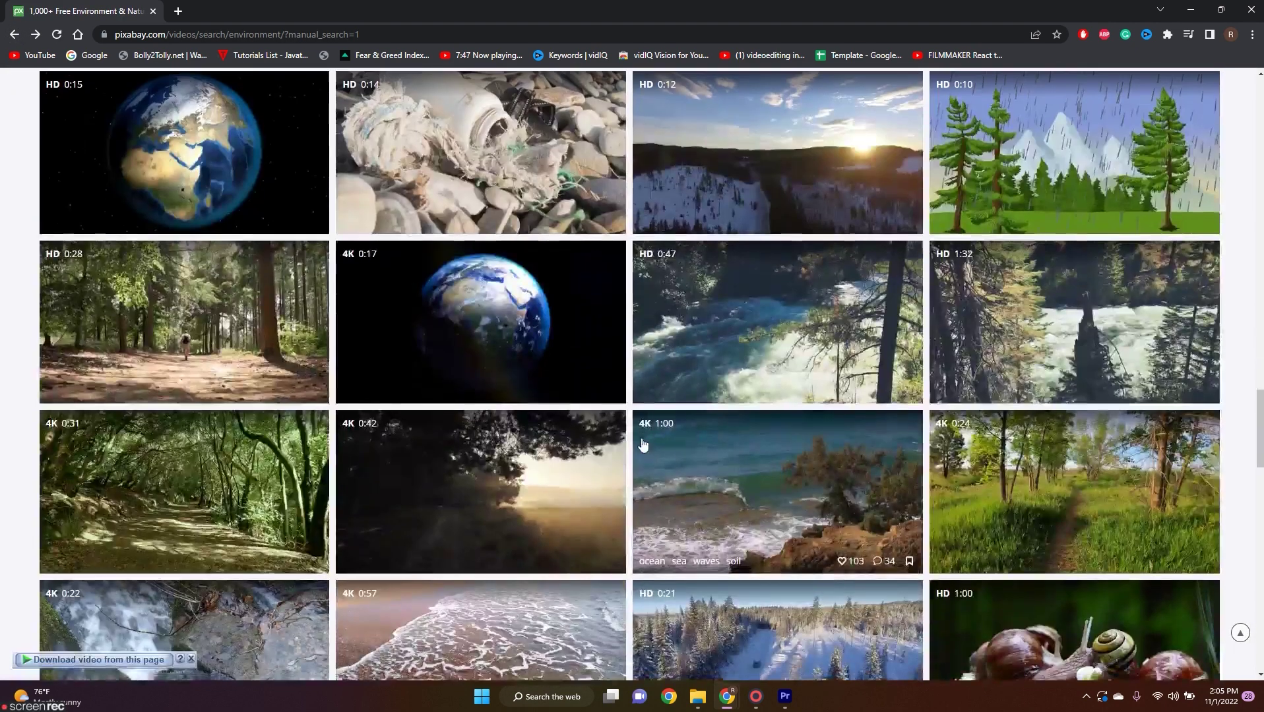
pyautogui.scroll(-5, 671, 432)
pyautogui.scroll(-5, 670, 432)
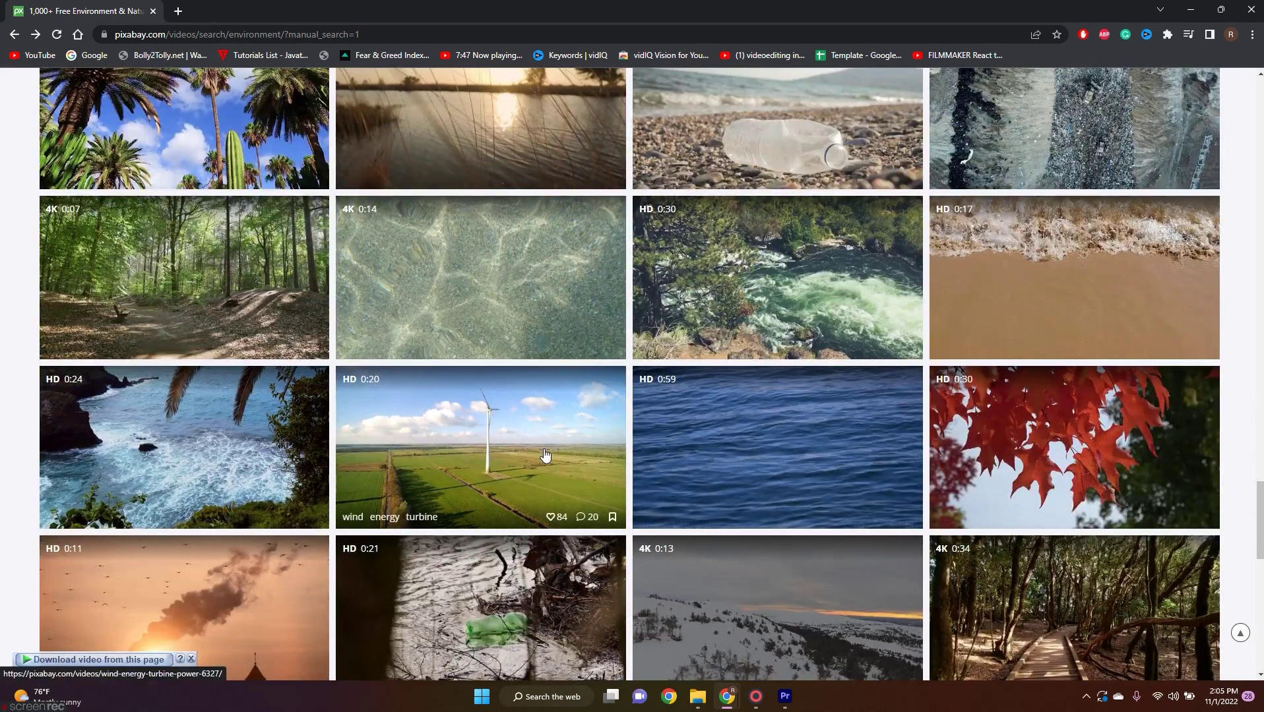
pyautogui.click(232, 451)
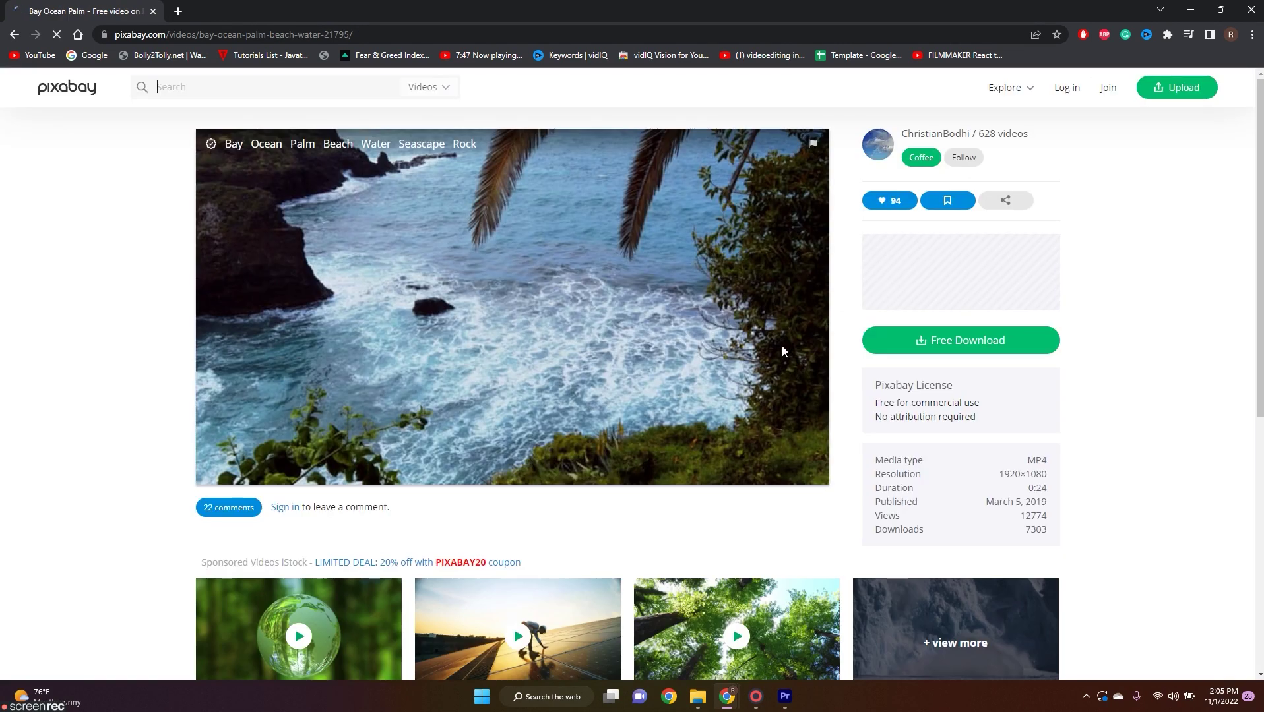
# Download the bay video to the Desktop as Bay - 21795.mp4 and return to Premiere Pro.
pyautogui.click(935, 340)
pyautogui.click(908, 460)
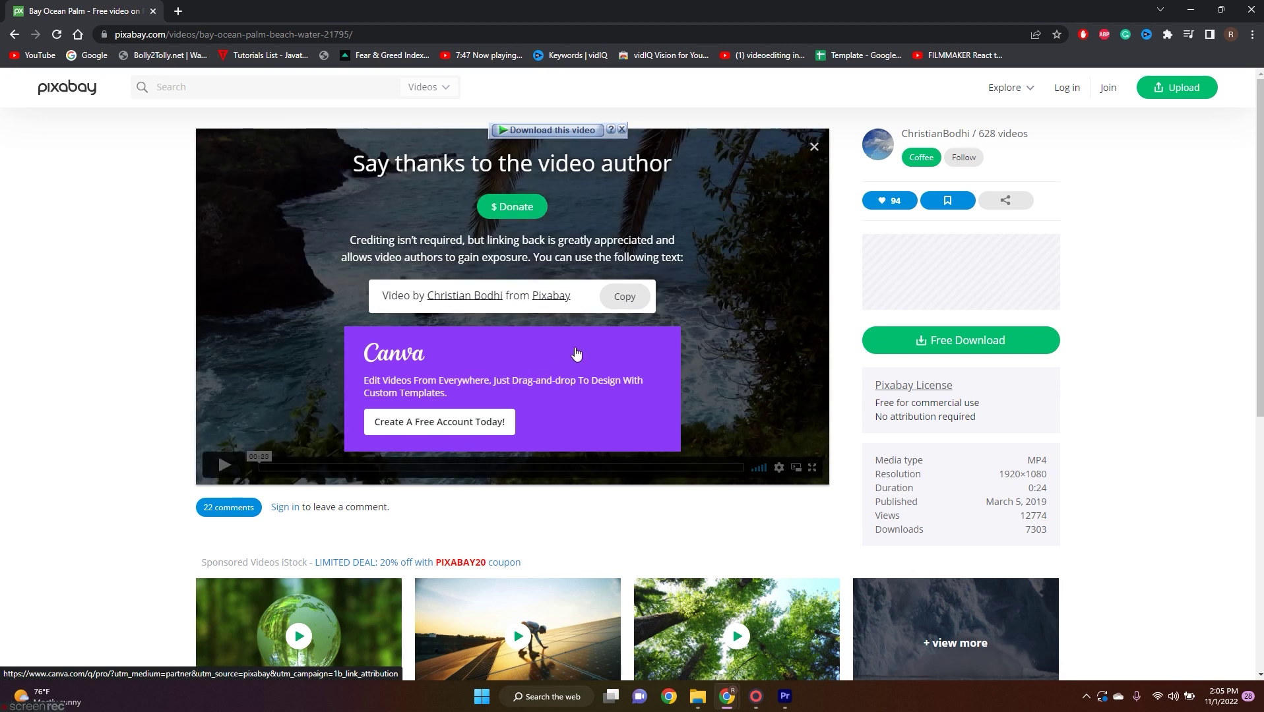
pyautogui.click(741, 328)
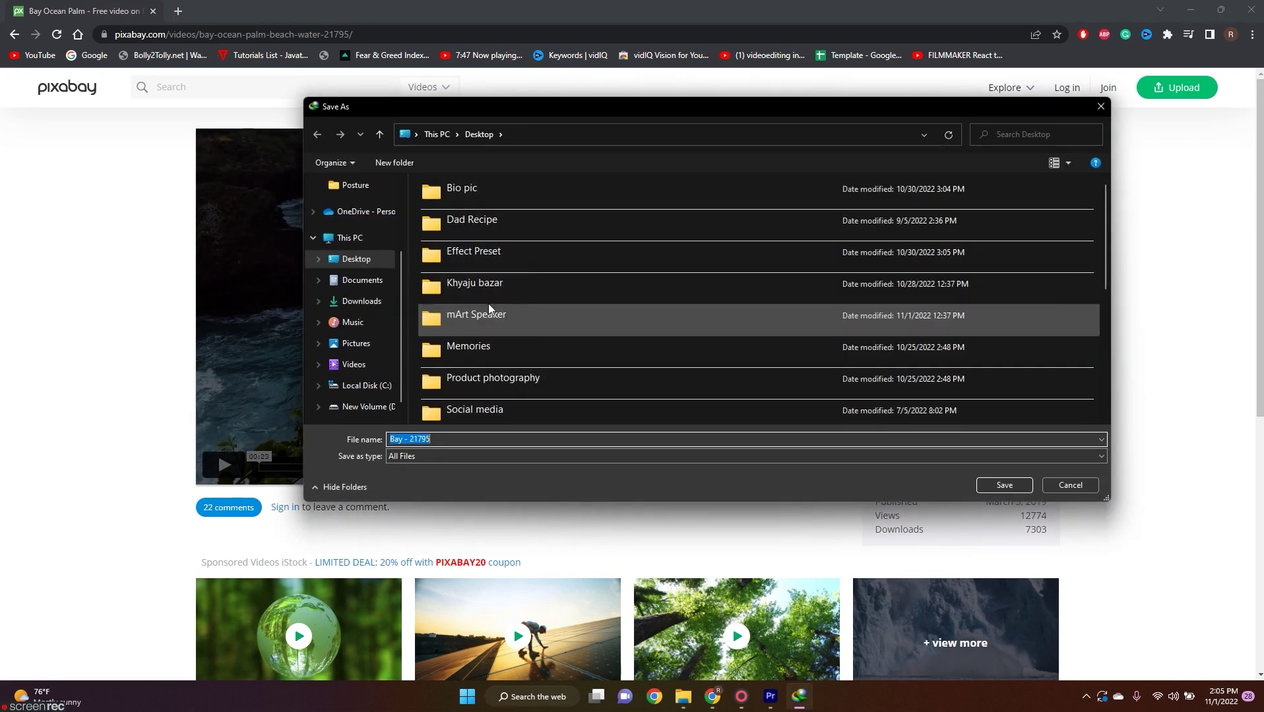
pyautogui.click(1085, 485)
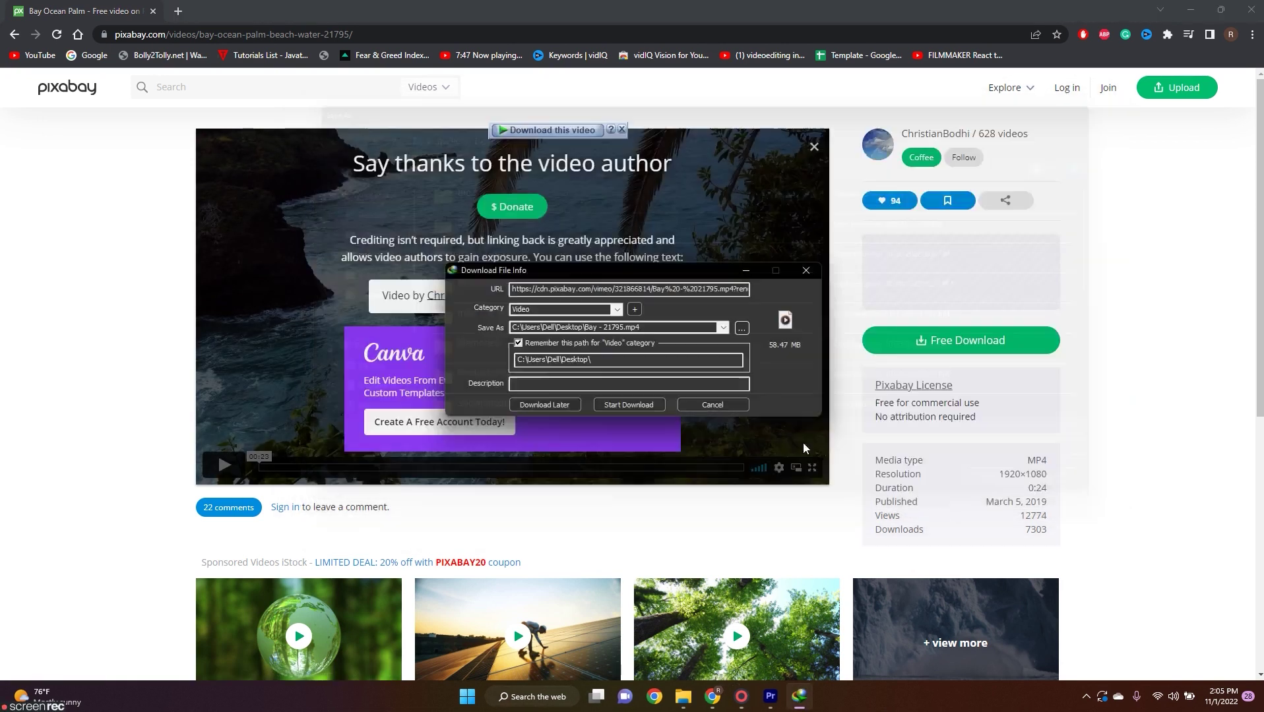
pyautogui.click(623, 399)
pyautogui.click(1189, 8)
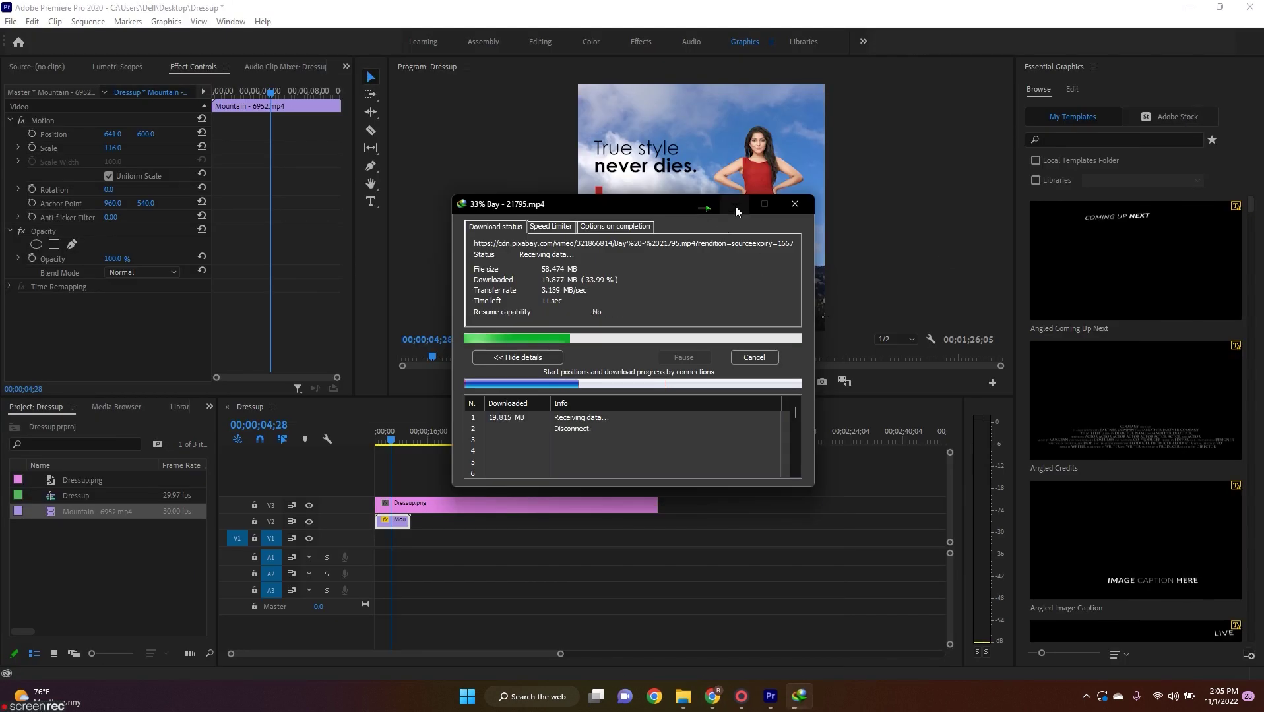
# Go back to Pixabay in Chrome and open the 7-second foggy forest video from the environment results.
pyautogui.moveTo(713, 697)
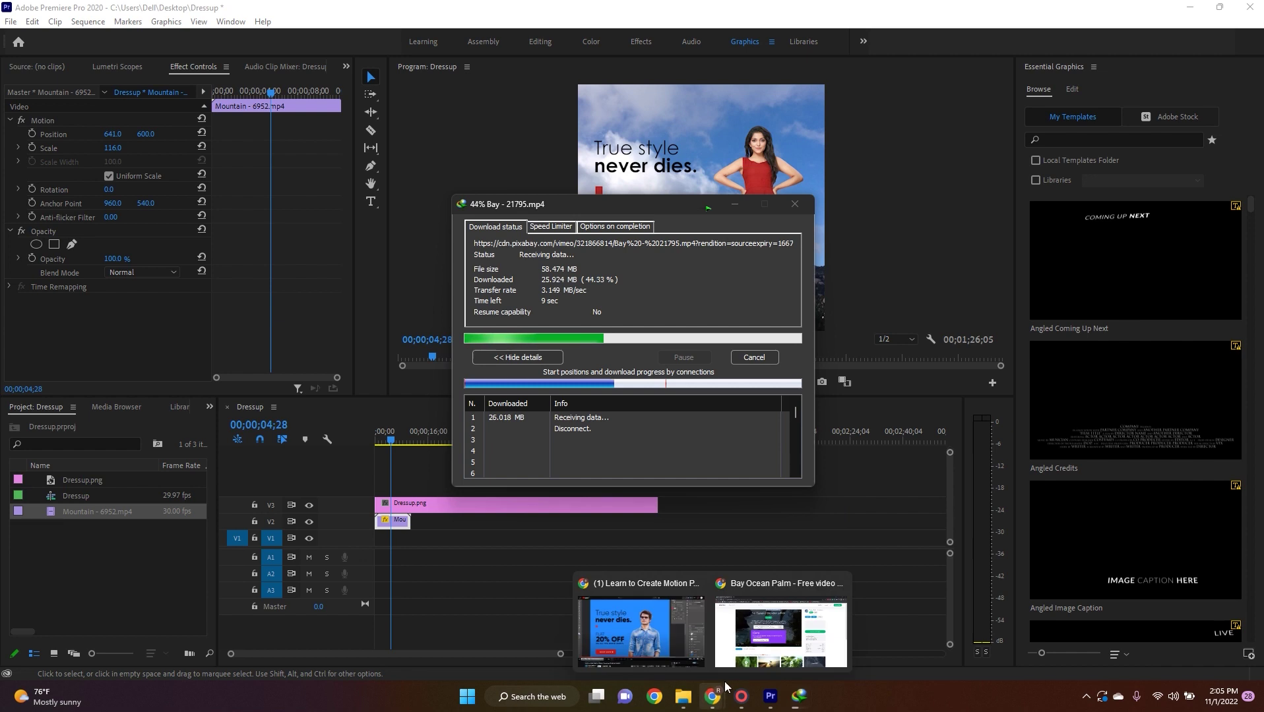
pyautogui.click(747, 667)
pyautogui.scroll(-5, 288, 220)
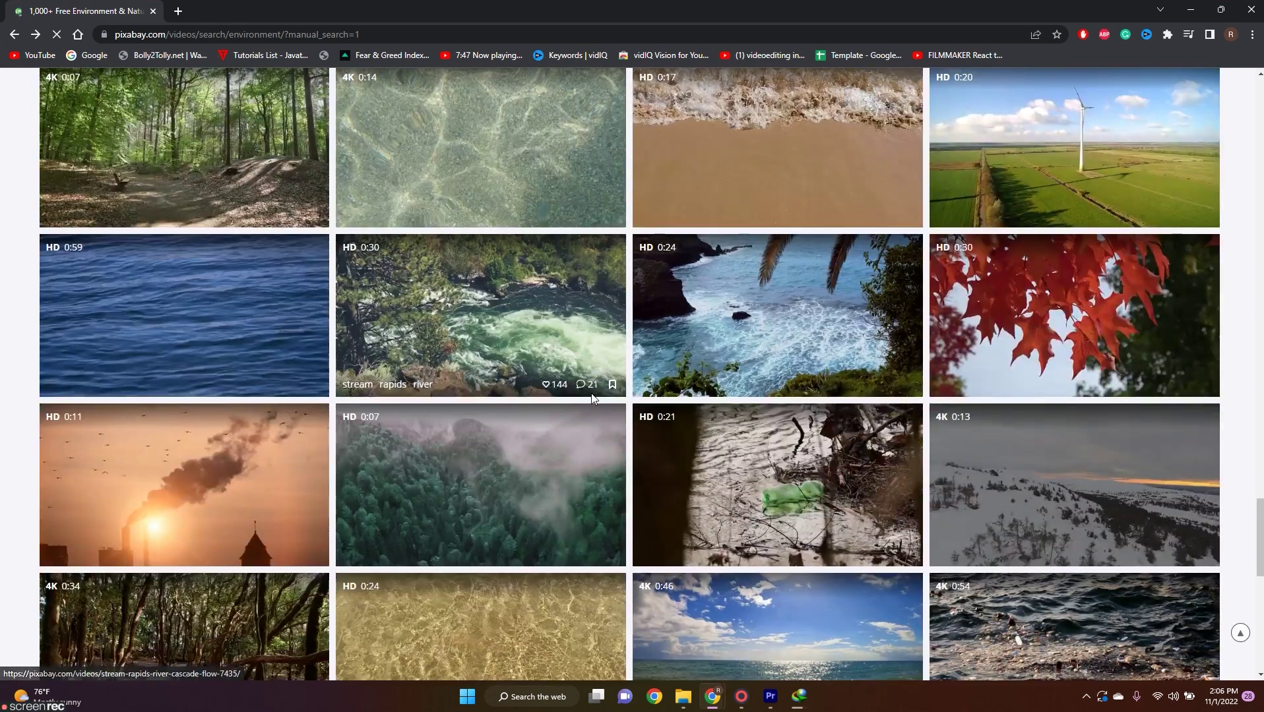
pyautogui.scroll(-1, 726, 449)
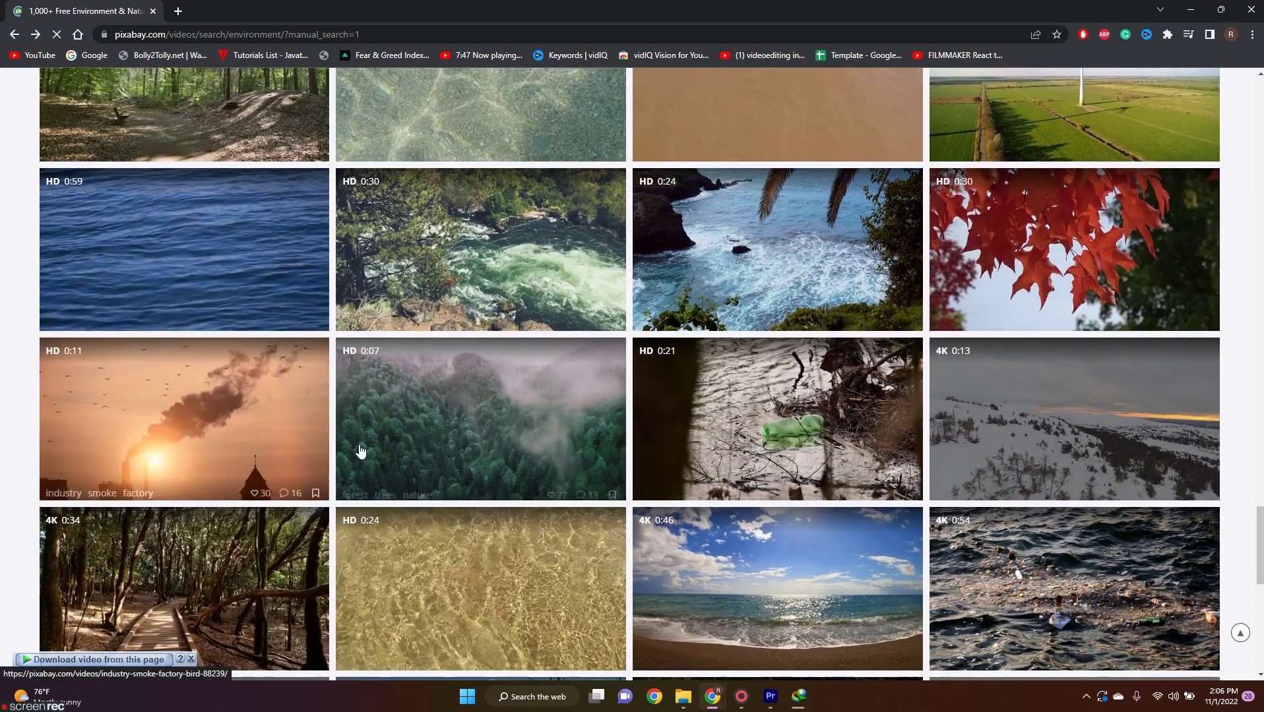
pyautogui.click(581, 379)
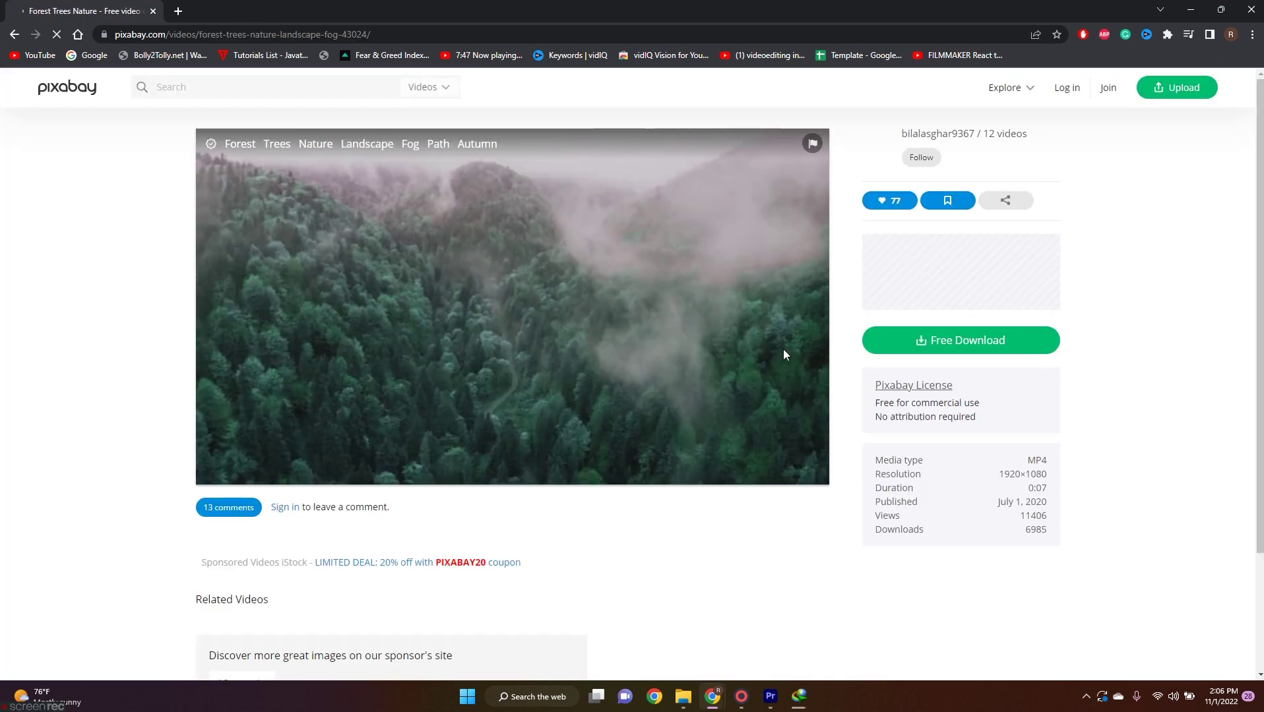
# Download the forest video at 1920×1080 to the Desktop as Forest - 43024.mp4.
pyautogui.click(934, 345)
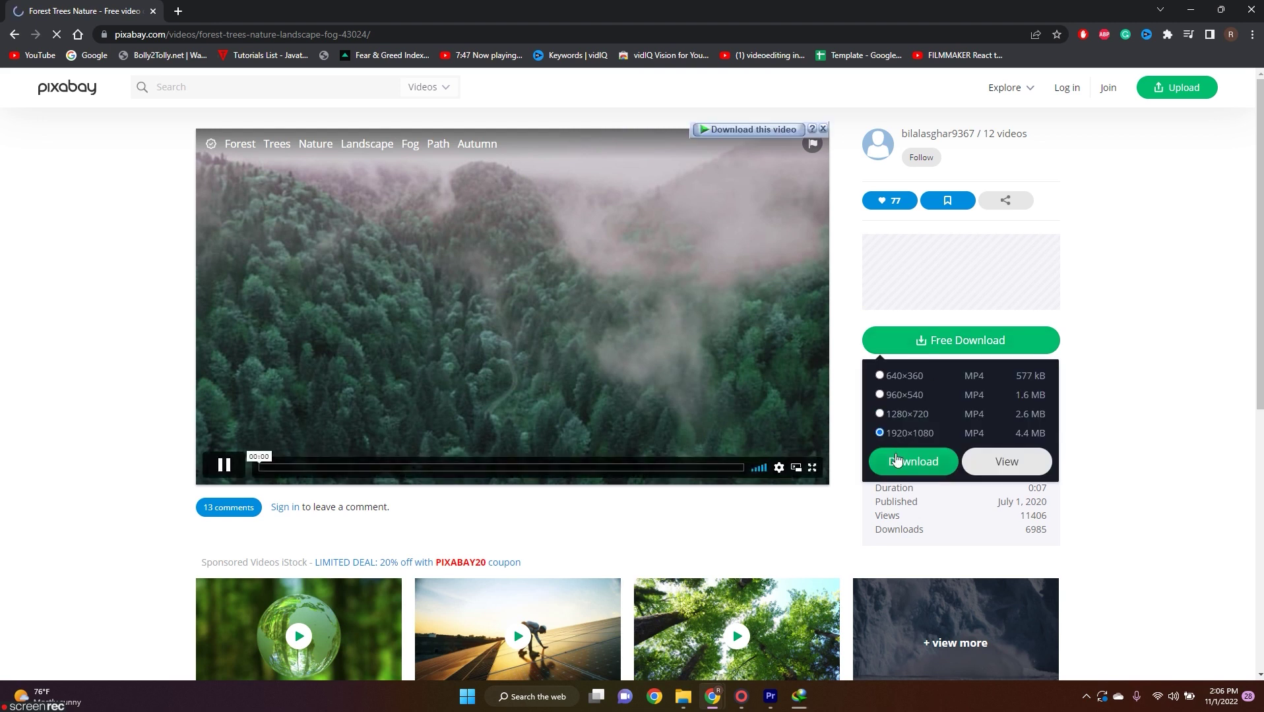
pyautogui.click(911, 461)
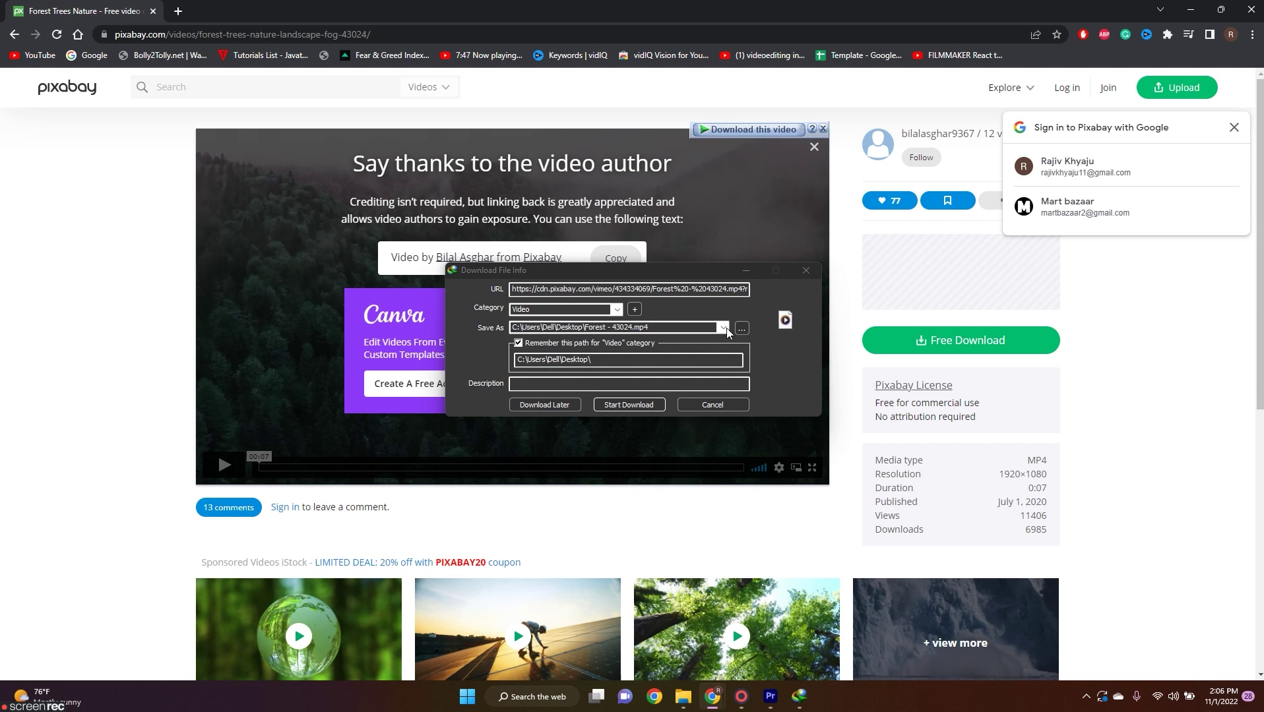
pyautogui.click(727, 328)
pyautogui.scroll(3, 313, 250)
pyautogui.click(356, 212)
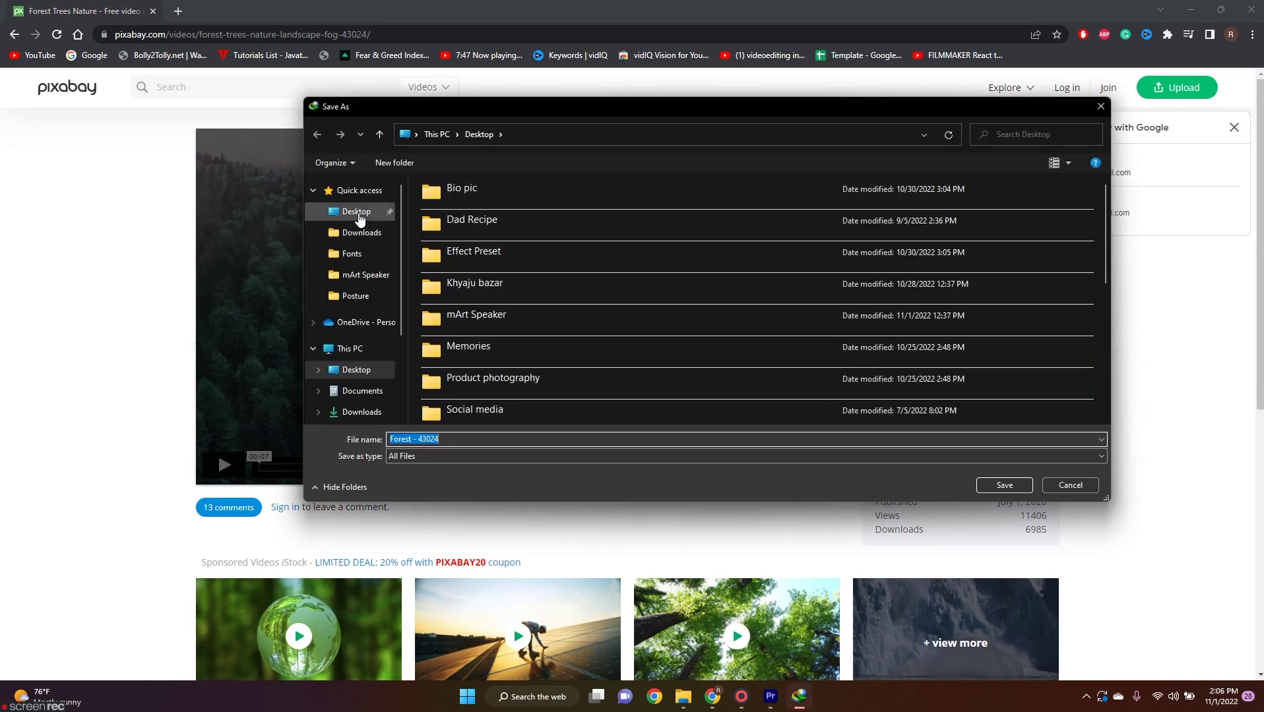
pyautogui.click(1015, 485)
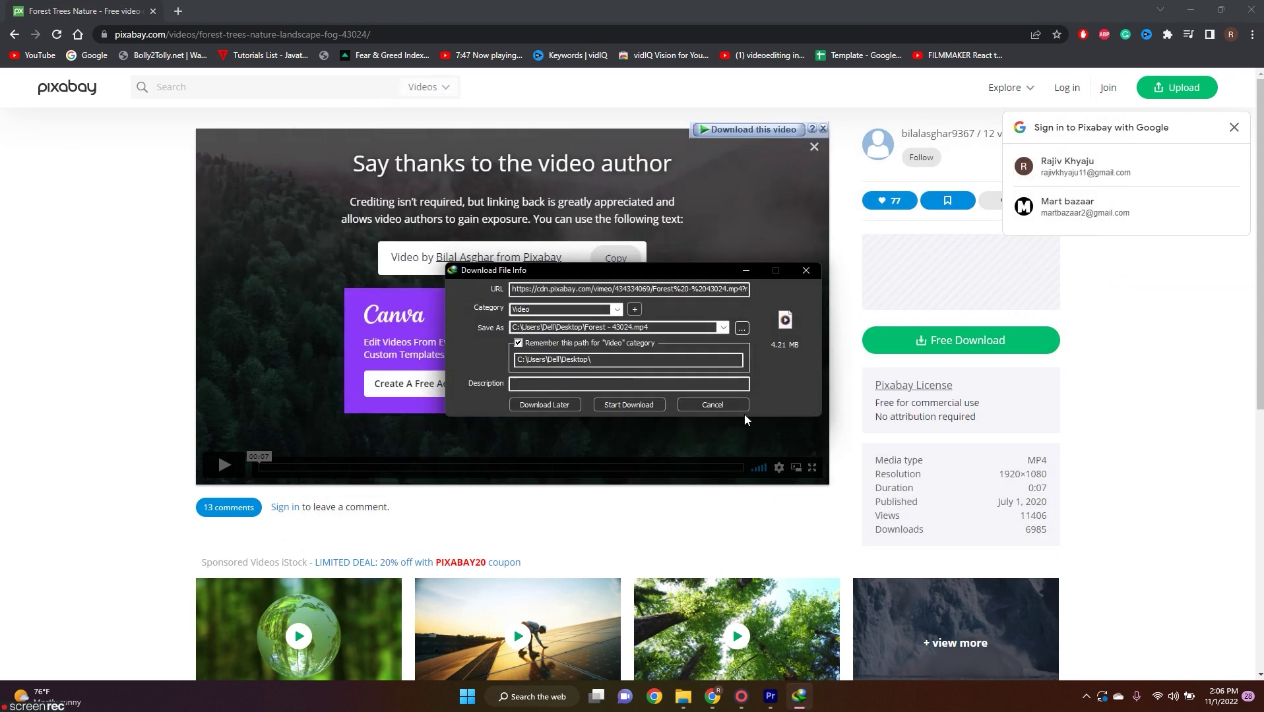
pyautogui.click(629, 405)
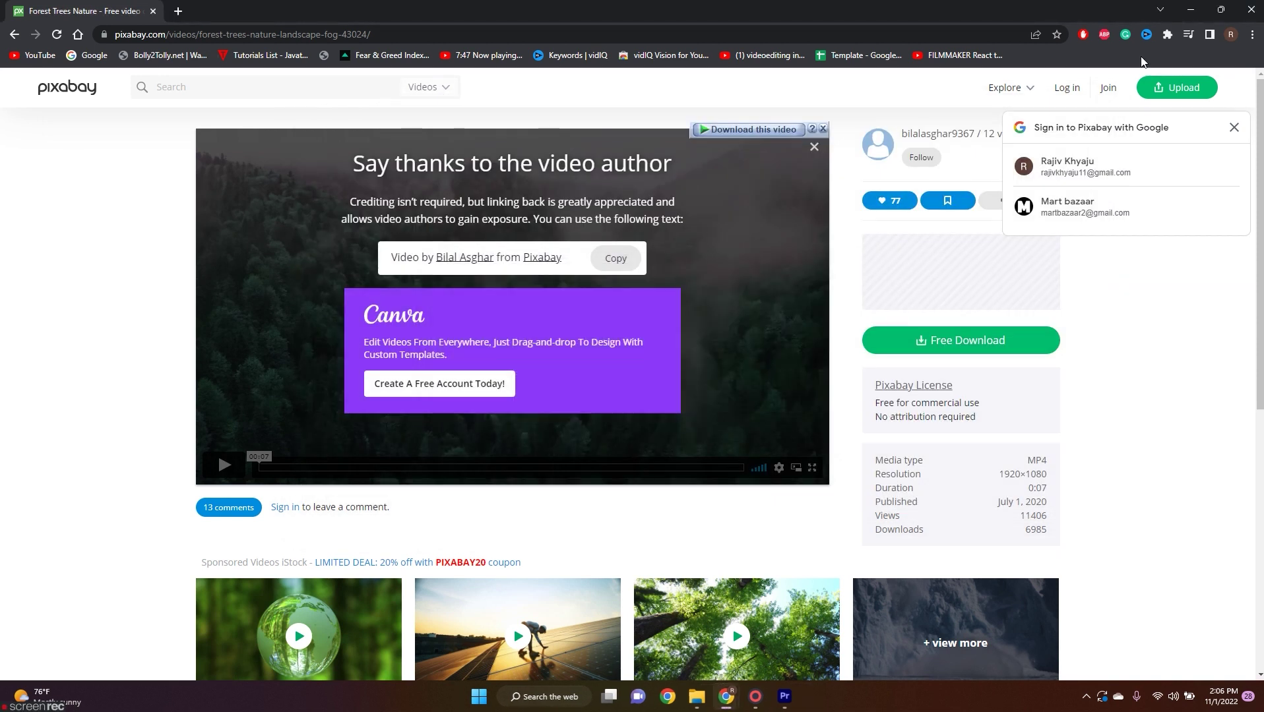
# Return to Premiere Pro and import Bay - 21795 and Forest - 43024 from the Desktop into the project.
pyautogui.click(1190, 14)
pyautogui.click(149, 544)
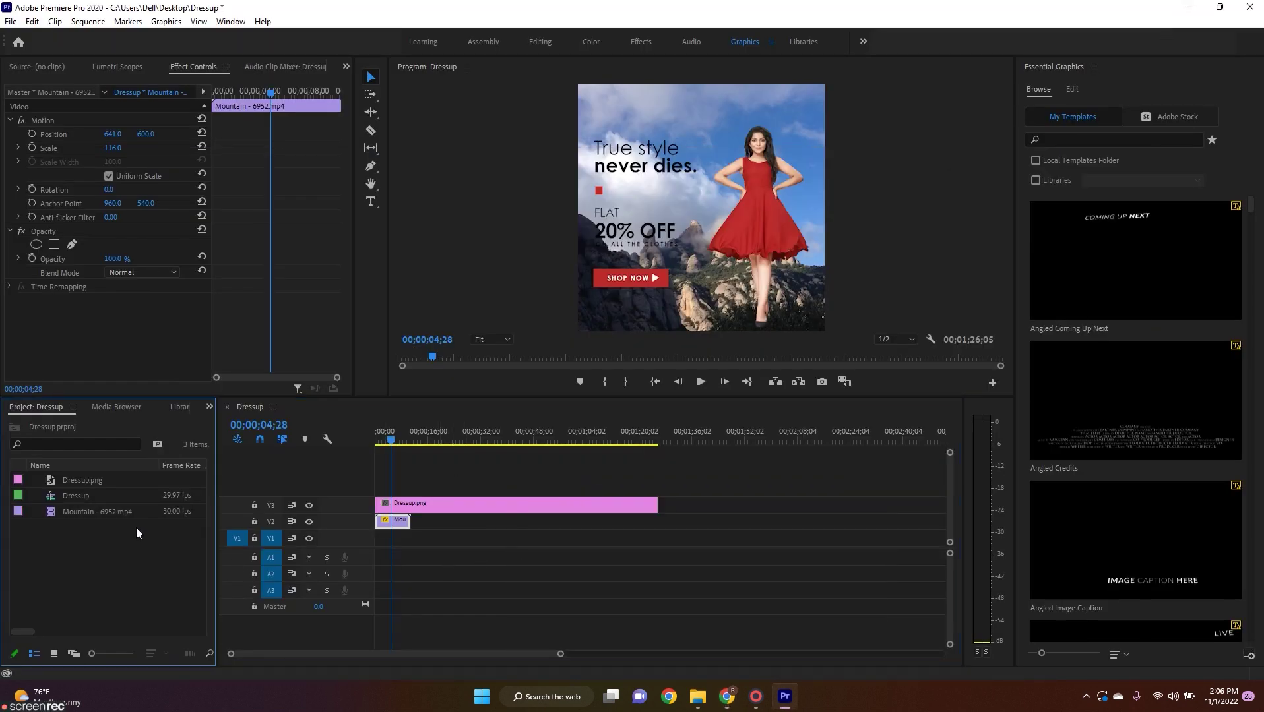
pyautogui.doubleClick(121, 555)
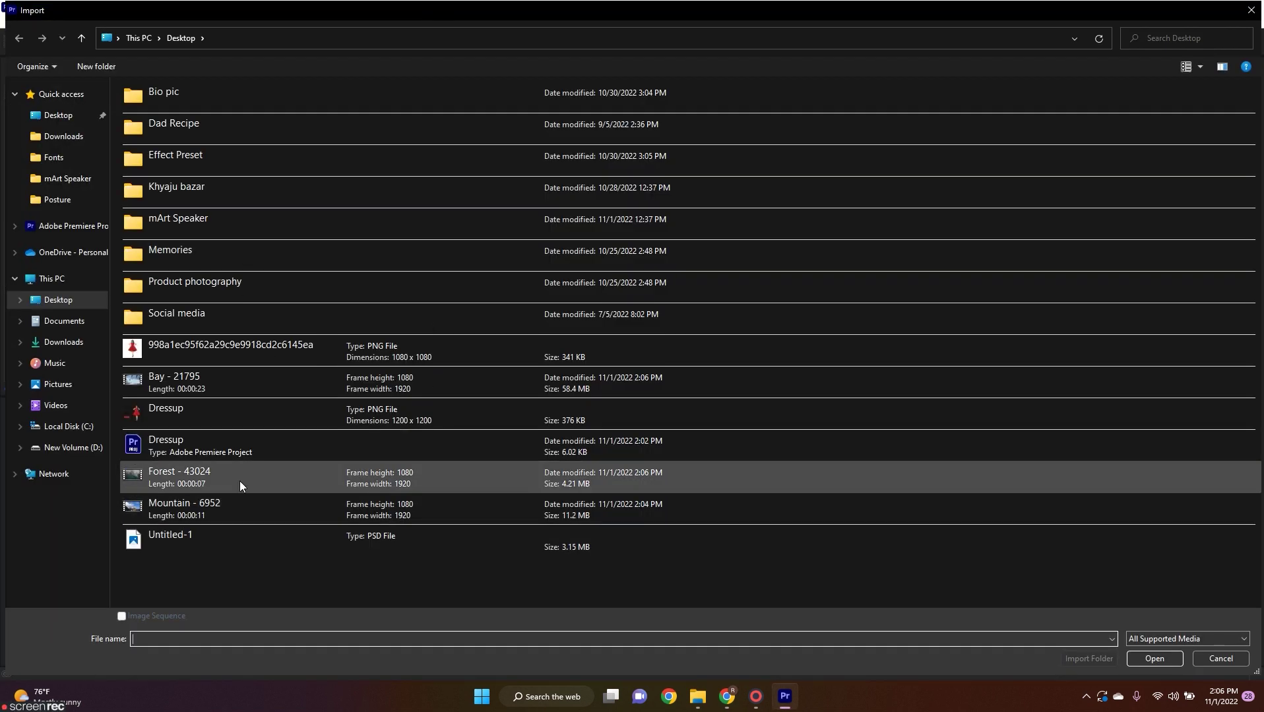
pyautogui.click(240, 486)
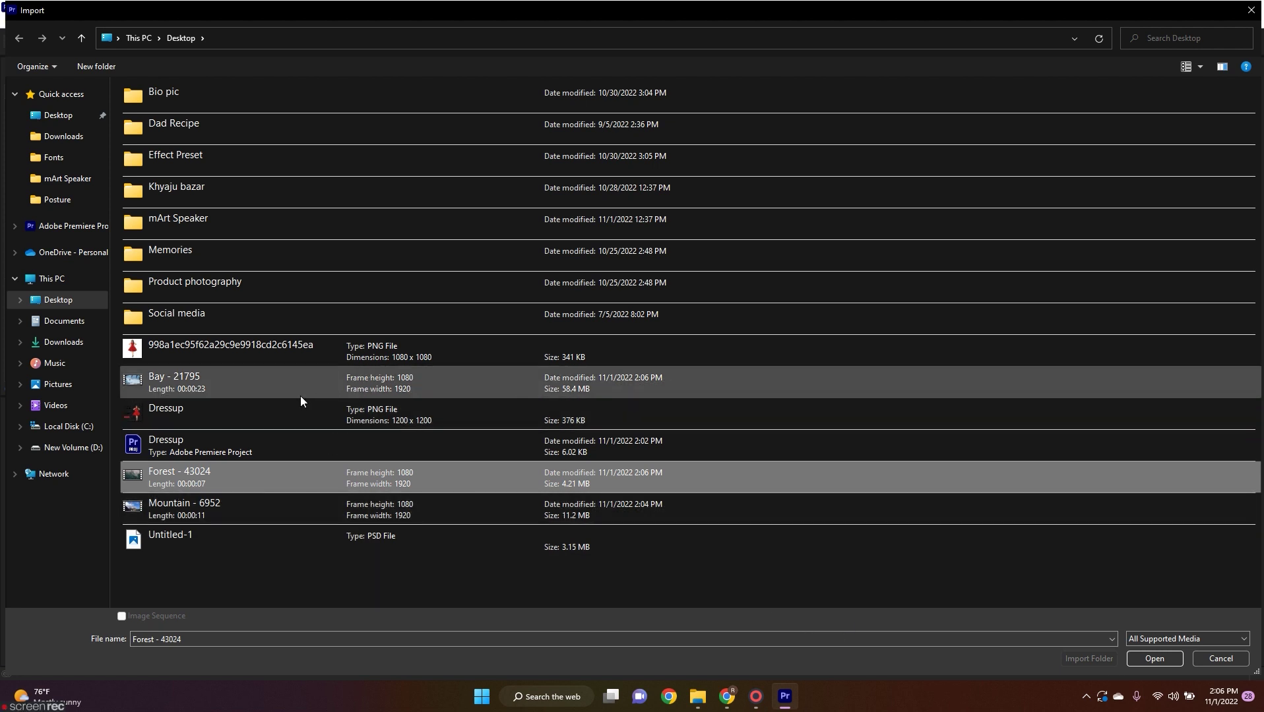
pyautogui.keyDown('ctrl'); pyautogui.click(271, 395); pyautogui.keyUp('ctrl')
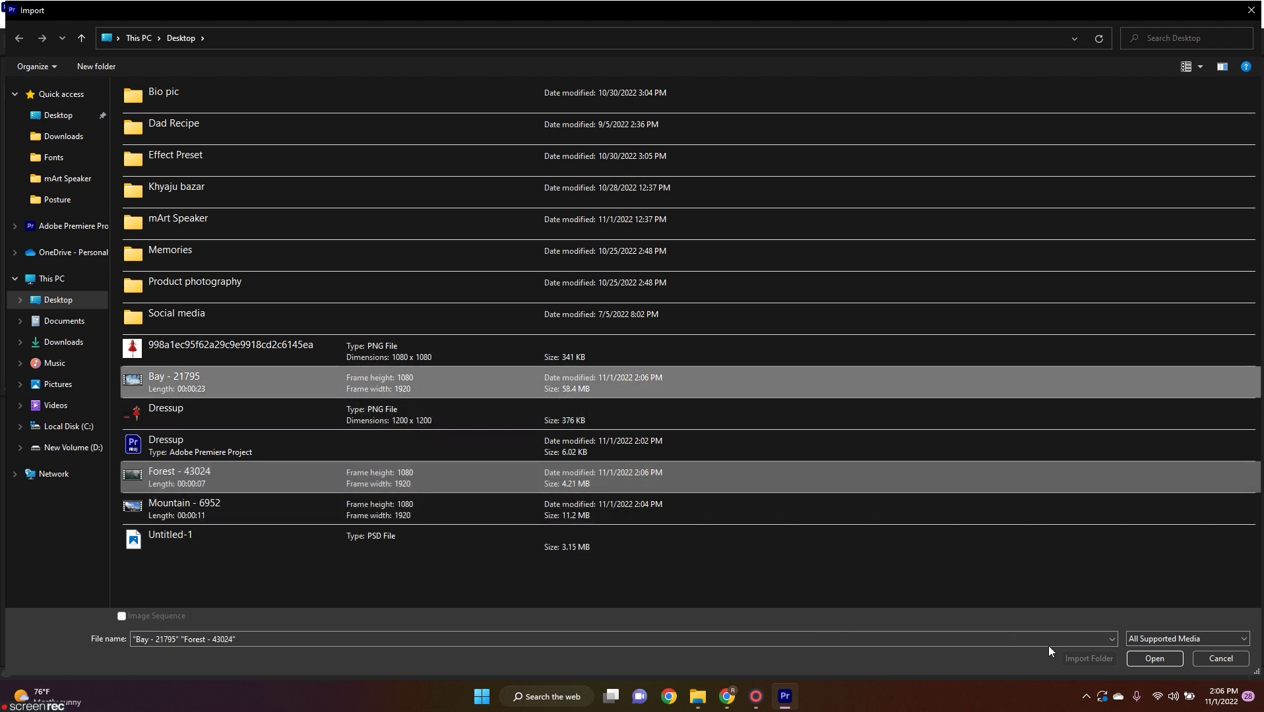
pyautogui.click(1155, 658)
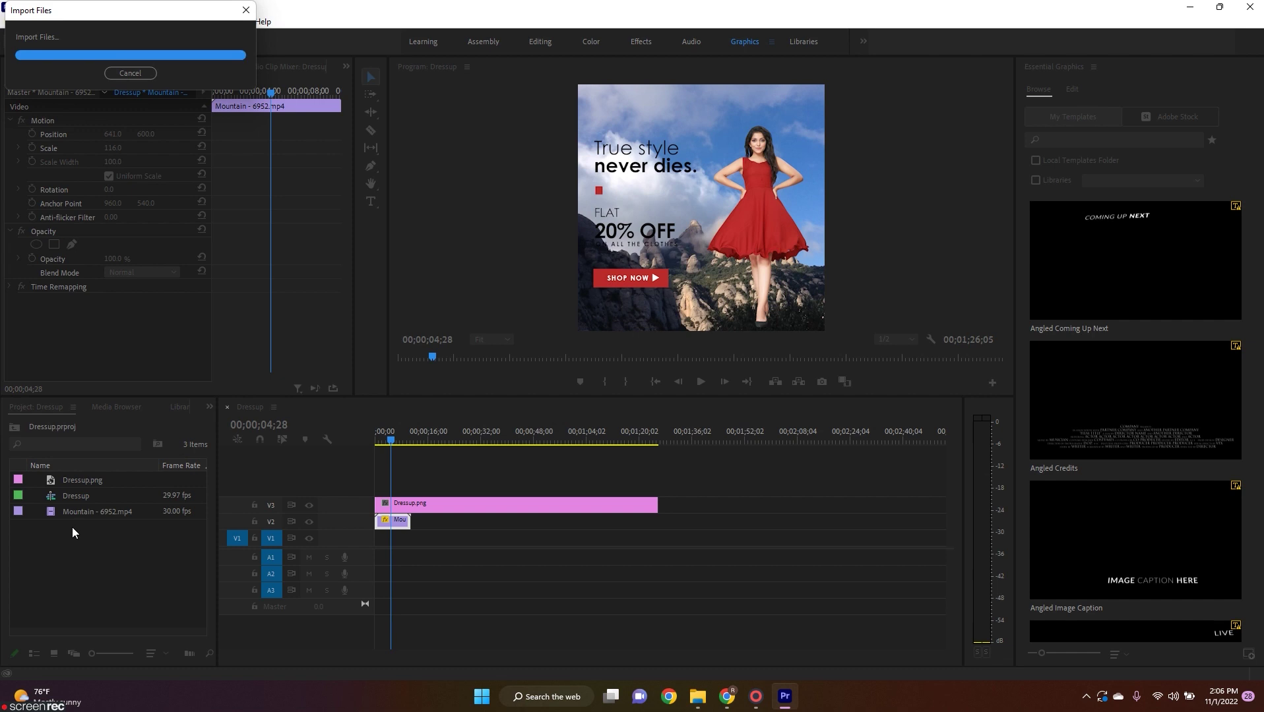
# Add the Forest and Bay clips back to back after the Mountain clip on track V2, deleting the Forest clip's audio.
pyautogui.moveTo(56, 506); pyautogui.dragTo(758, 542)
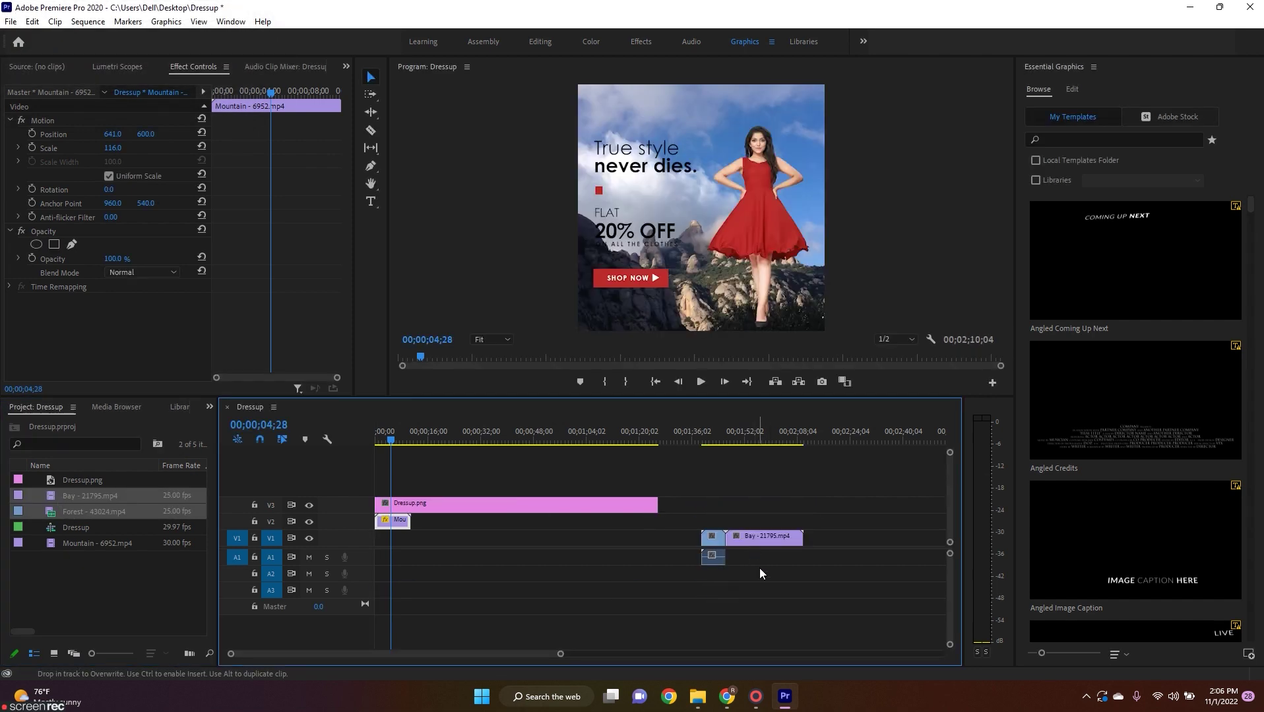
pyautogui.click(719, 558)
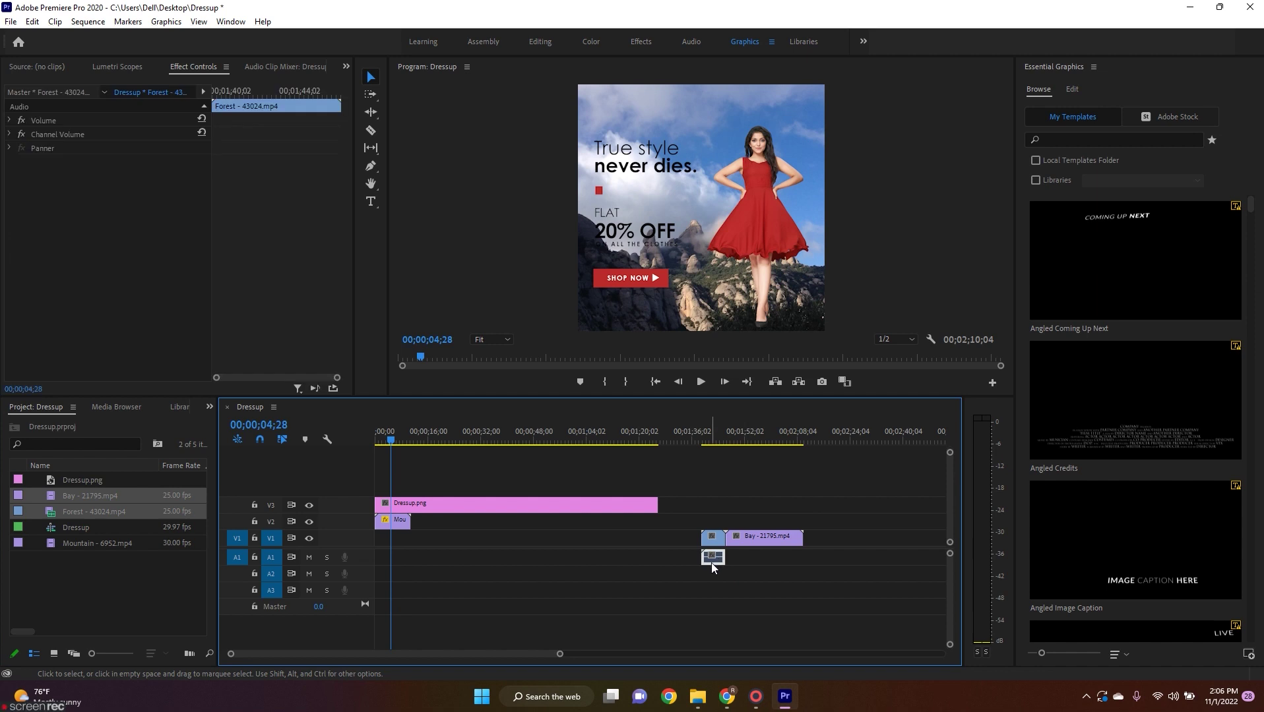
pyautogui.press('Delete')
pyautogui.moveTo(610, 535); pyautogui.dragTo(426, 522)
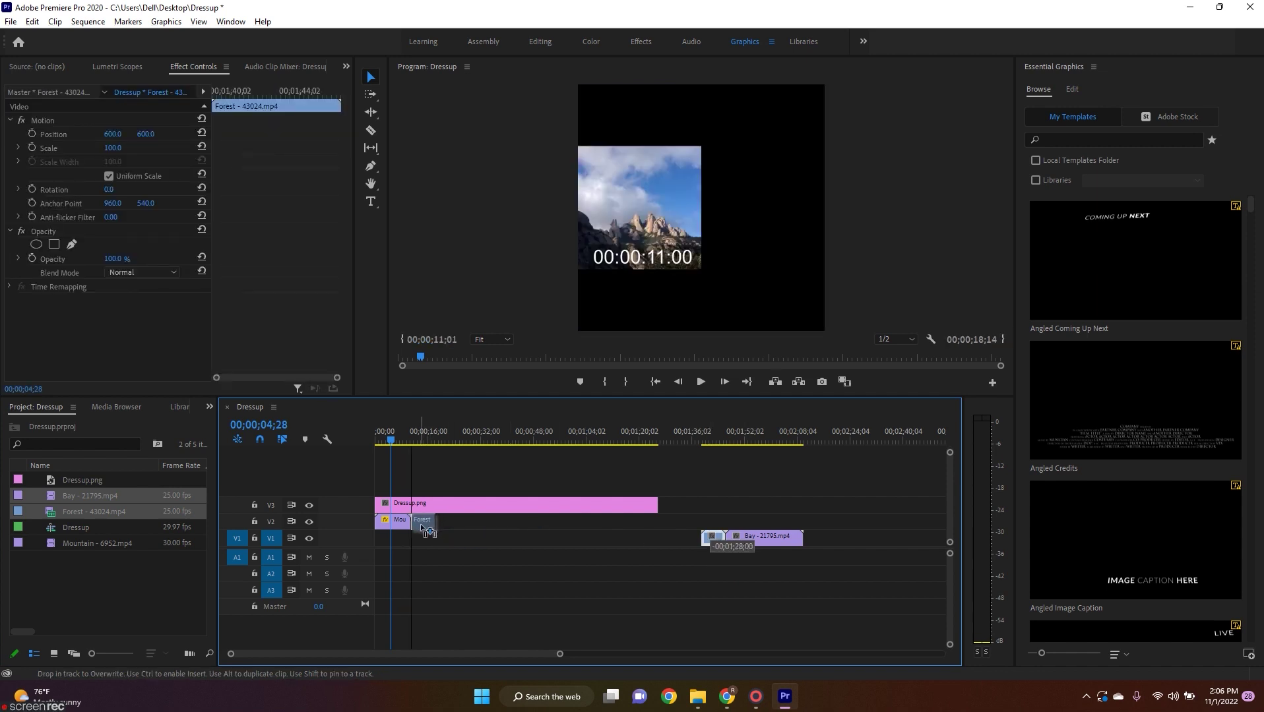
pyautogui.moveTo(642, 543); pyautogui.dragTo(462, 522)
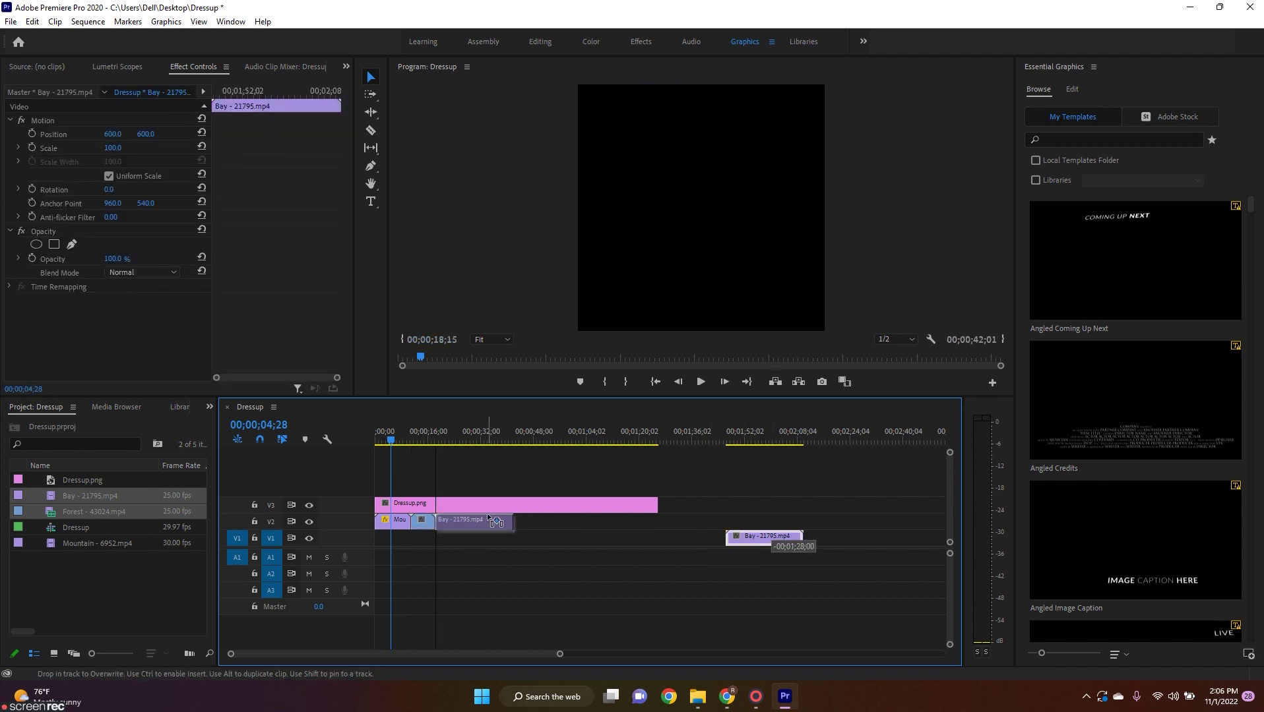
# Preview the sequence full screen from its start into the Forest clip.
pyautogui.press('Home')
pyautogui.press('space')
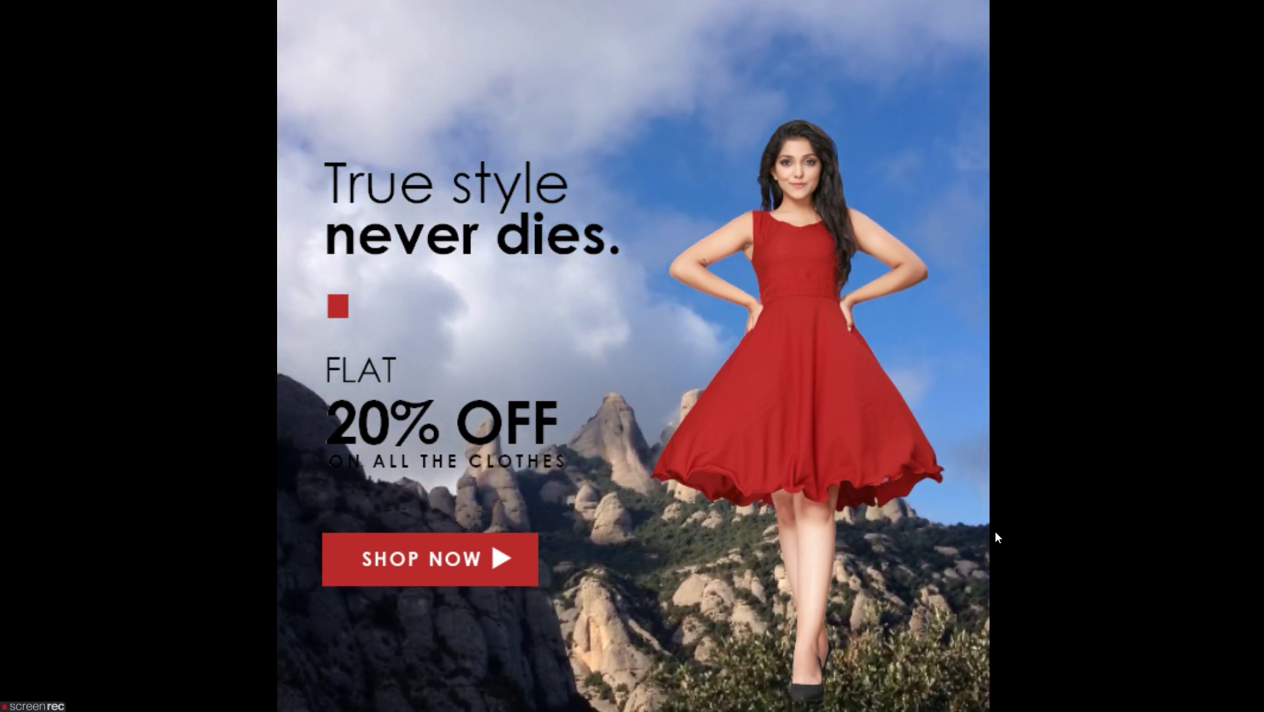
pyautogui.press('Escape')
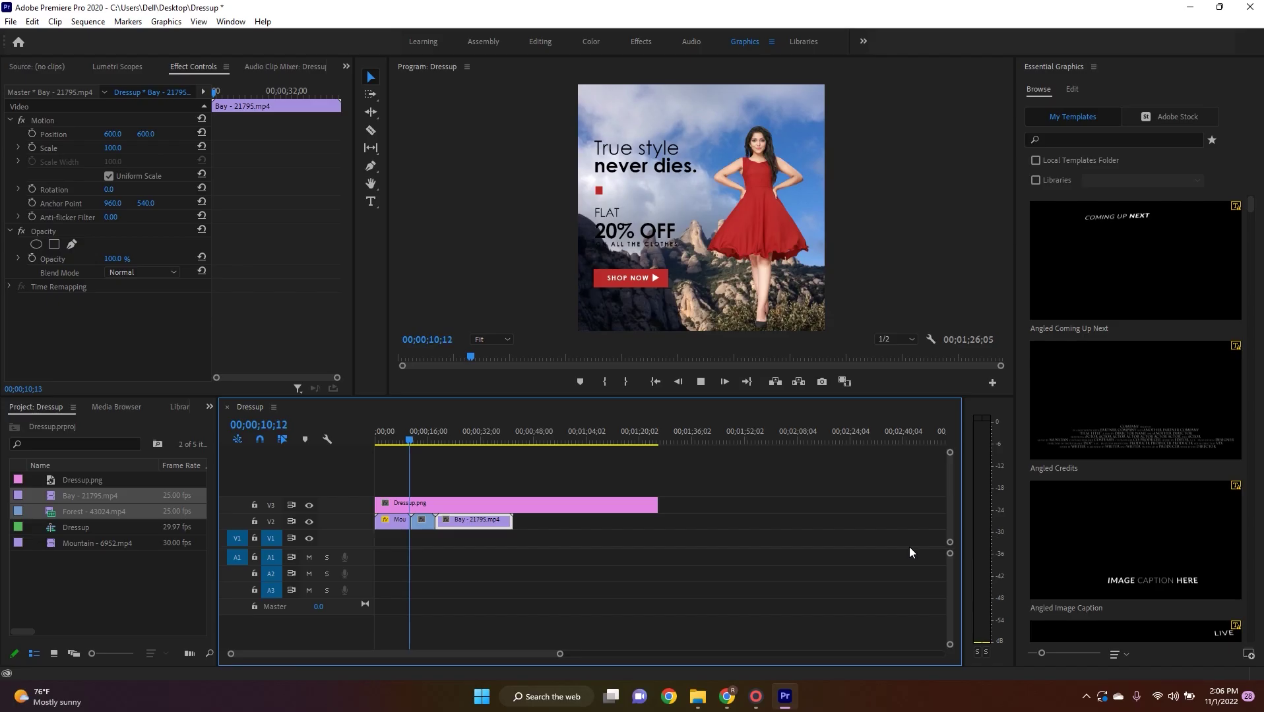
pyautogui.press('space')
pyautogui.hotkey('ctrl', '`')
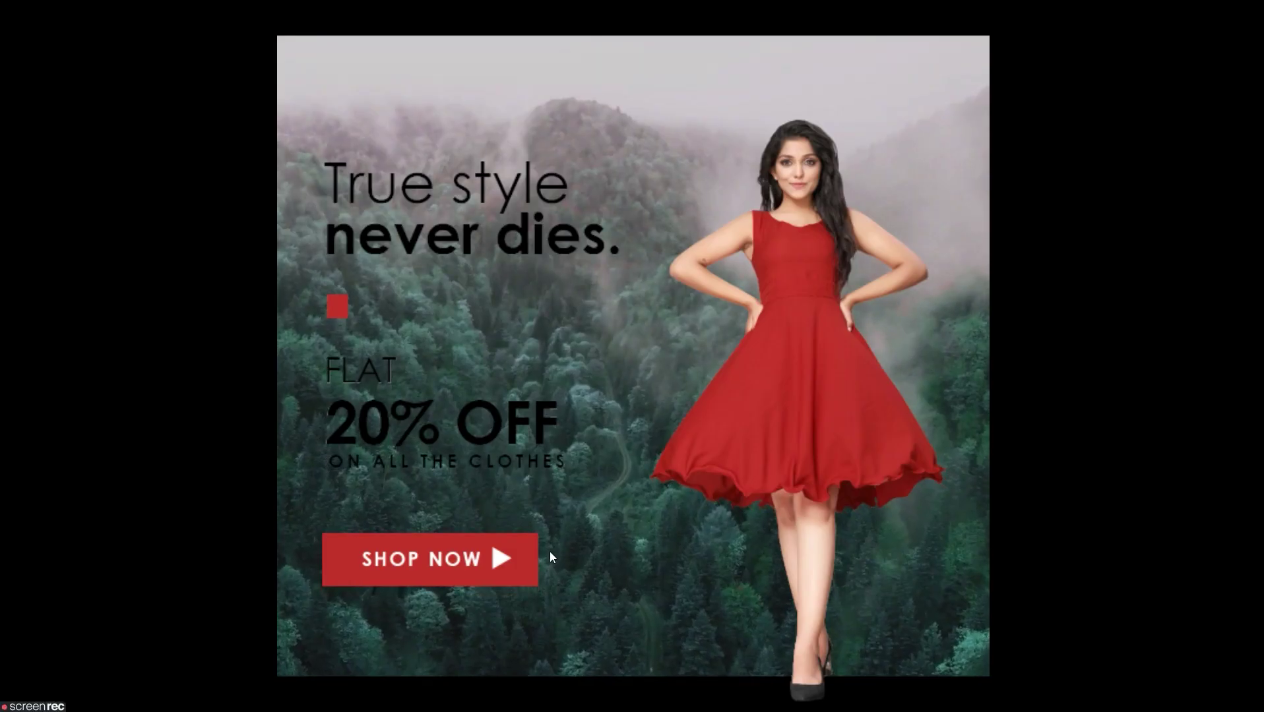
pyautogui.press('Escape')
# Set the Forest clip's scale to 112 and preview it full screen.
pyautogui.click(421, 522)
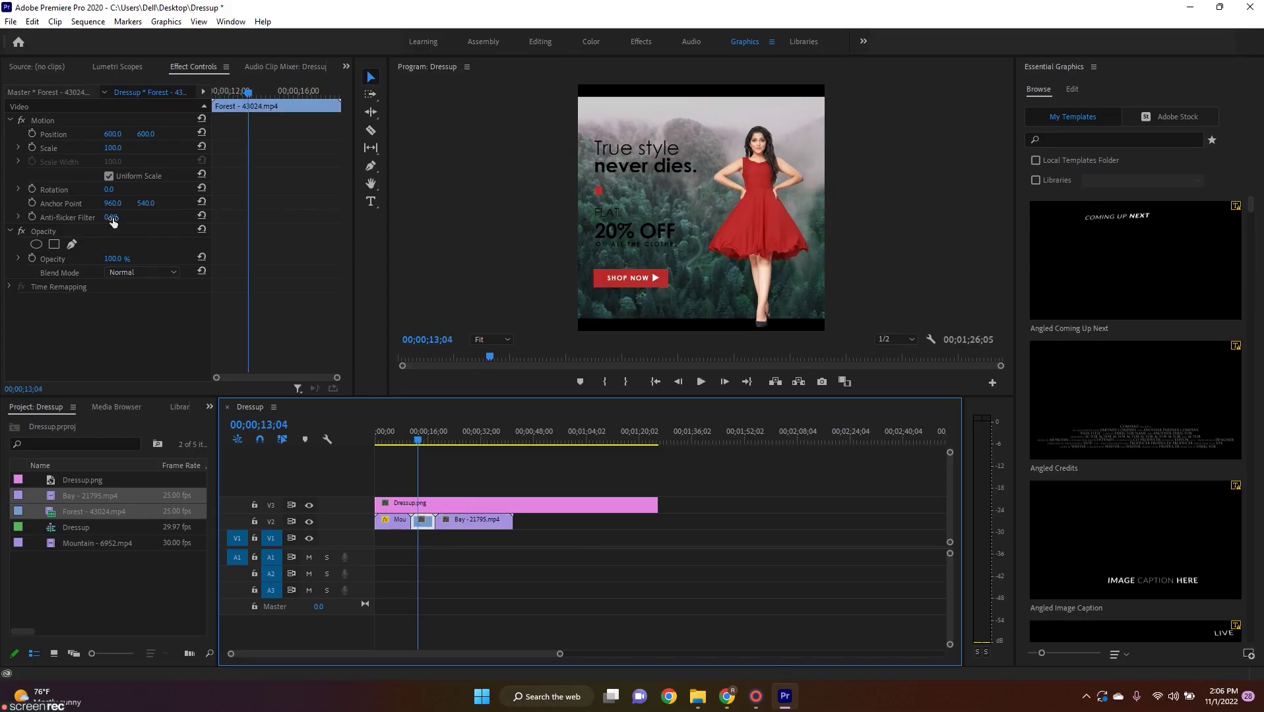
pyautogui.moveTo(110, 152); pyautogui.dragTo(117, 152)
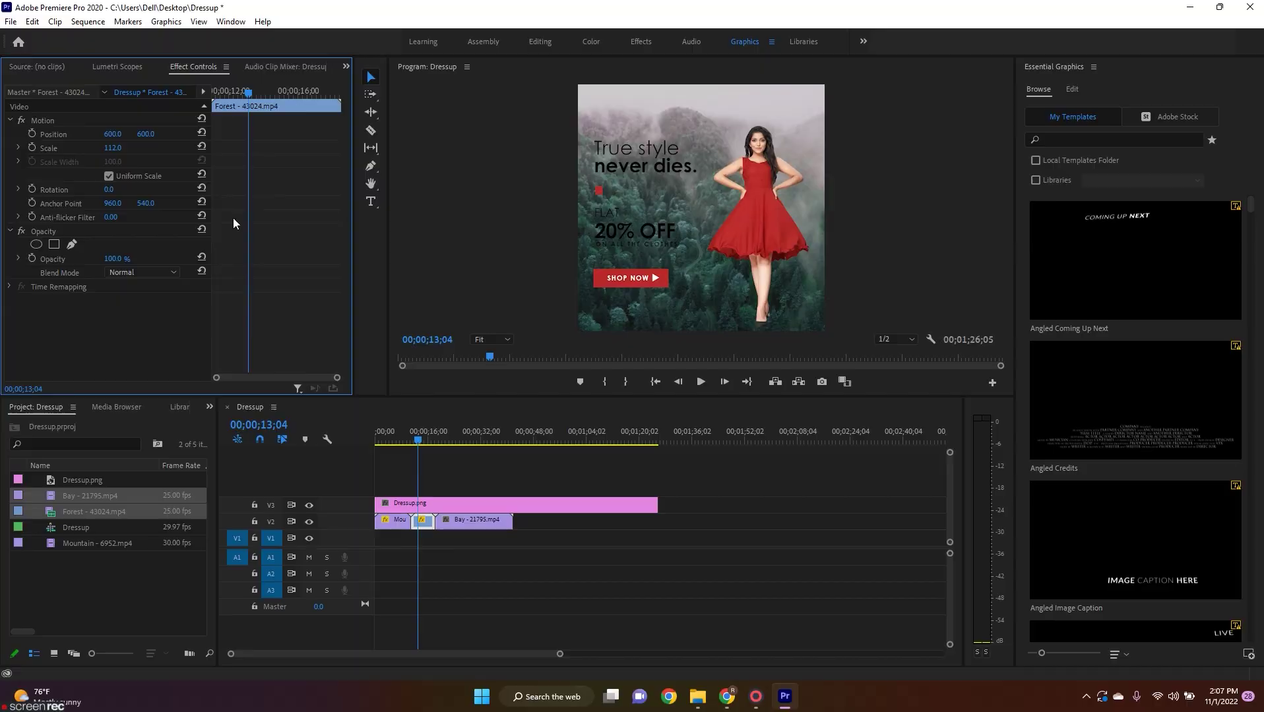
pyautogui.hotkey('ctrl', '`')
pyautogui.press('space')
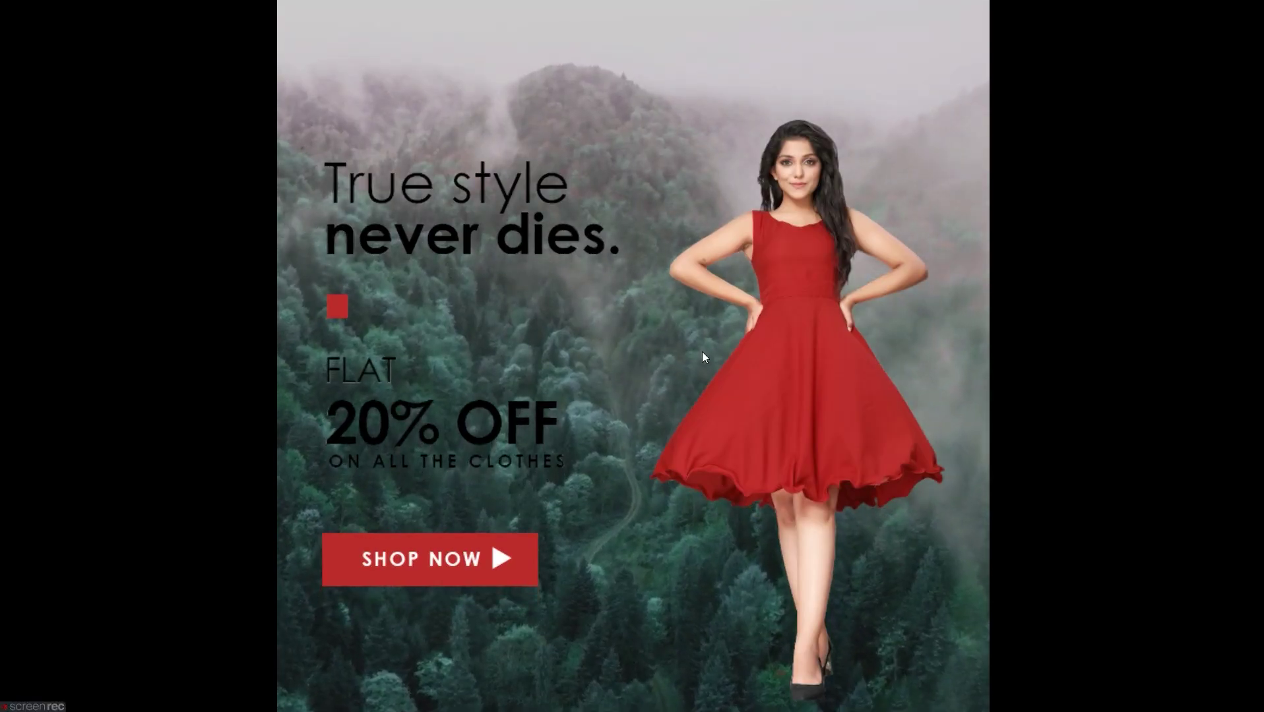
pyautogui.press('Escape')
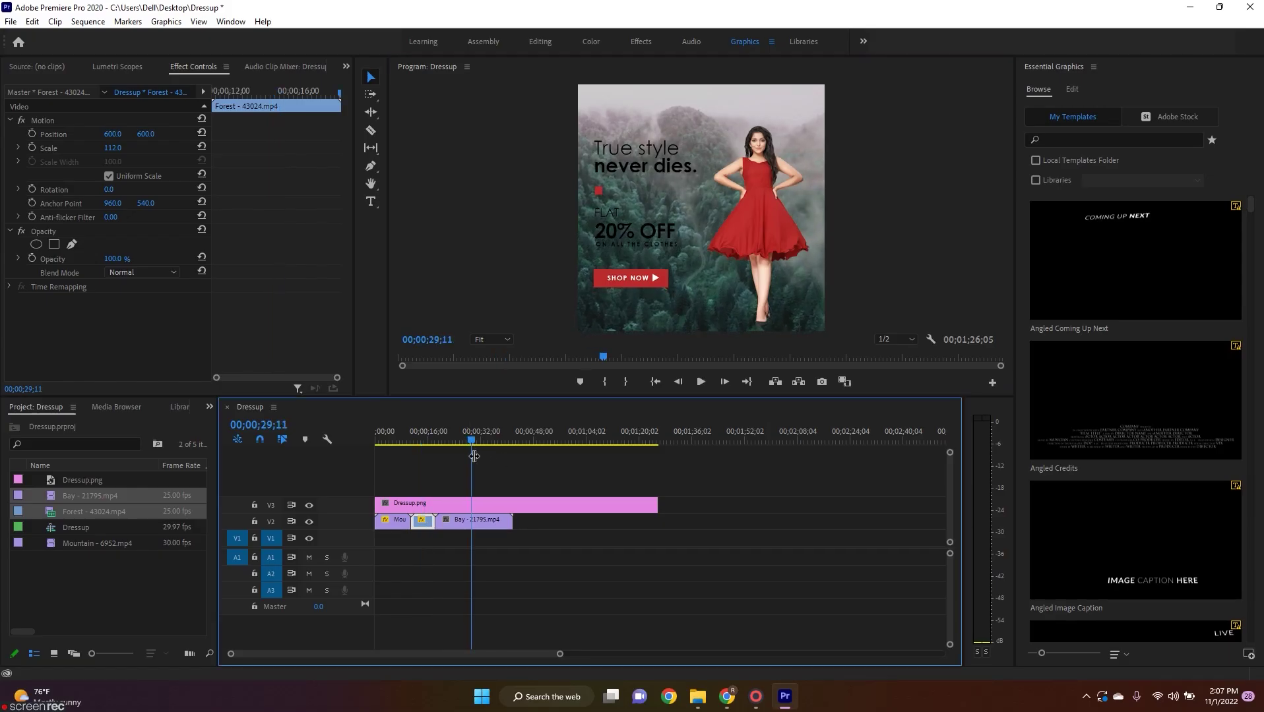
# Set the Bay clip's scale to 123, checking the frame at 00;00;26;23.
pyautogui.click(485, 525)
pyautogui.moveTo(466, 441); pyautogui.dragTo(462, 440)
pyautogui.moveTo(113, 148); pyautogui.dragTo(128, 148)
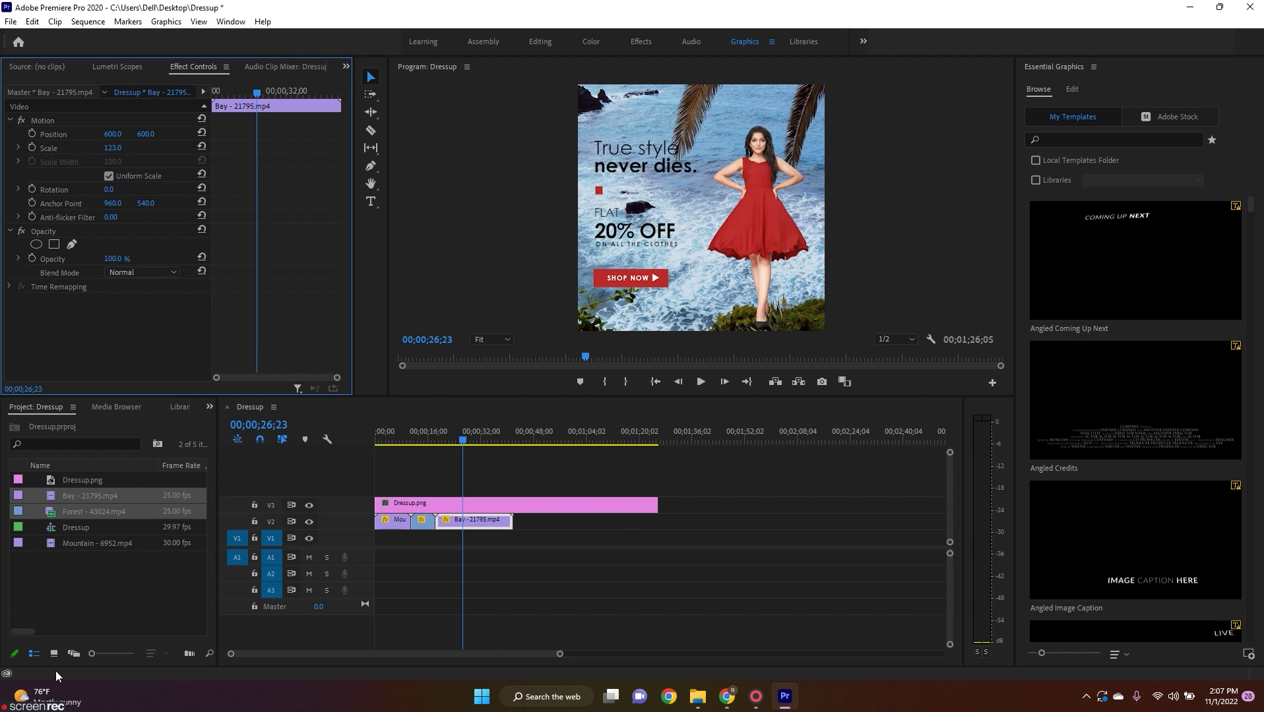
pyautogui.moveTo(41, 703)
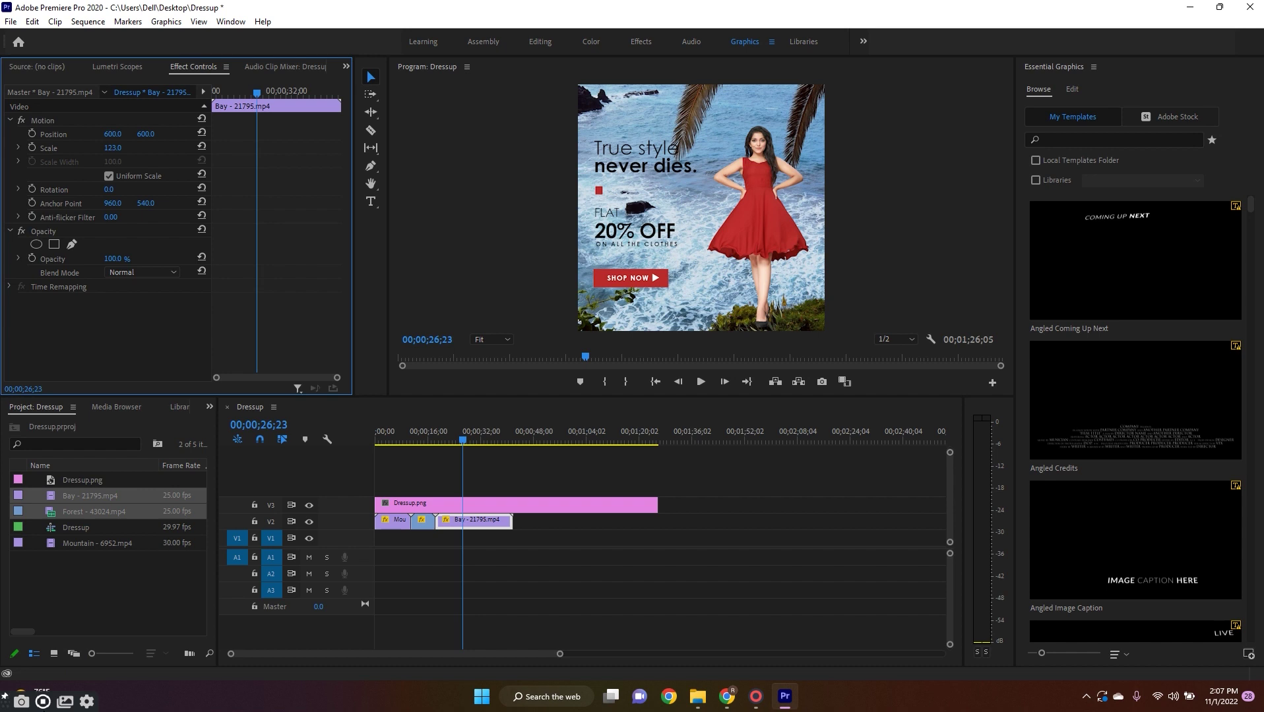